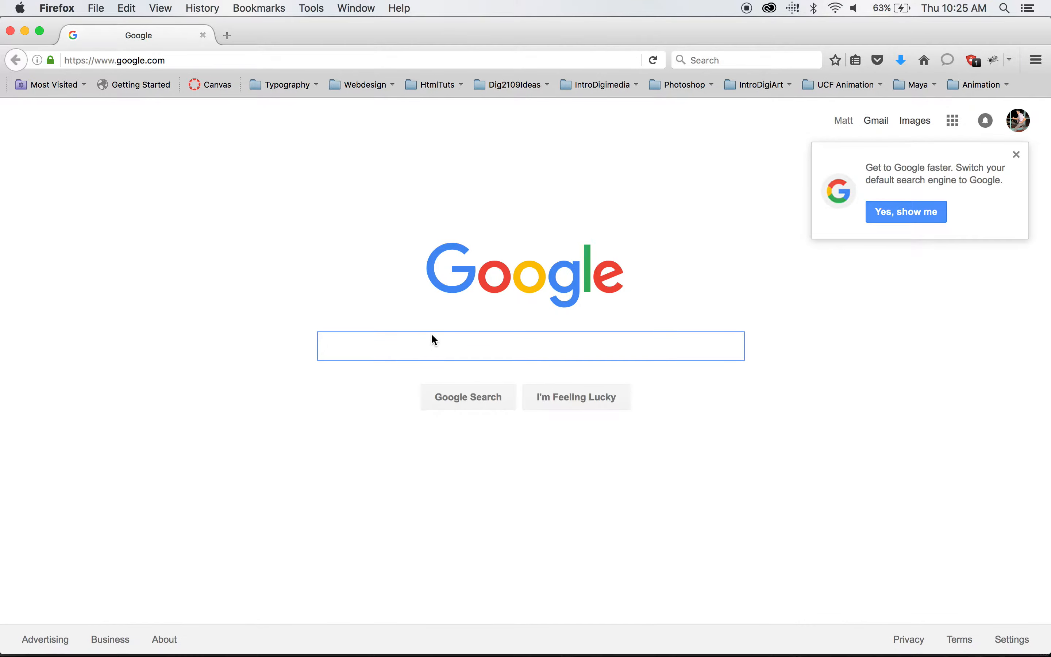
# - Search Google for "maya mental ray 2016" and open Autodesk's download page for the mental ray Plugin for Maya 2016
pyautogui.write('maya')
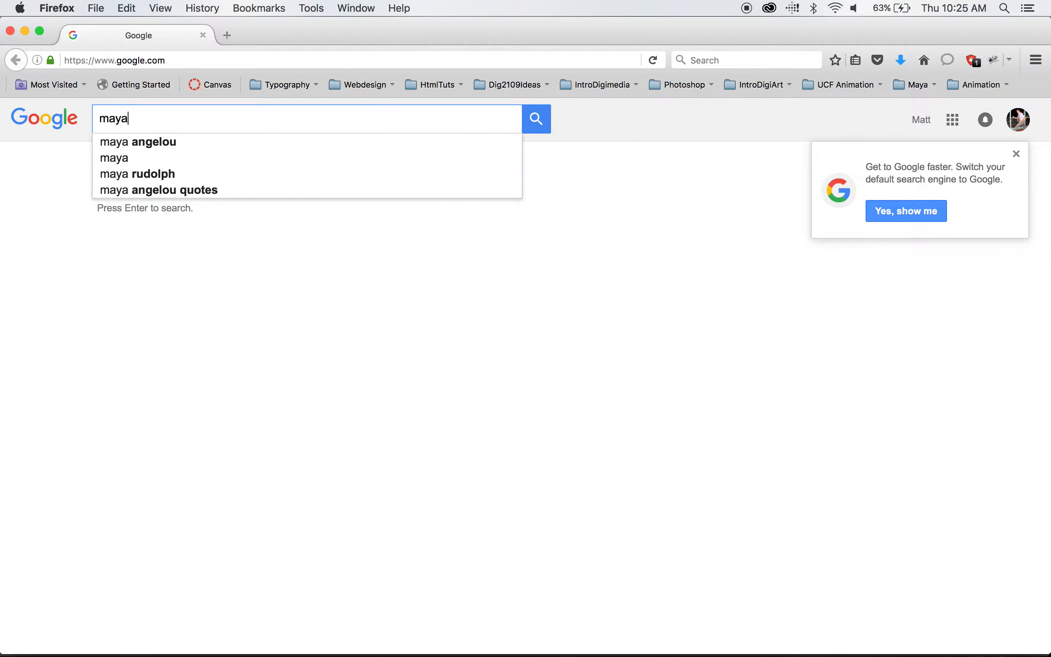
pyautogui.write(' mental ray 2016')
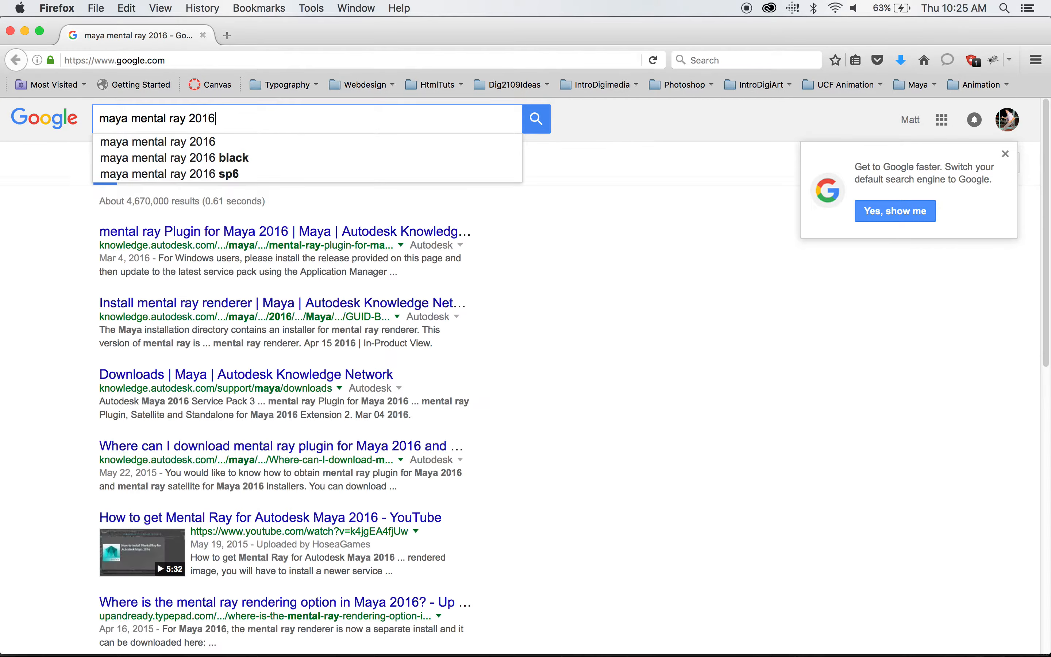
pyautogui.press('Return')
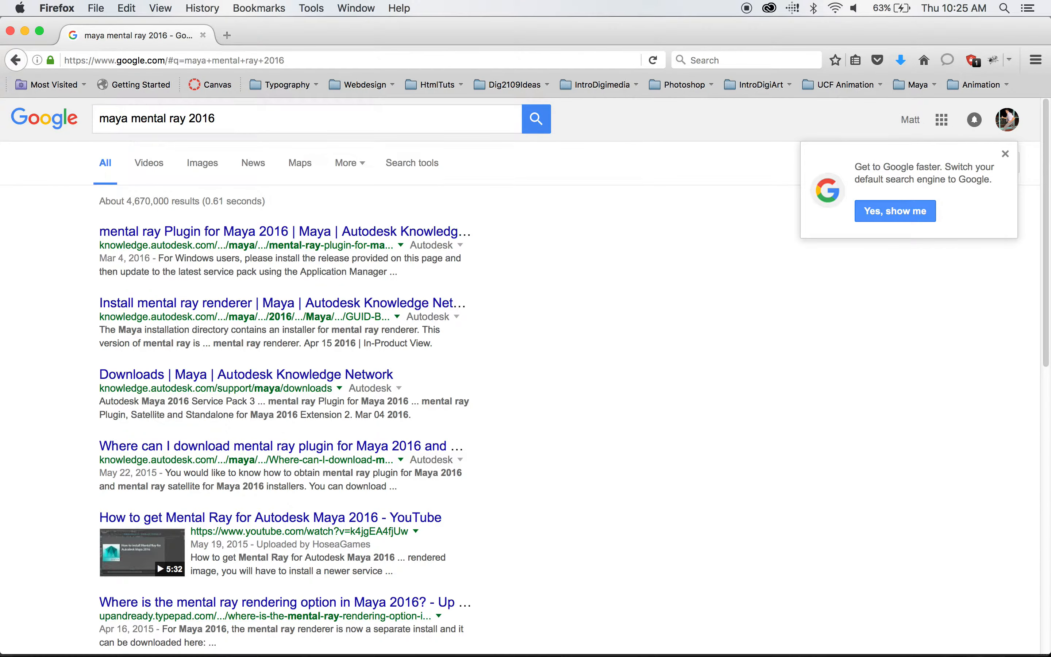
pyautogui.click(152, 230)
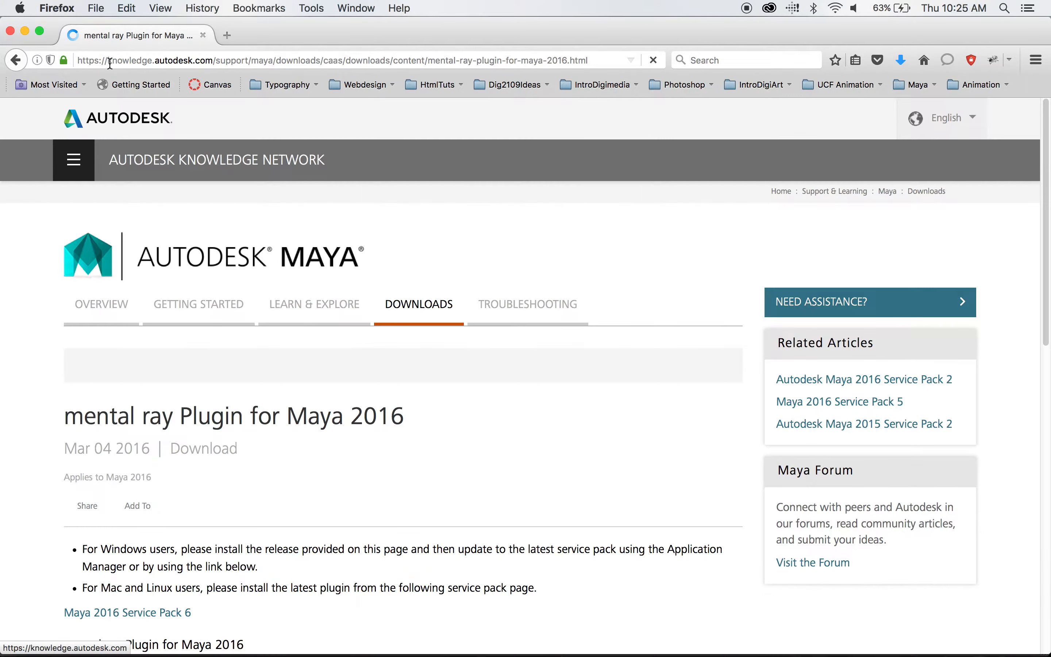
pyautogui.scroll(-5, 270, 235)
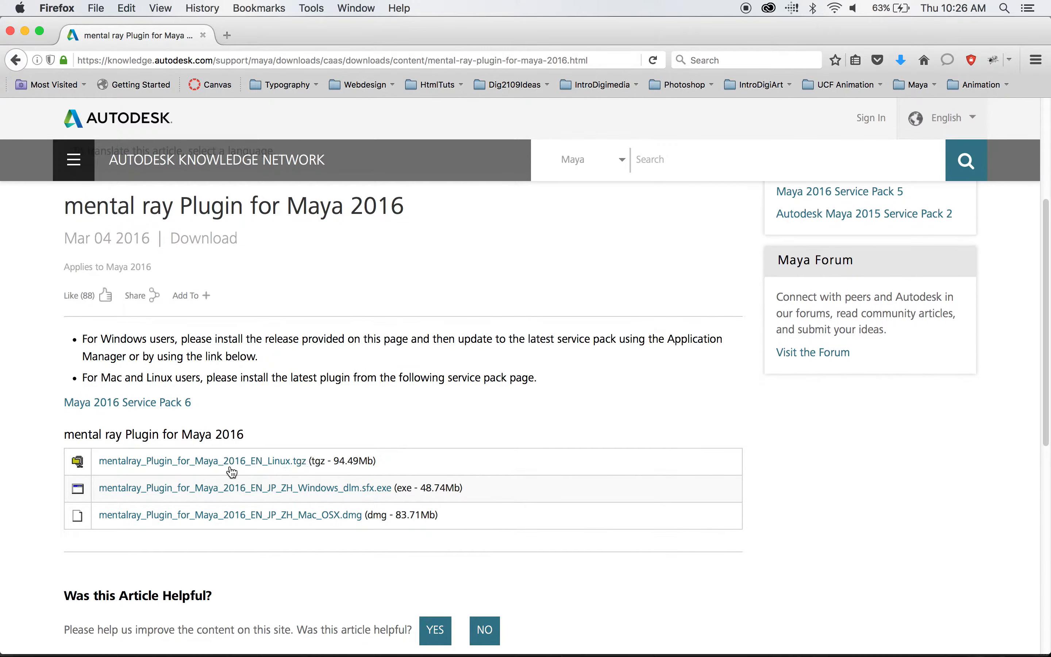
pyautogui.click(197, 515)
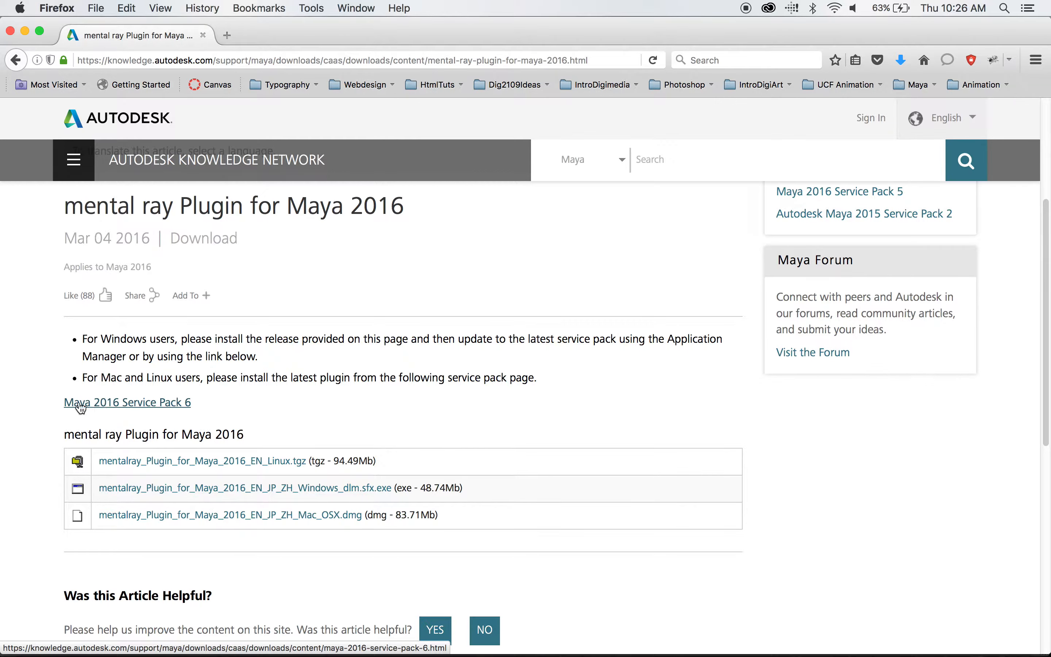
# - Examine the installation notes and plug-in downloads on the Maya 2016 Service Pack 6 page, and return to the plugin page
pyautogui.click(106, 403)
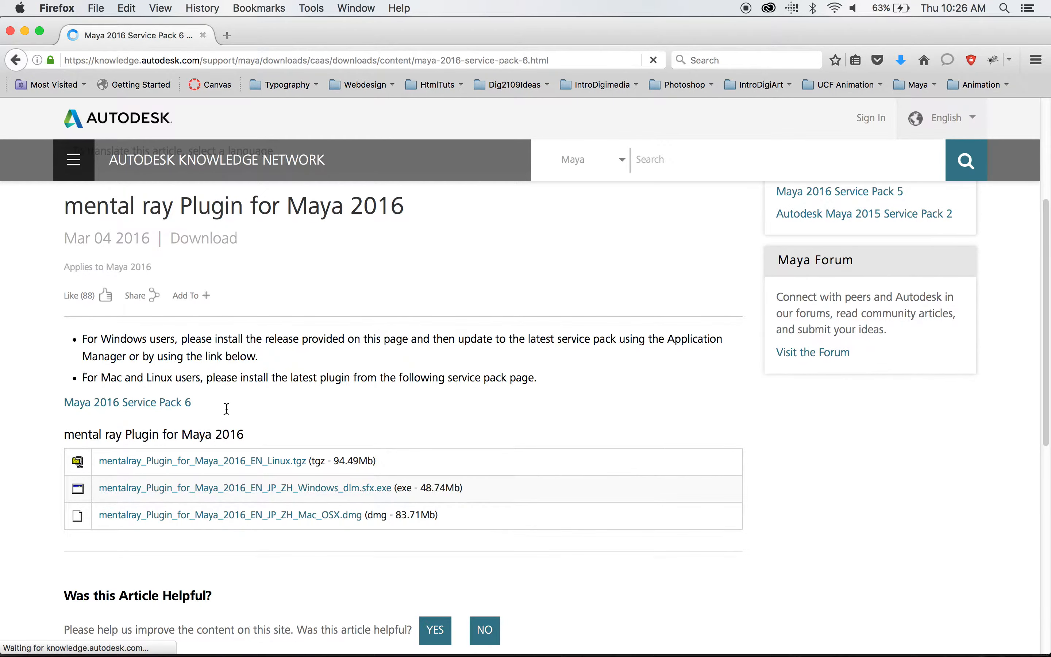
pyautogui.scroll(-10, 249, 391)
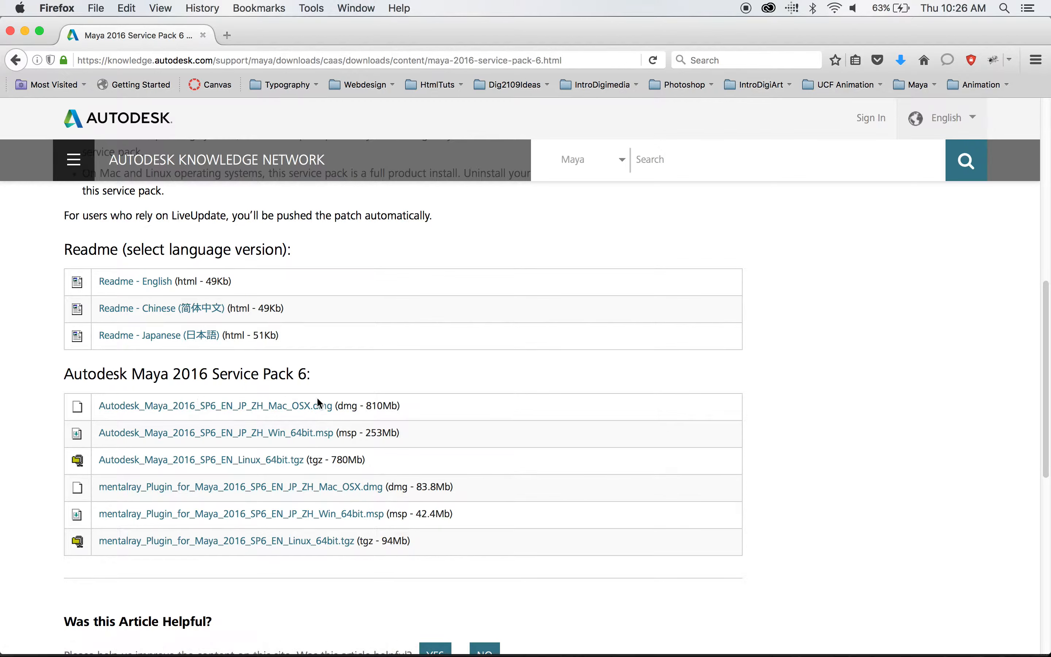
pyautogui.scroll(8, 463, 406)
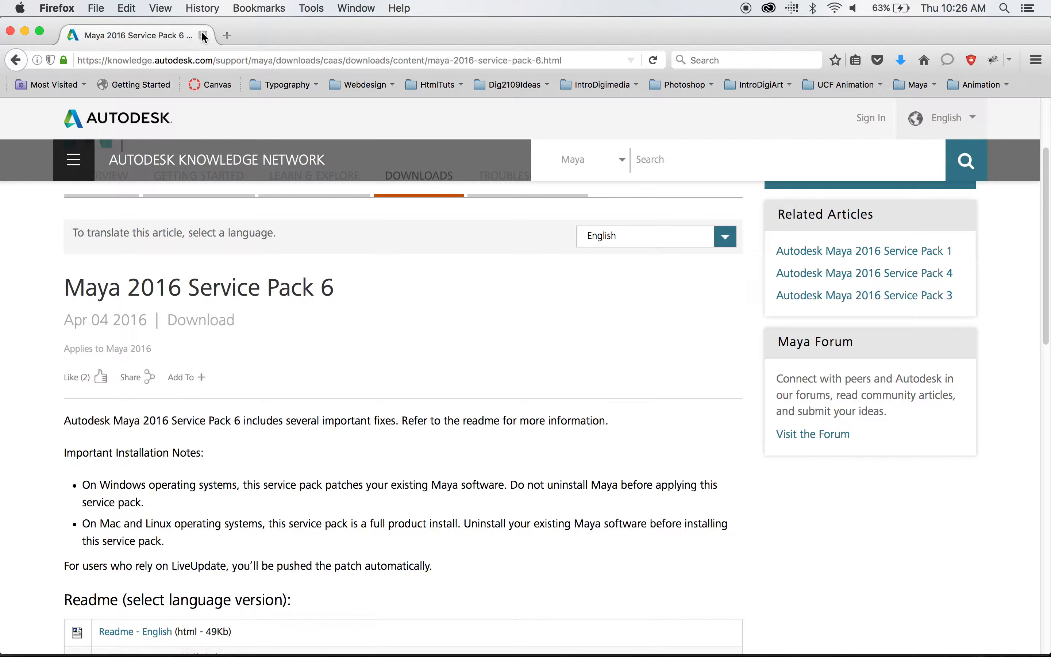
pyautogui.click(15, 60)
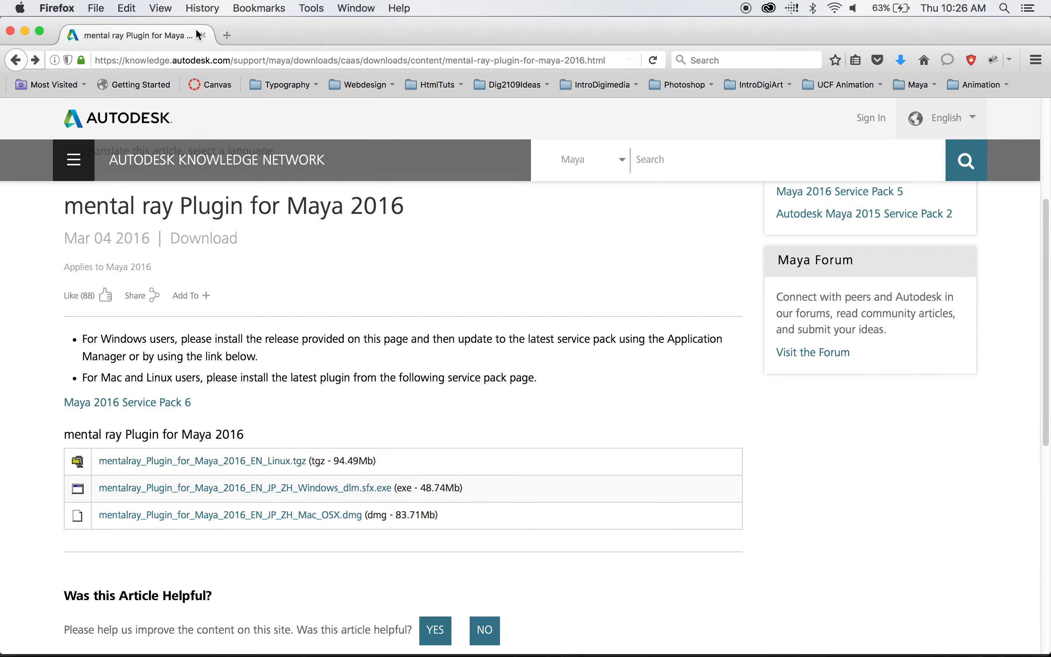
# - Leave the browser for Maya, and create a polygon plane under the pitcher scaled uniformly to about 24.466
pyautogui.click(11, 32)
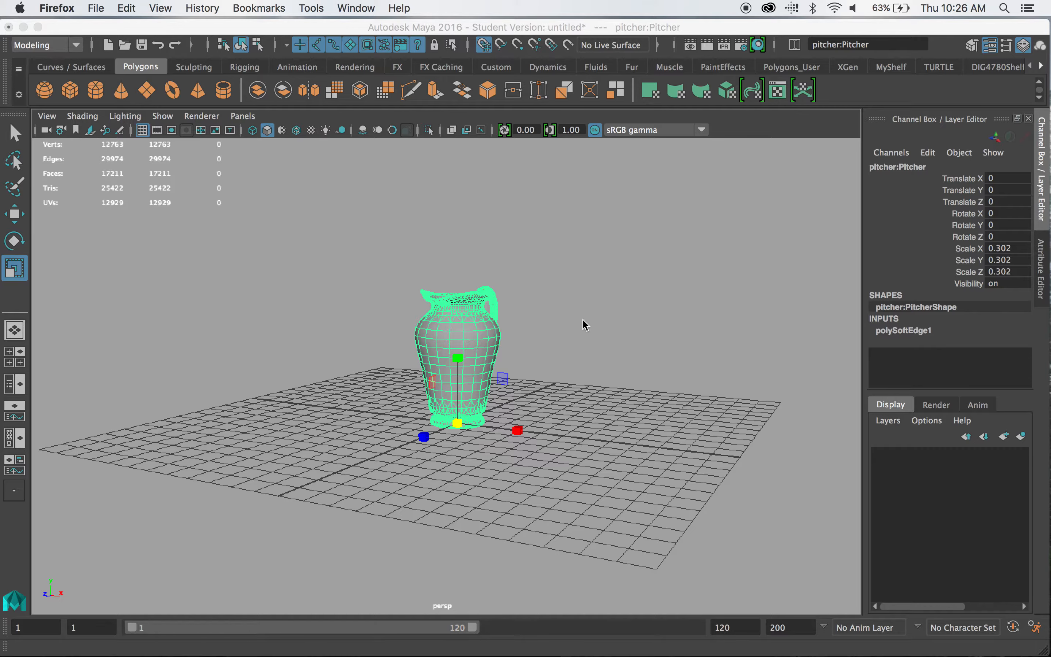
pyautogui.keyDown('alt'); pyautogui.moveTo(368, 269); pyautogui.dragTo(477, 404); pyautogui.keyUp('alt')
pyautogui.scroll(3, 457, 369)
pyautogui.scroll(-3, 458, 369)
pyautogui.click(147, 90)
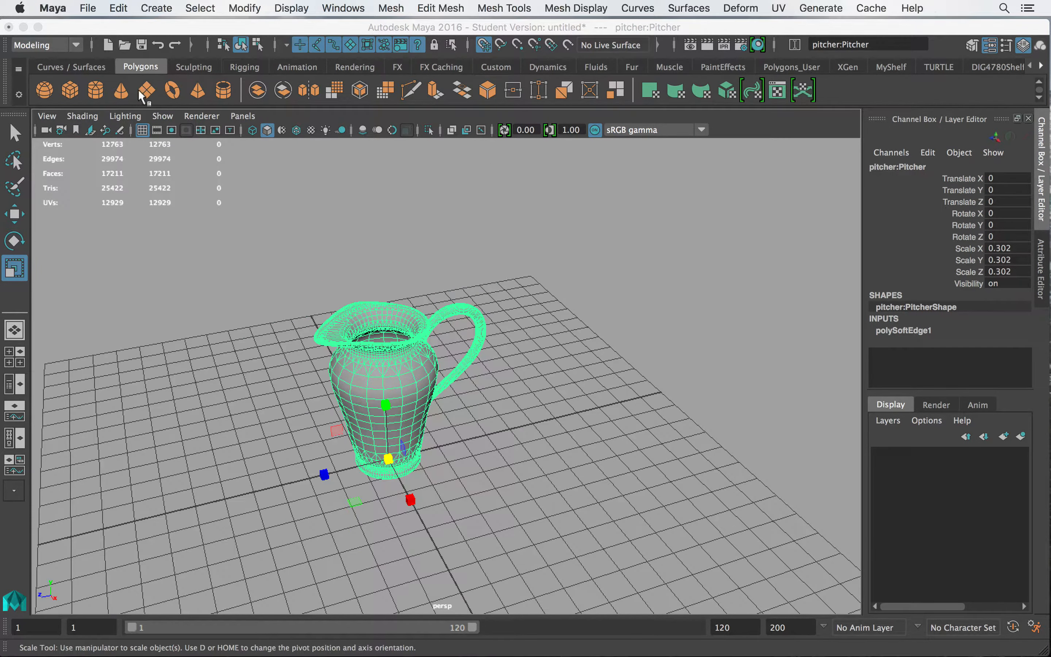
pyautogui.scroll(-6, 472, 324)
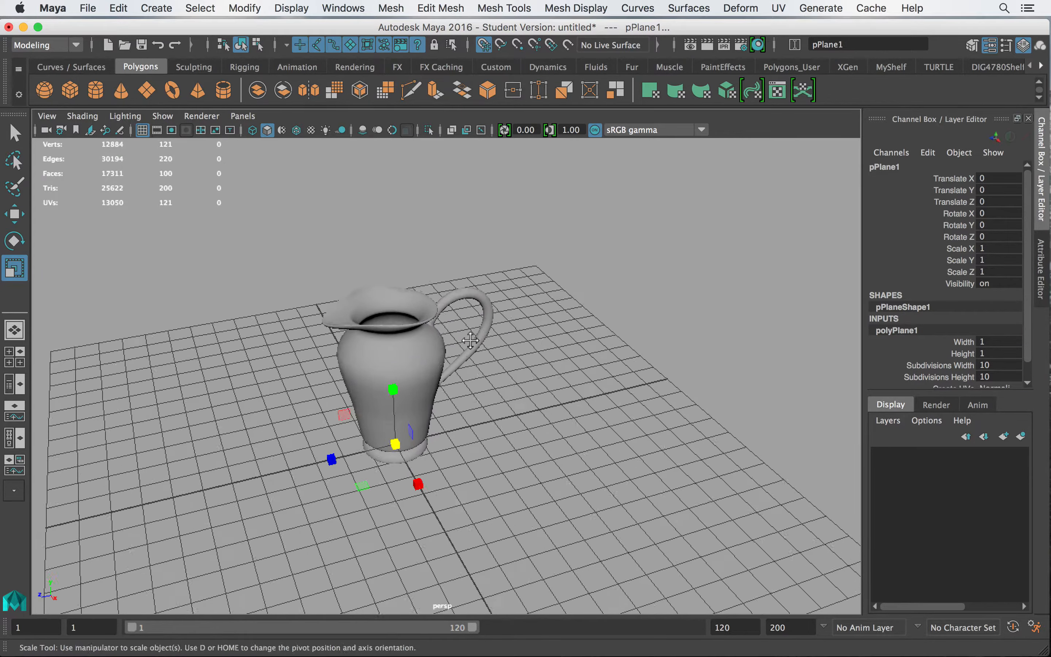
pyautogui.scroll(8, 454, 329)
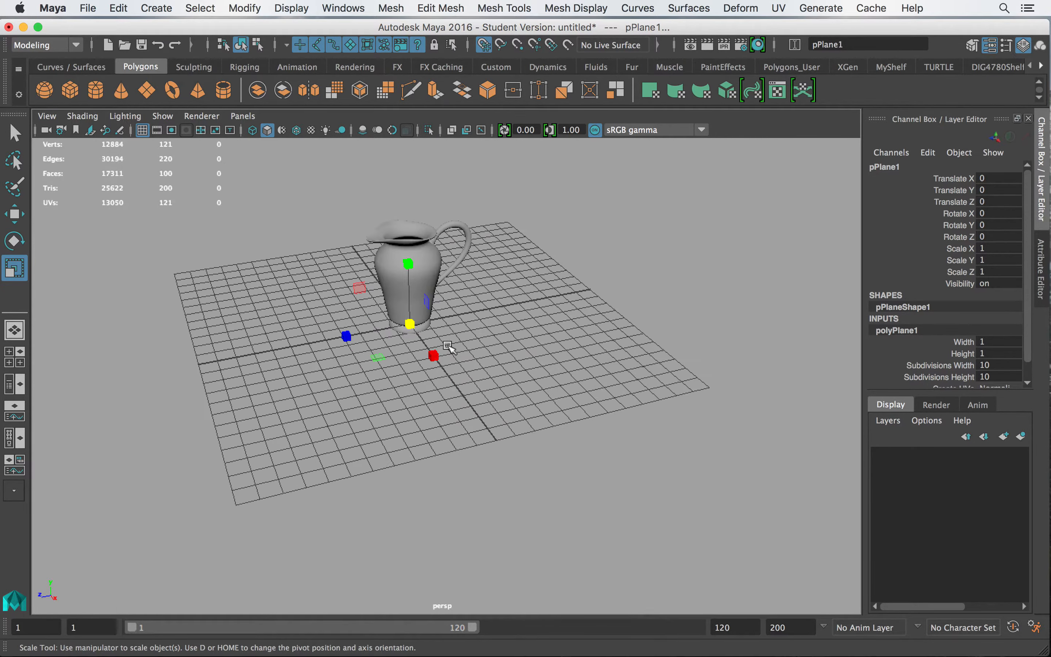
pyautogui.moveTo(373, 274); pyautogui.dragTo(931, 341)
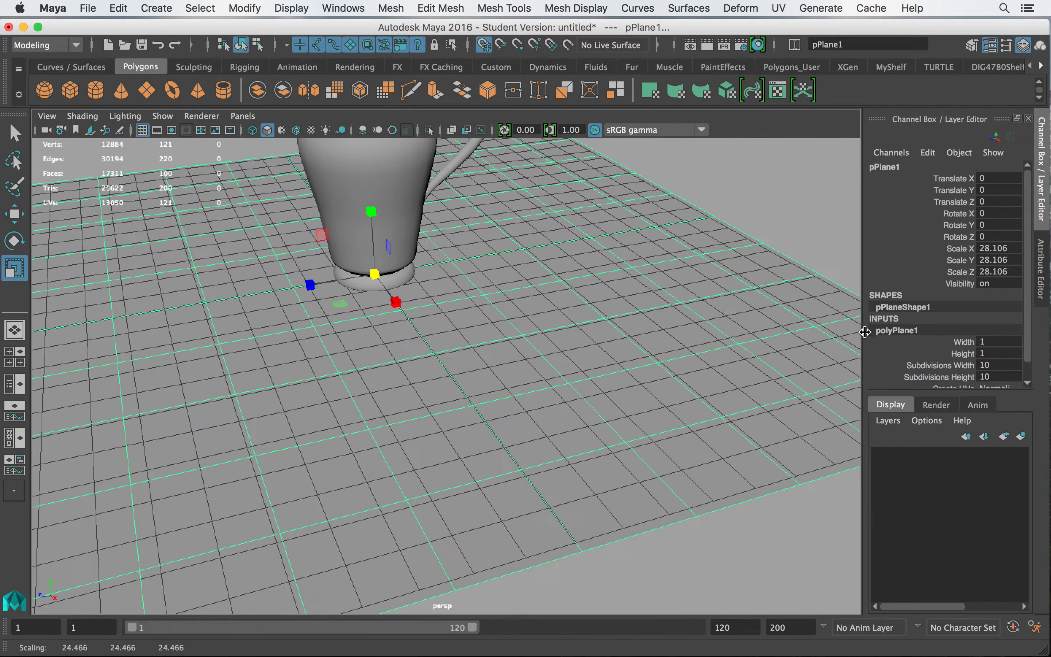
# - Turn off the Poly Count heads-up display in the viewport
pyautogui.scroll(-5, 545, 277)
pyautogui.keyDown('alt'); pyautogui.moveTo(545, 277); pyautogui.dragTo(441, 300); pyautogui.keyUp('alt')
pyautogui.keyDown('alt'); pyautogui.moveTo(441, 301); pyautogui.dragTo(548, 318, button='right'); pyautogui.keyUp('alt')
pyautogui.keyDown('alt'); pyautogui.moveTo(491, 265); pyautogui.dragTo(490, 360, button='middle'); pyautogui.keyUp('alt')
pyautogui.keyDown('alt'); pyautogui.moveTo(491, 360); pyautogui.dragTo(432, 355, button='right'); pyautogui.keyUp('alt')
pyautogui.keyDown('alt'); pyautogui.moveTo(430, 353); pyautogui.dragTo(481, 364); pyautogui.keyUp('alt')
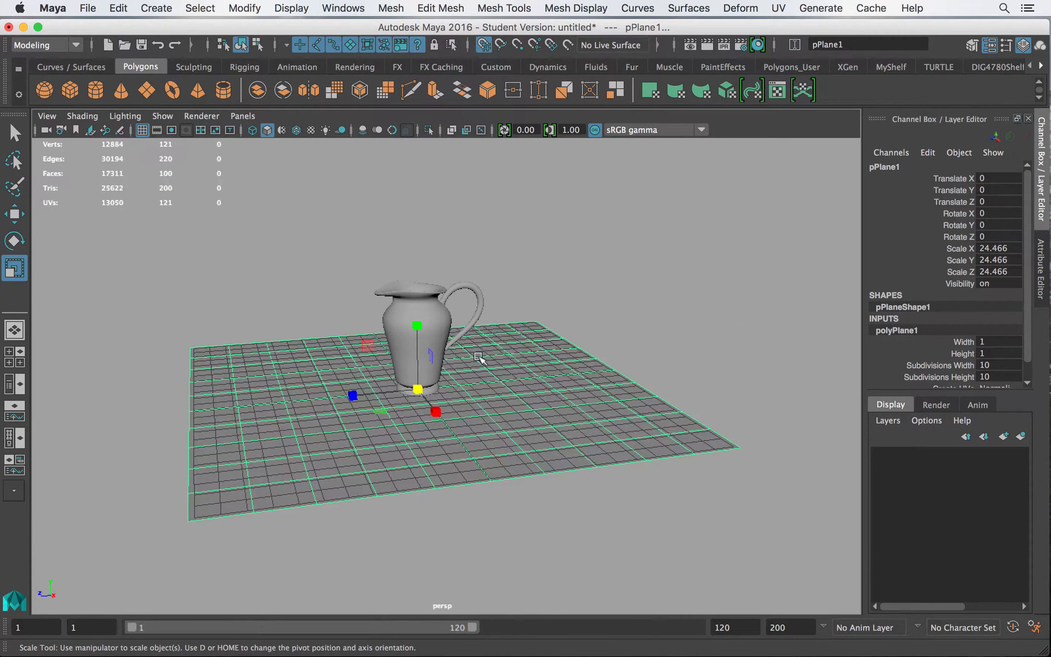
pyautogui.click(285, 9)
pyautogui.moveTo(362, 59)
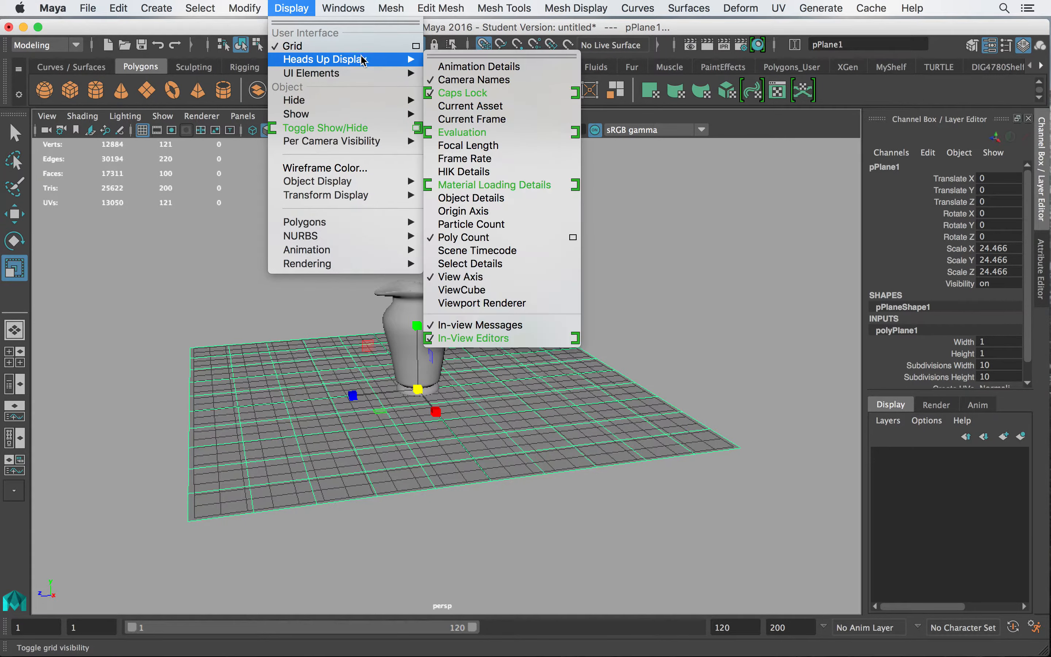
pyautogui.click(476, 234)
# - Set the mental ray plug-in Mayatomr.bundle to auto load in the Plug-in Manager
pyautogui.keyDown('alt'); pyautogui.moveTo(385, 322); pyautogui.dragTo(416, 323); pyautogui.keyUp('alt')
pyautogui.scroll(5, 447, 335)
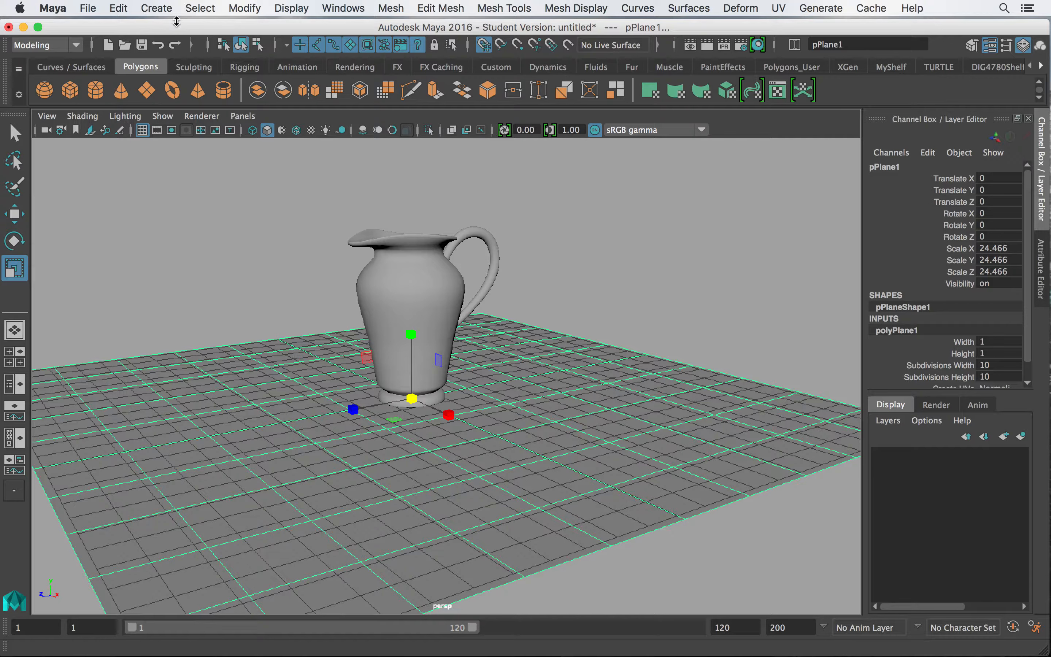
pyautogui.moveTo(177, 21); pyautogui.dragTo(178, 11)
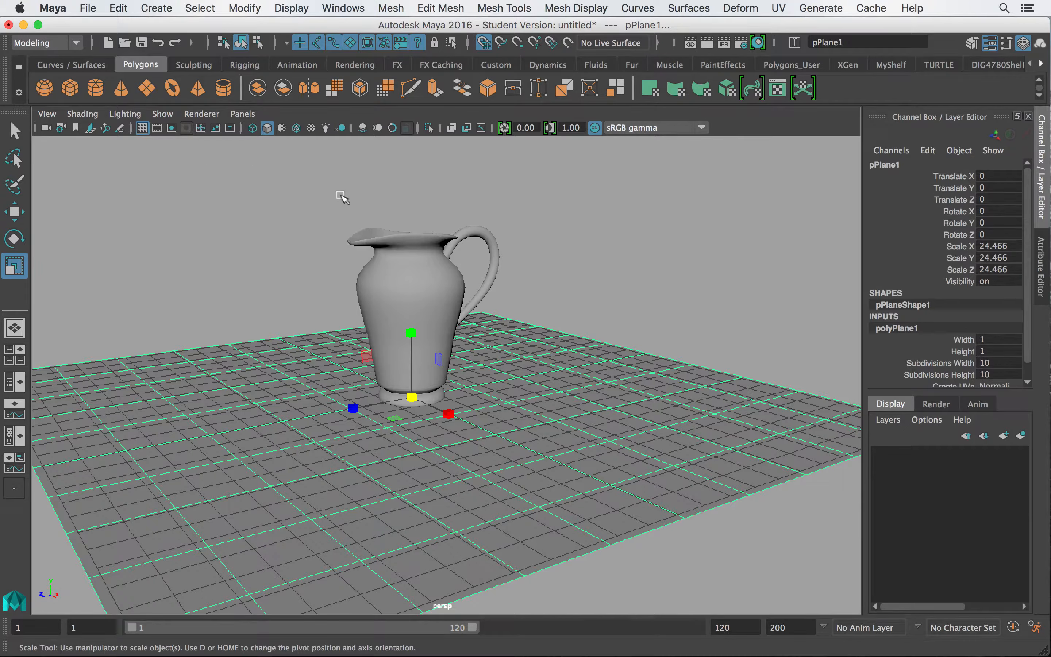
pyautogui.click(343, 9)
pyautogui.moveTo(382, 101)
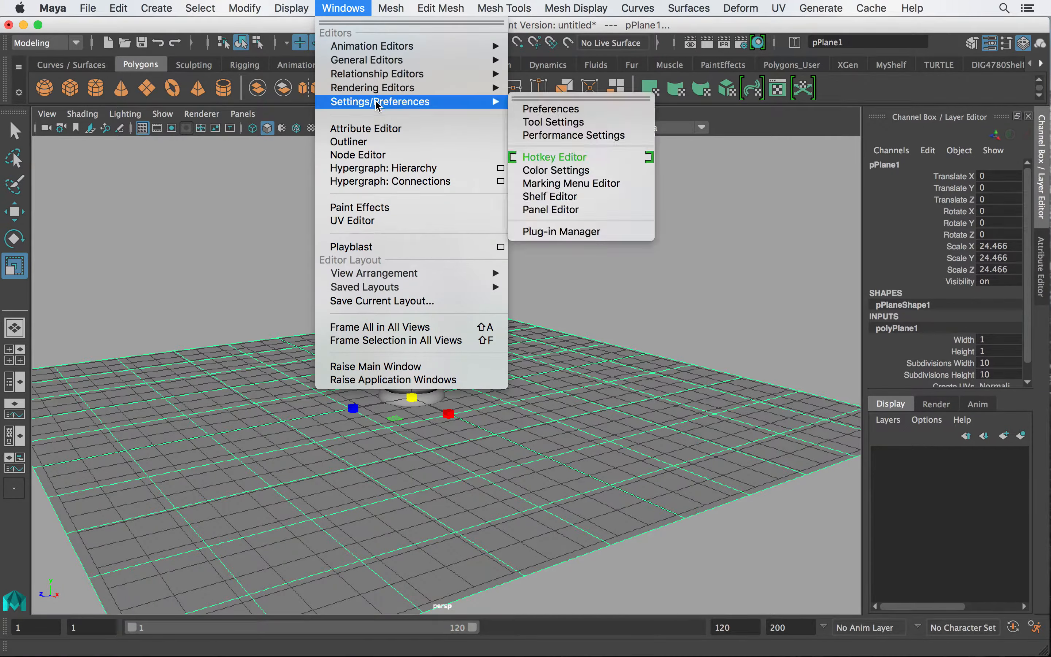
pyautogui.click(560, 232)
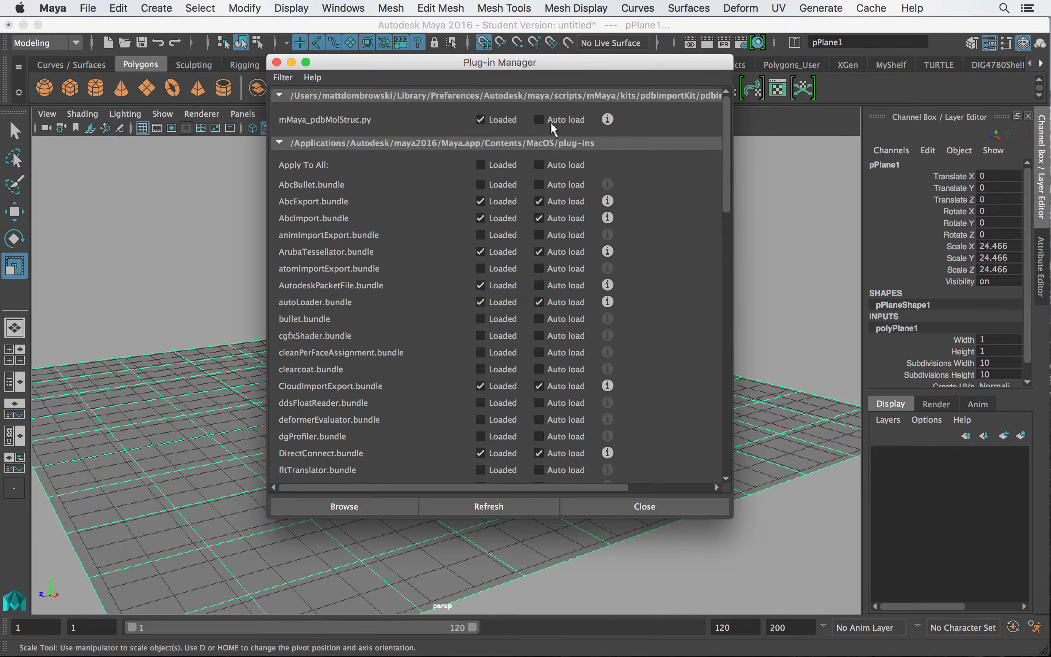
pyautogui.moveTo(727, 168); pyautogui.dragTo(704, 421)
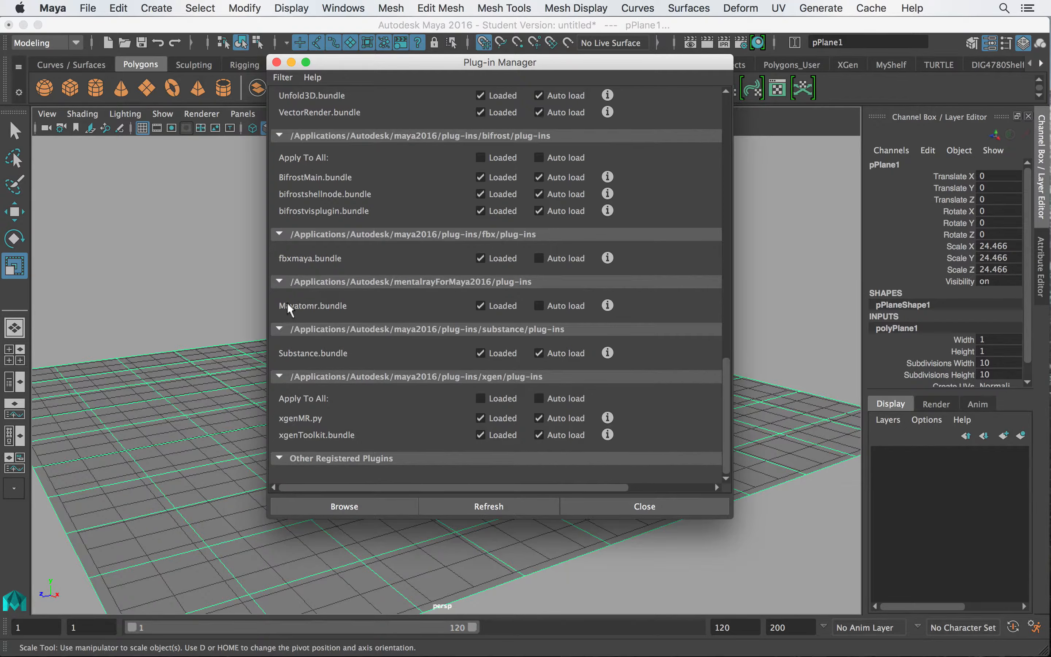
pyautogui.click(280, 282)
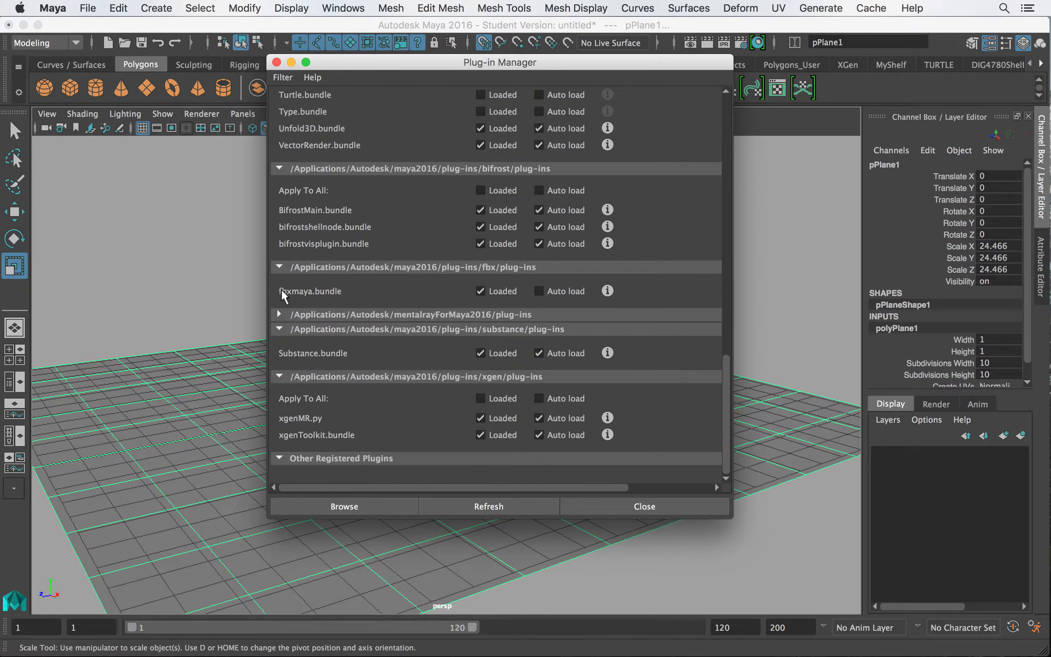
pyautogui.click(279, 314)
pyautogui.click(539, 338)
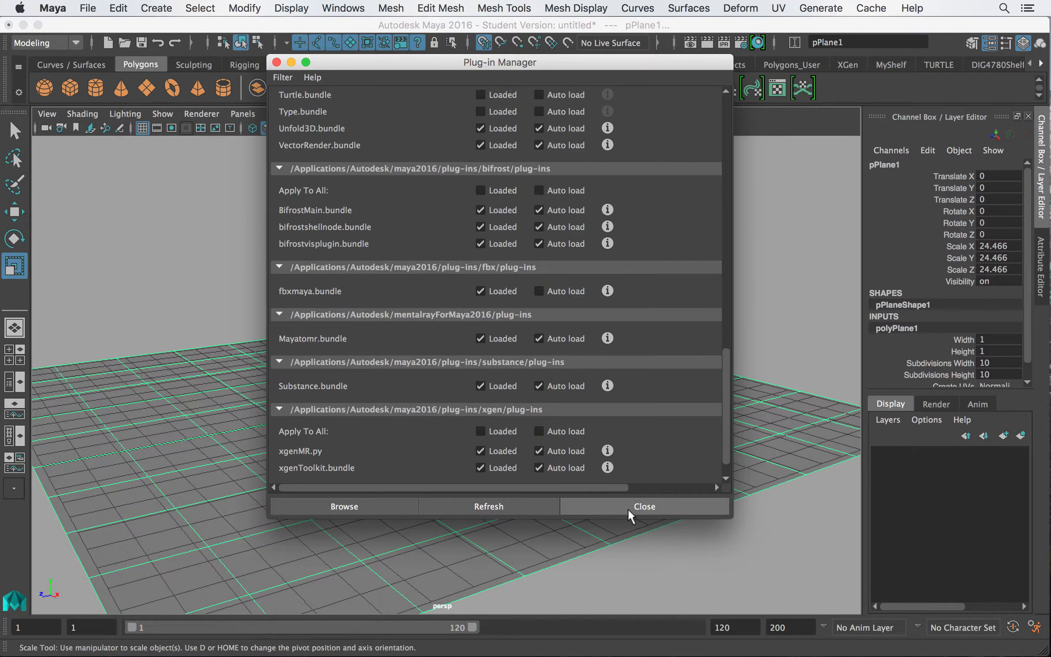
pyautogui.click(631, 514)
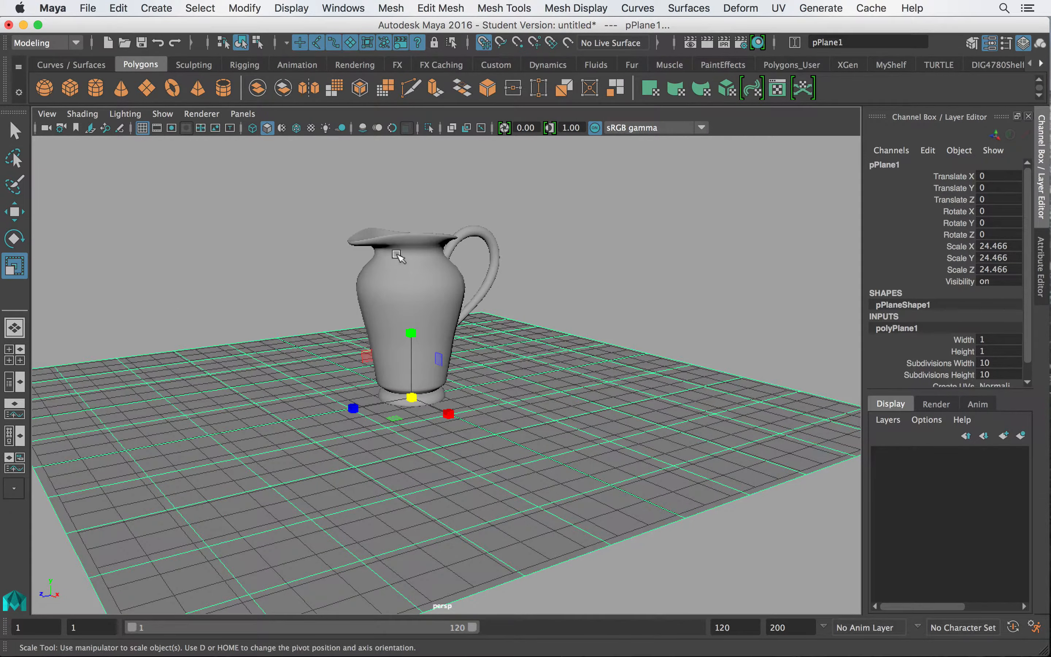
# - Deselect the ground plane beneath the pitcher
pyautogui.keyDown('alt'); pyautogui.moveTo(473, 381); pyautogui.dragTo(507, 363); pyautogui.keyUp('alt')
pyautogui.keyDown('alt'); pyautogui.moveTo(507, 363); pyautogui.dragTo(558, 366, button='right'); pyautogui.keyUp('alt')
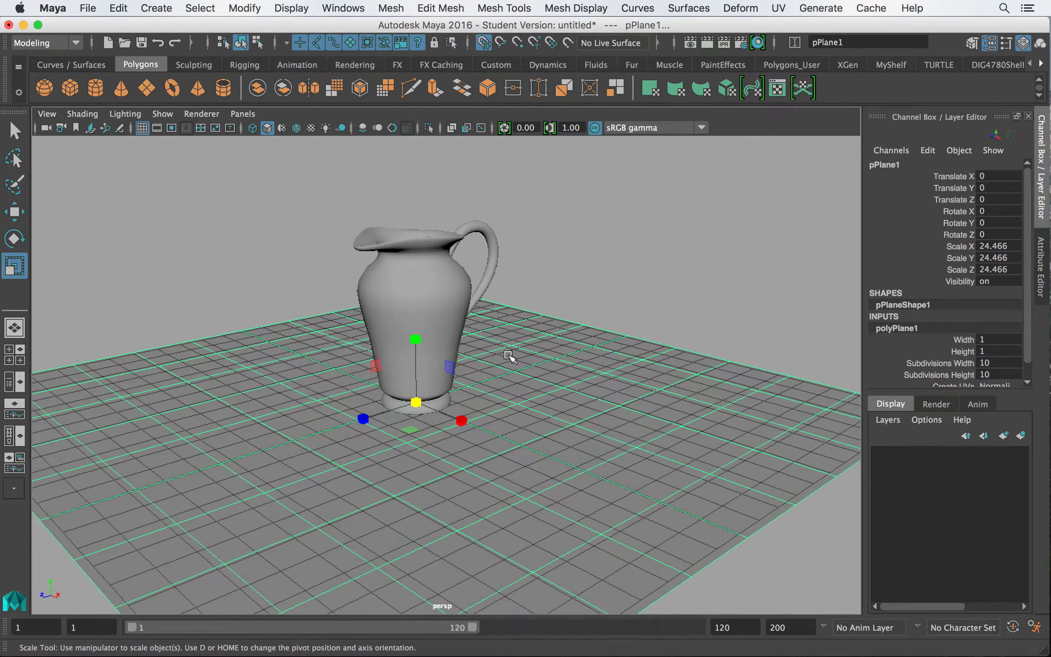
pyautogui.scroll(-5, 534, 340)
pyautogui.keyDown('alt'); pyautogui.moveTo(419, 318); pyautogui.dragTo(419, 391); pyautogui.keyUp('alt')
pyautogui.keyDown('alt'); pyautogui.moveTo(544, 366); pyautogui.dragTo(478, 361); pyautogui.keyUp('alt')
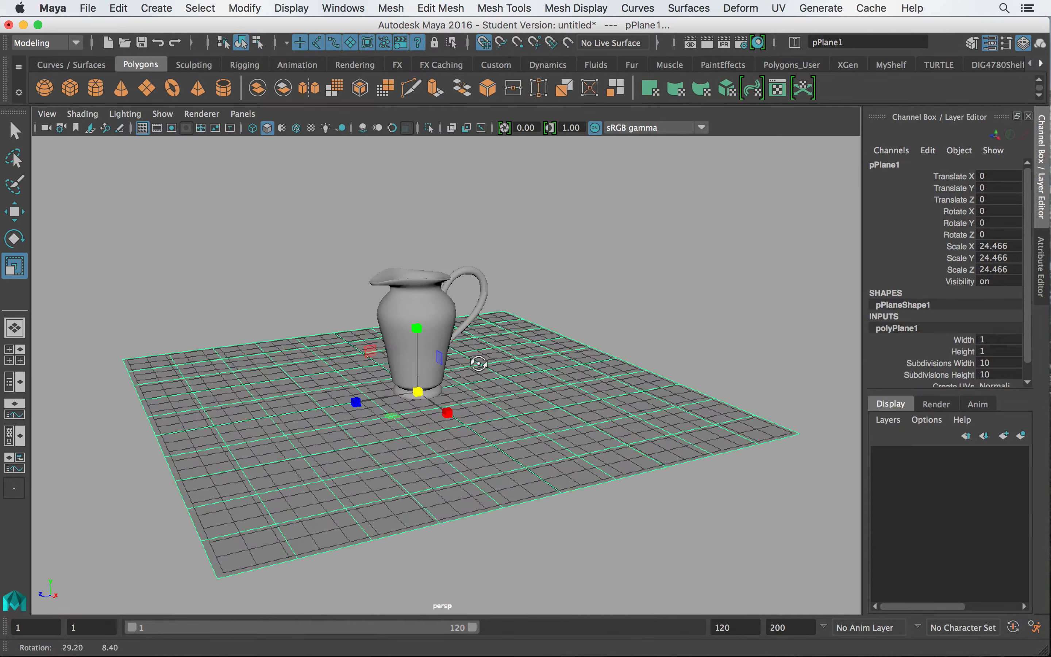
pyautogui.scroll(5, 350, 283)
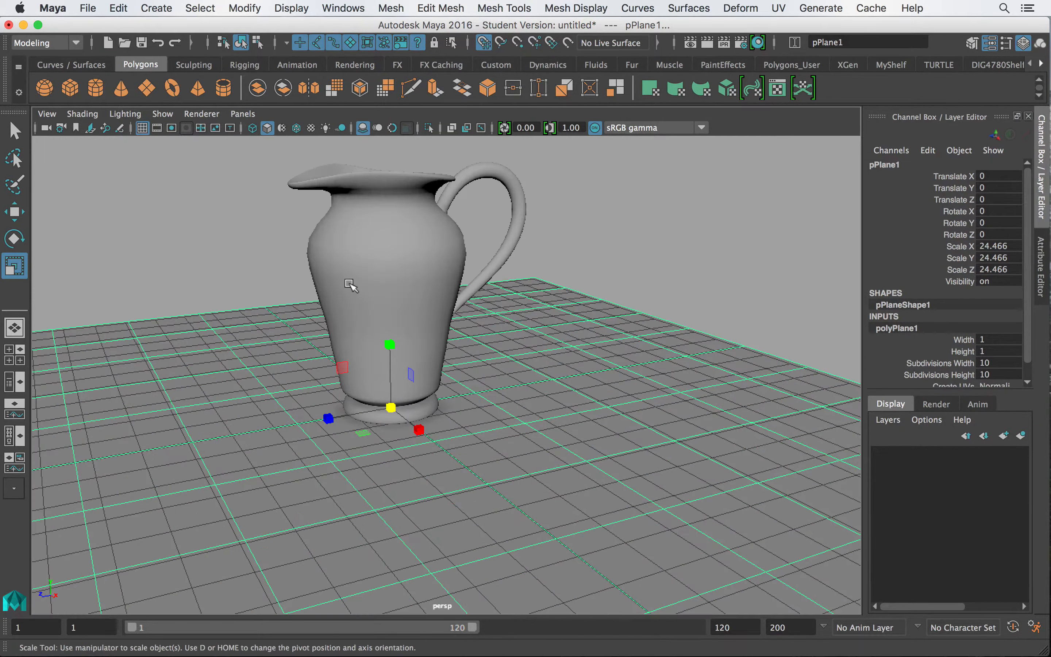
pyautogui.click(199, 206)
# - Open the Render Settings and check the renderer-specific options of Maya Software before returning to the common settings
pyautogui.keyDown('alt'); pyautogui.moveTo(426, 249); pyautogui.dragTo(411, 204); pyautogui.keyUp('alt')
pyautogui.keyDown('alt'); pyautogui.moveTo(411, 204); pyautogui.dragTo(251, 223, button='right'); pyautogui.keyUp('alt')
pyautogui.moveTo(503, 265)
pyautogui.keyDown('alt'); pyautogui.mouseDown()
pyautogui.moveTo(485, 251)
pyautogui.moveTo(502, 251)
pyautogui.mouseUp(); pyautogui.keyUp('alt')
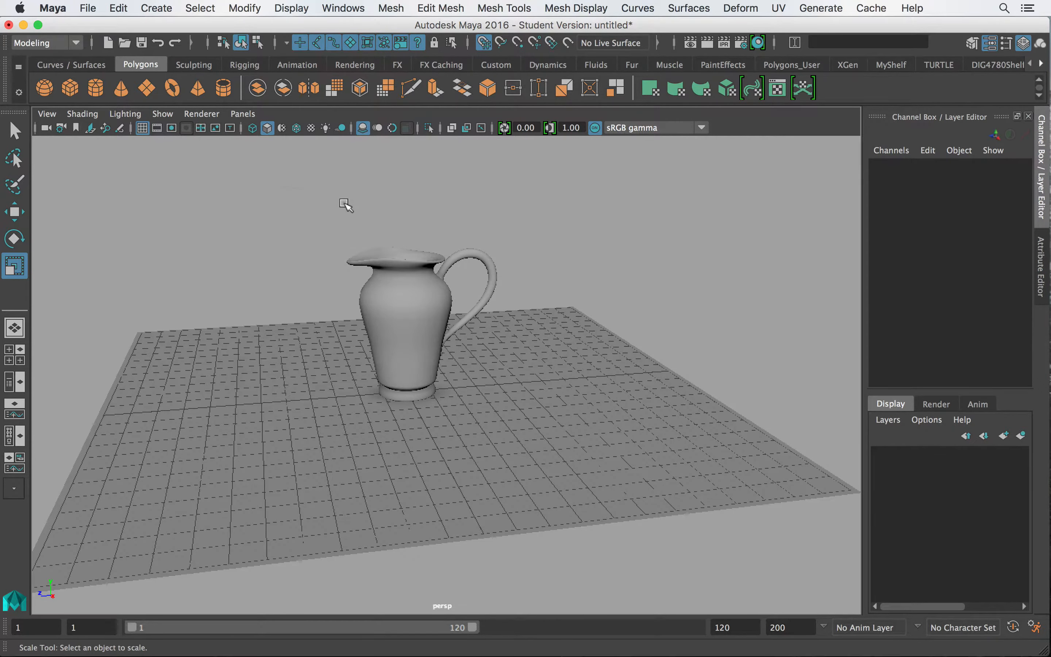
pyautogui.keyDown('alt'); pyautogui.moveTo(346, 257); pyautogui.dragTo(374, 262); pyautogui.keyUp('alt')
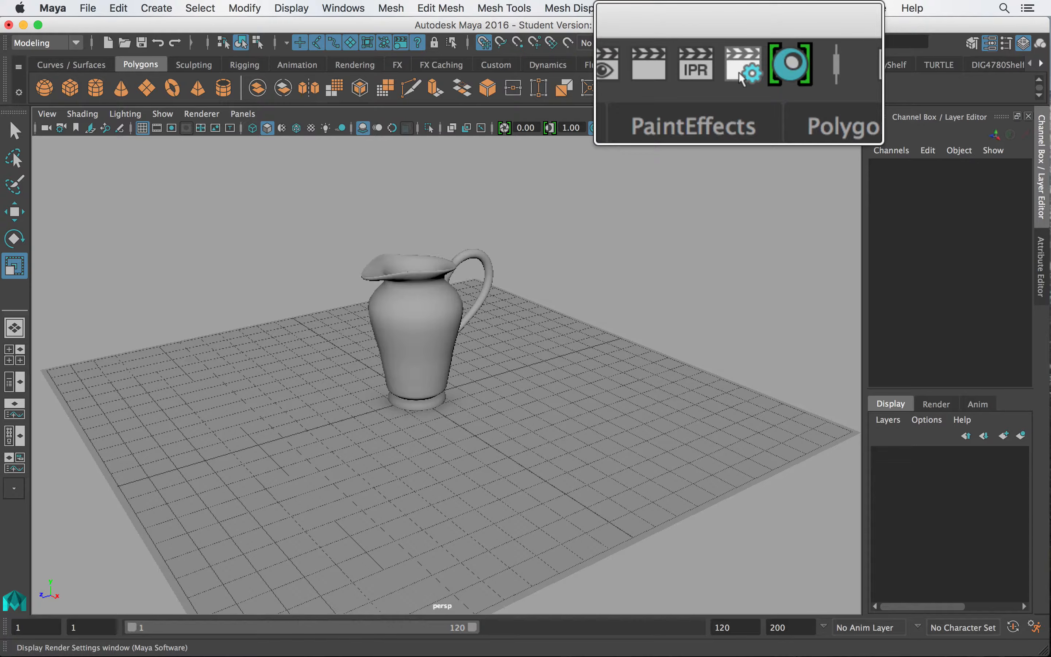
pyautogui.click(740, 45)
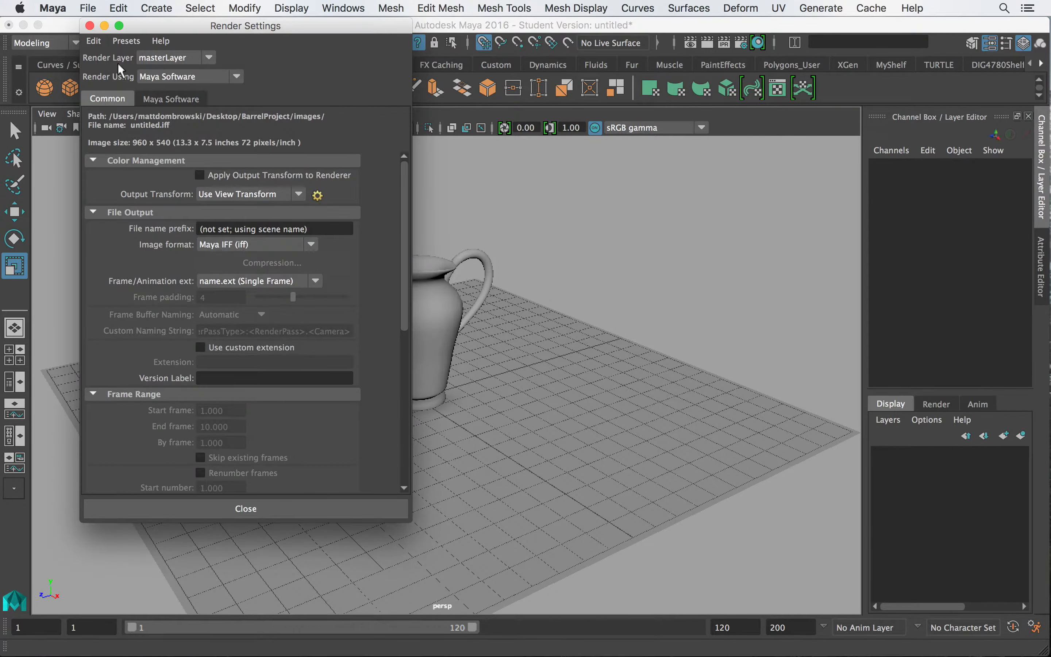
pyautogui.click(161, 96)
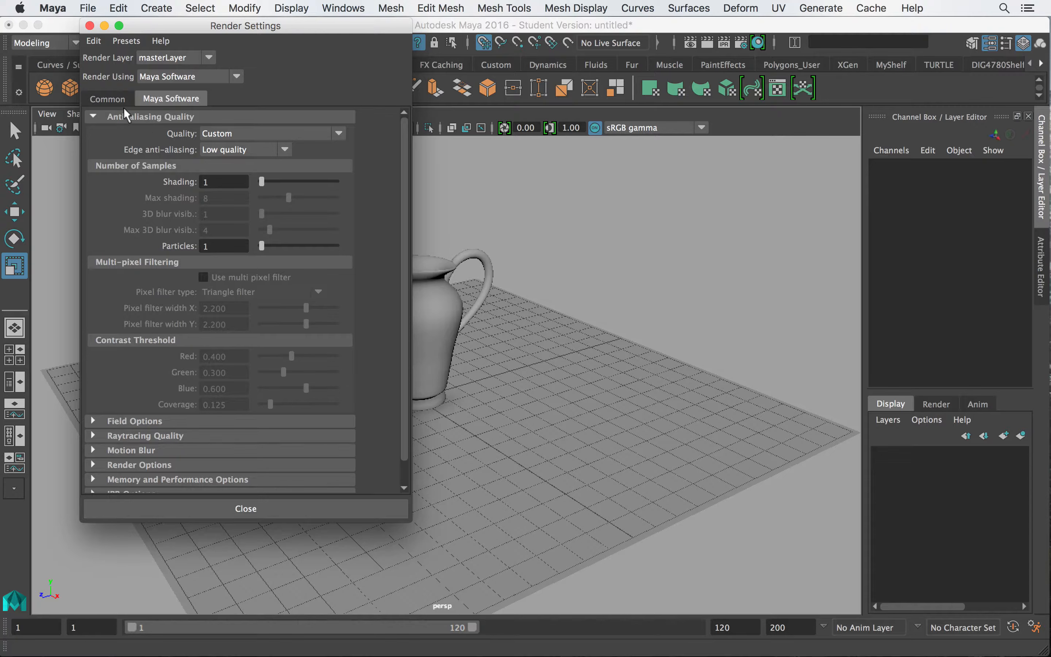
pyautogui.click(113, 98)
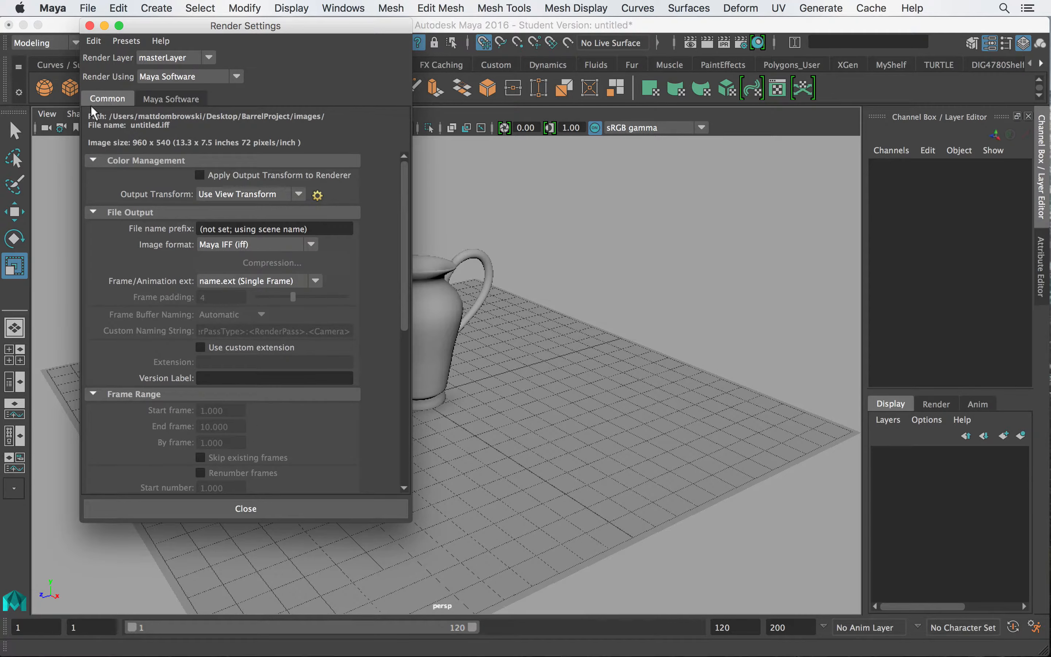
# - Switch the renderer for the masterLayer from Maya Software to mental ray
pyautogui.click(165, 77)
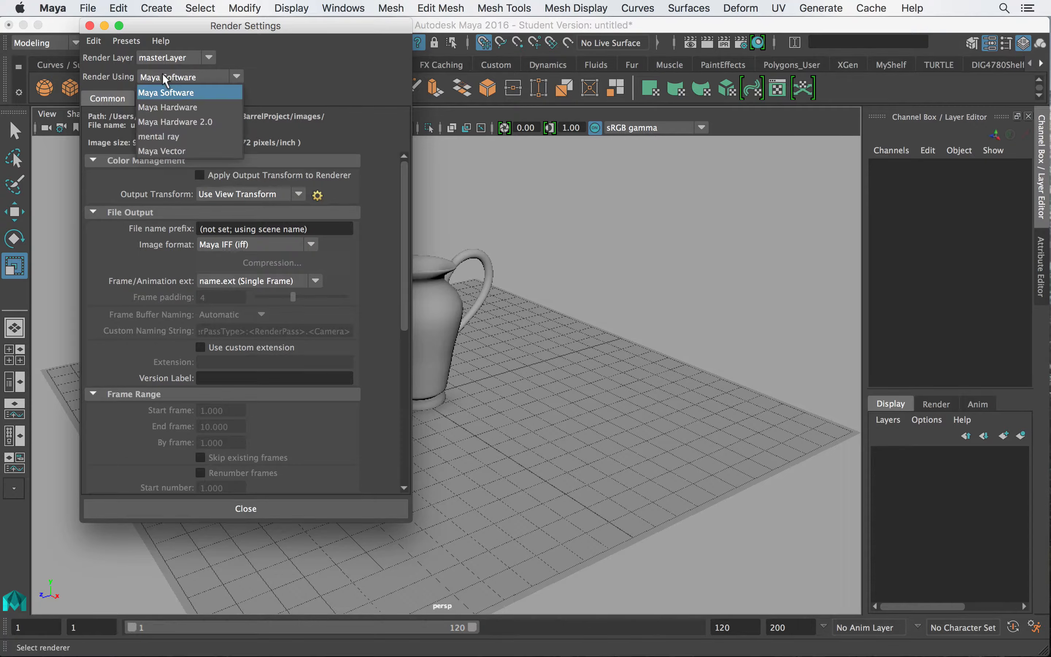
pyautogui.click(343, 8)
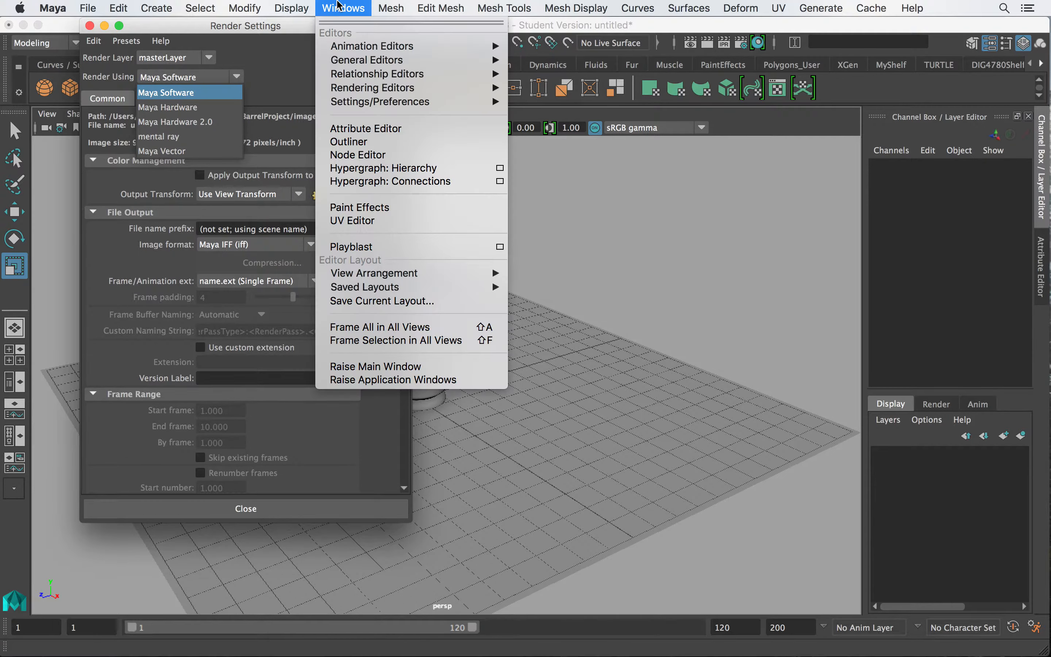
pyautogui.moveTo(390, 103)
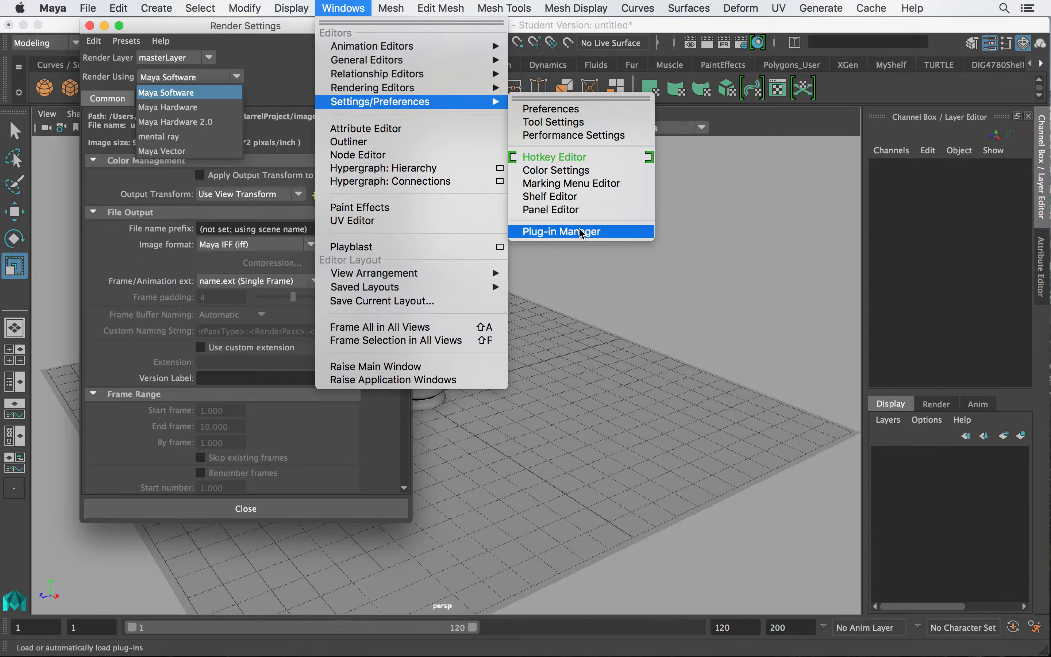
pyautogui.click(165, 137)
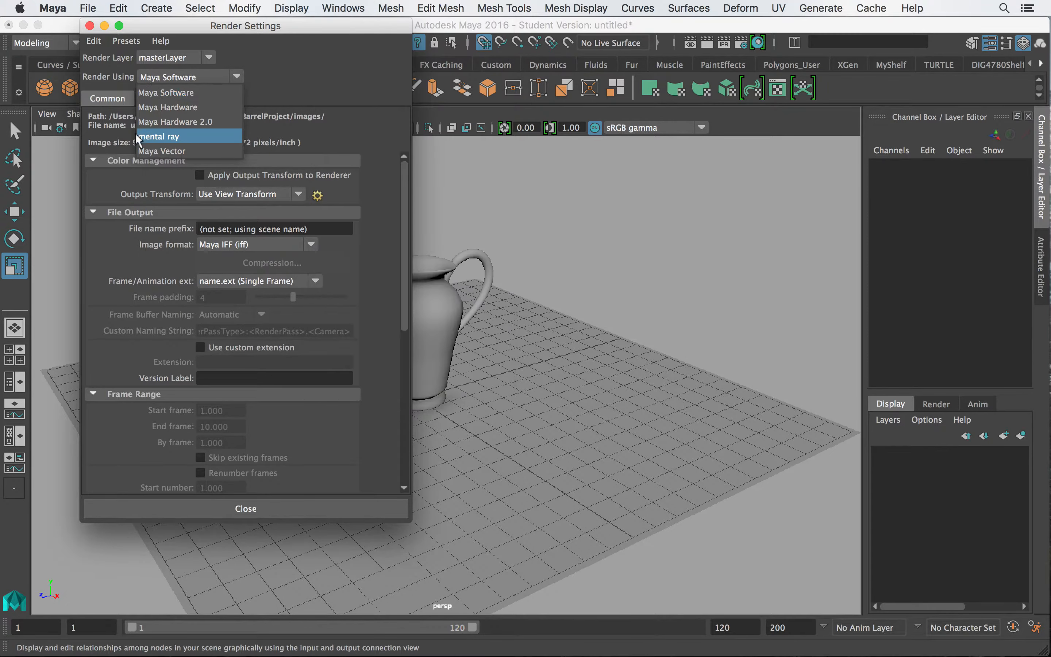
pyautogui.click(162, 137)
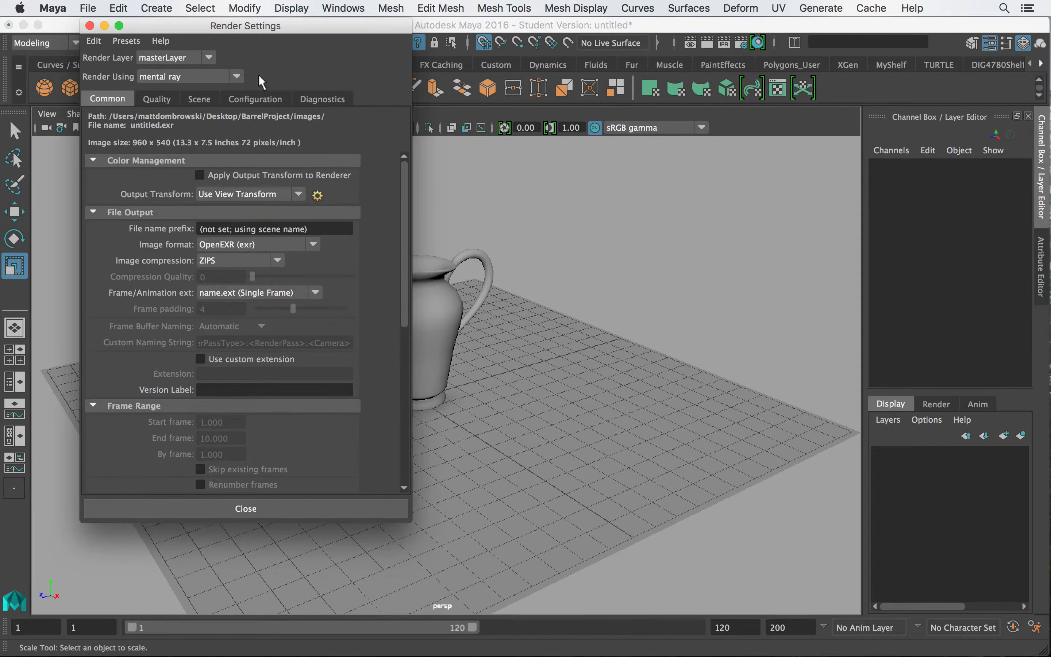
# - Examine the common mental ray settings for file output, frame naming formats, frame range and renderable camera choices
pyautogui.moveTo(404, 197); pyautogui.dragTo(392, 323)
pyautogui.scroll(-3, 382, 335)
pyautogui.scroll(10, 372, 231)
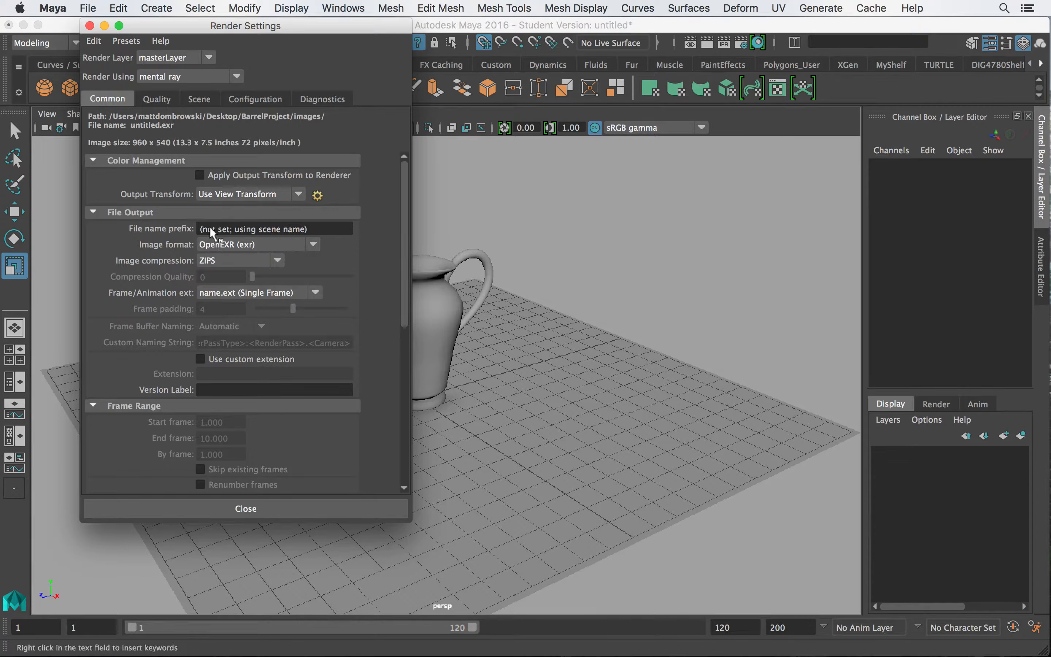
pyautogui.scroll(-3, 241, 322)
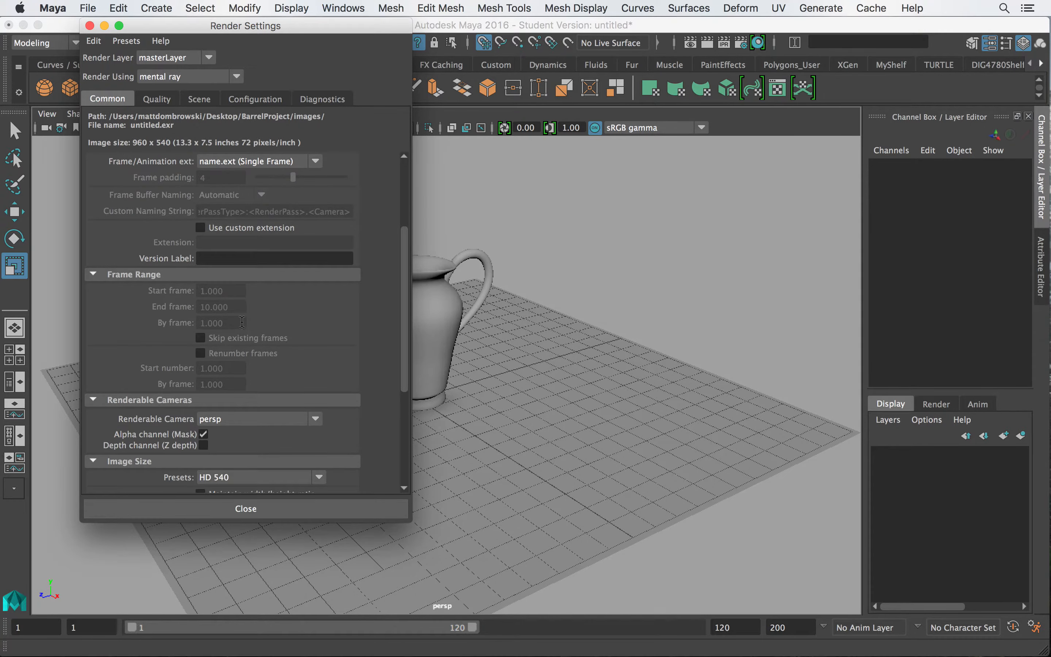
pyautogui.click(248, 160)
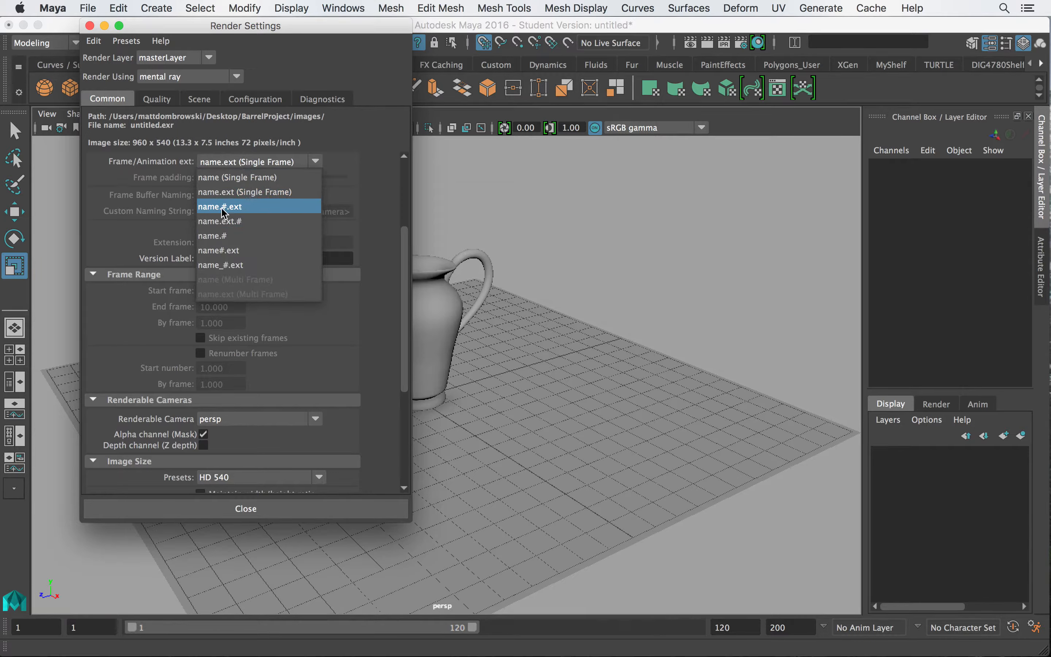
pyautogui.click(147, 157)
pyautogui.scroll(-3, 200, 207)
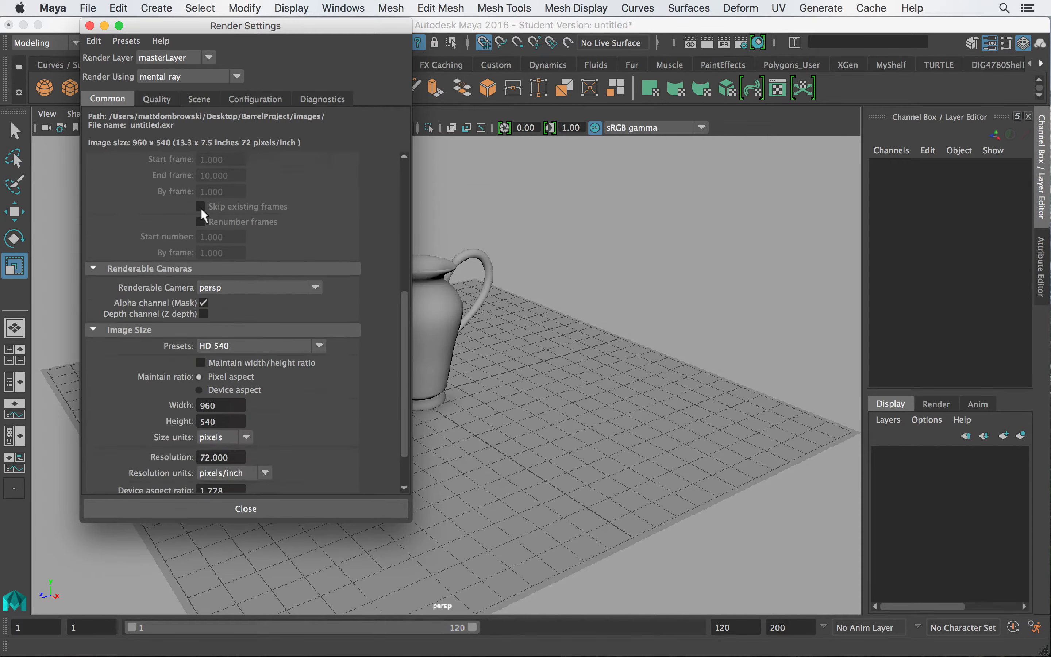
pyautogui.scroll(1, 237, 188)
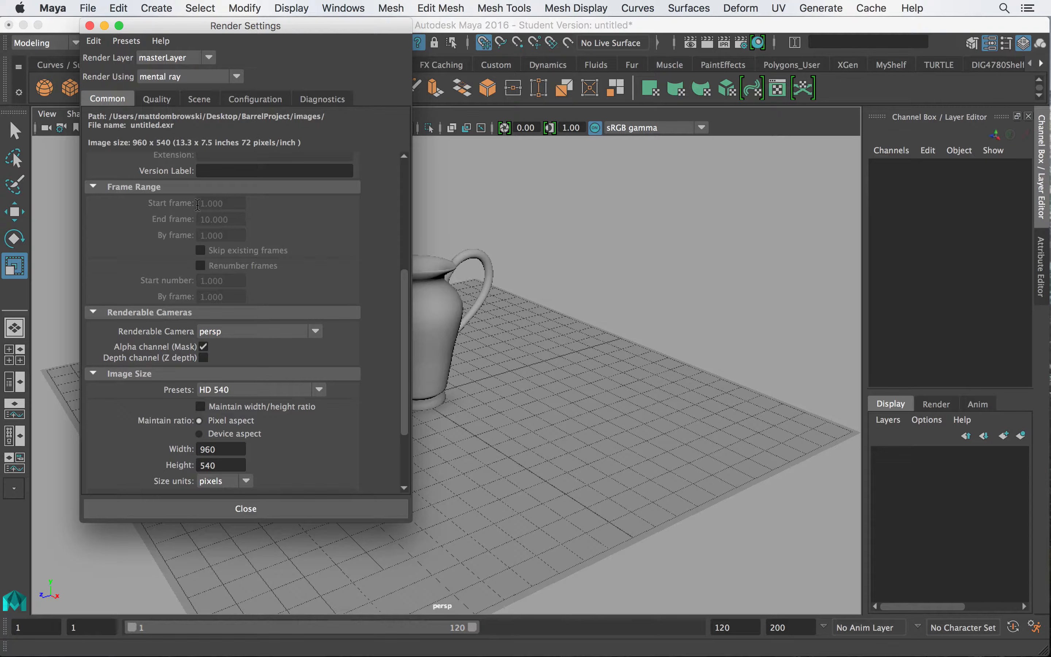
pyautogui.scroll(-2, 200, 212)
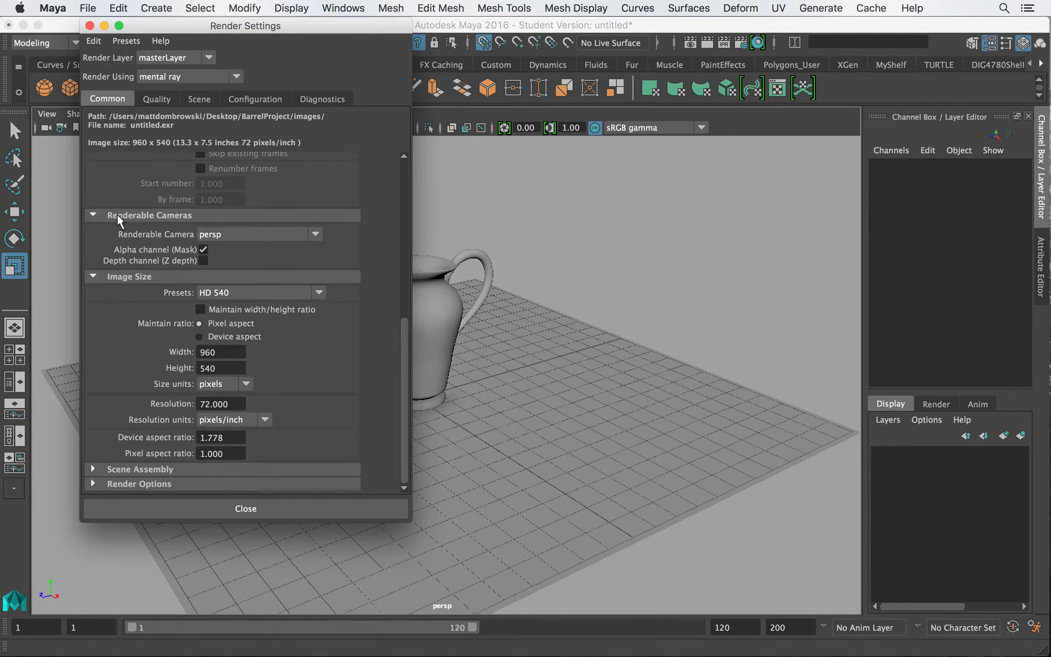
pyautogui.click(226, 235)
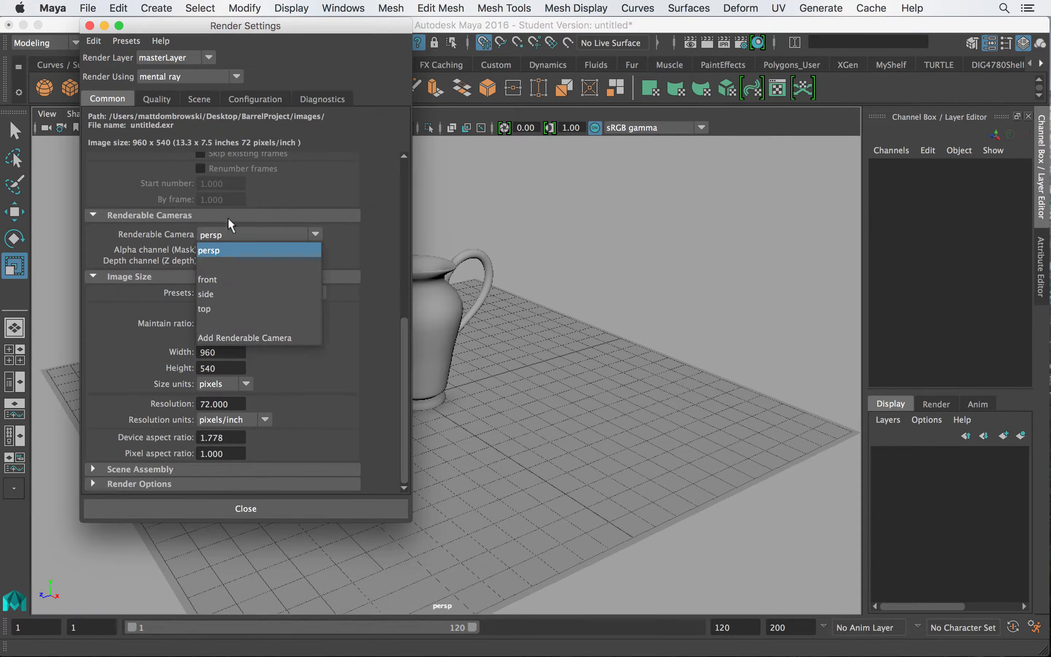
pyautogui.click(154, 213)
pyautogui.click(158, 258)
# - Set the render image size to the HD 1080 preset
pyautogui.click(256, 292)
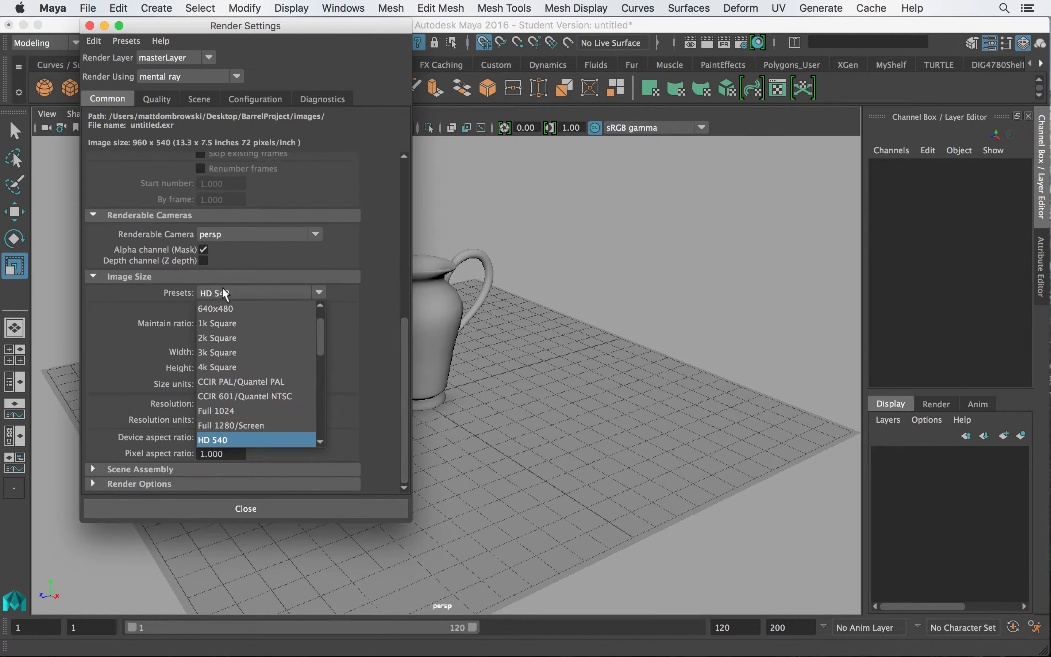
pyautogui.scroll(-3, 259, 355)
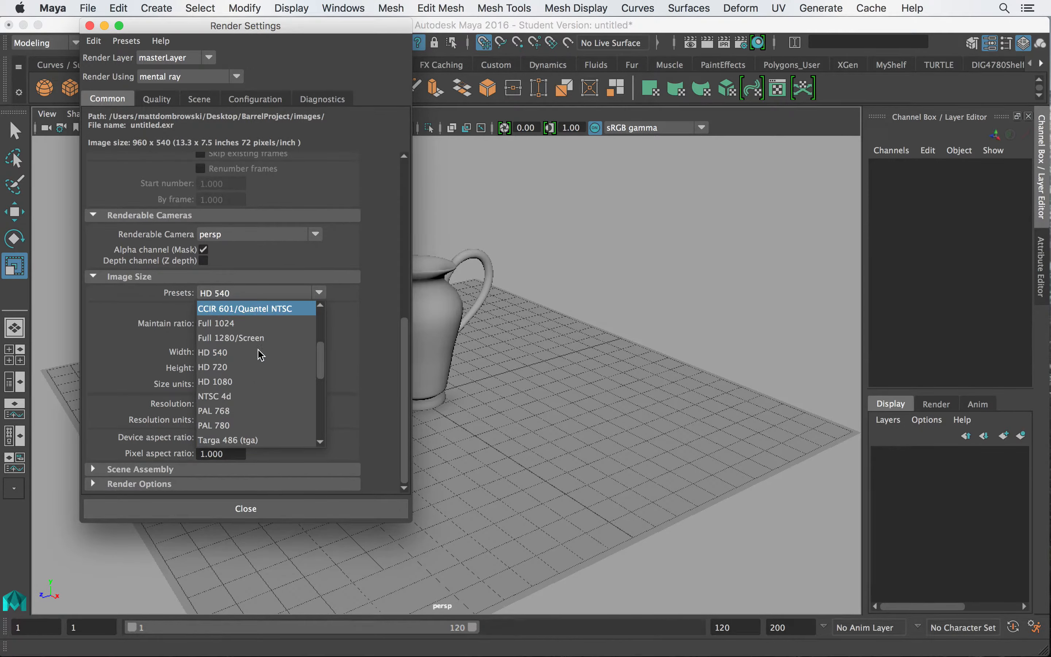
pyautogui.moveTo(316, 360); pyautogui.dragTo(322, 377)
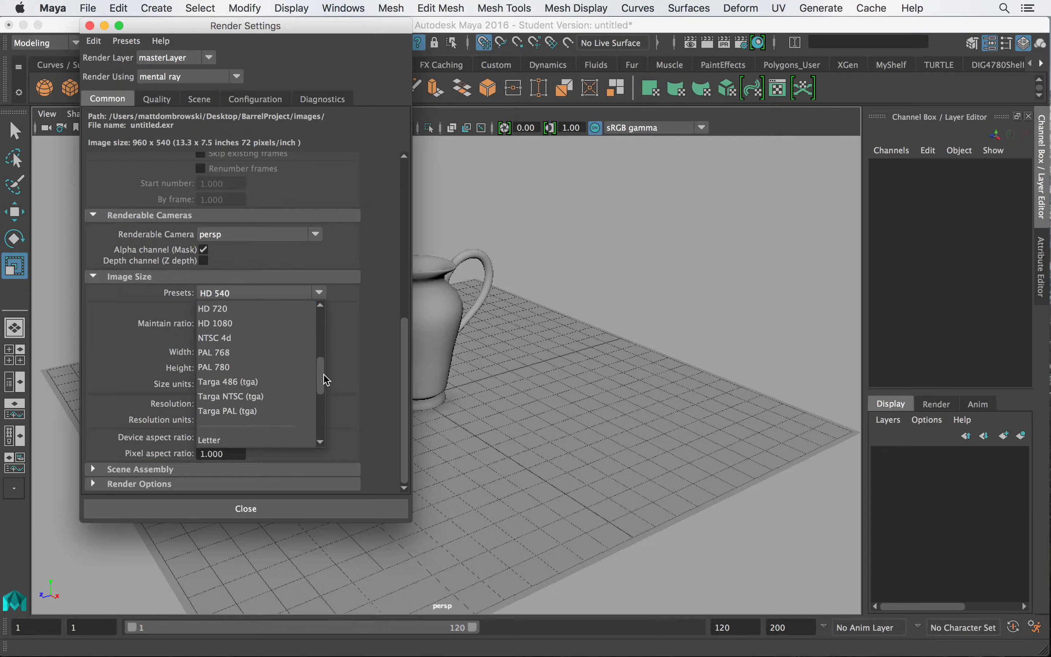
pyautogui.click(217, 324)
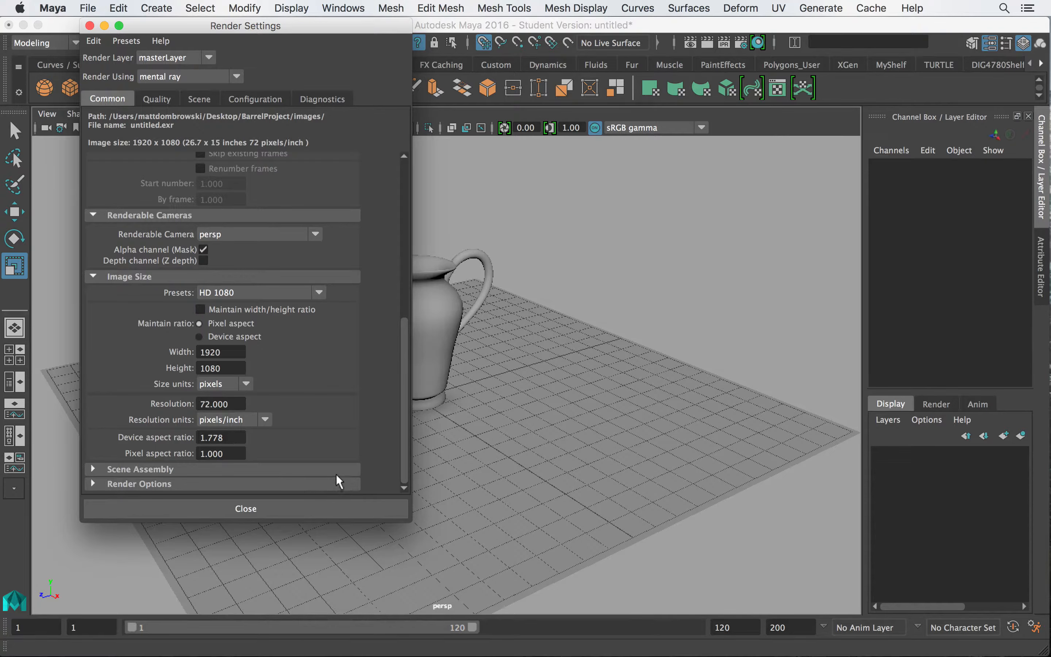
# - Clear the Pre render MEL and Post render MEL scripts in the Render Options of the common settings
pyautogui.click(94, 483)
pyautogui.scroll(-3, 204, 440)
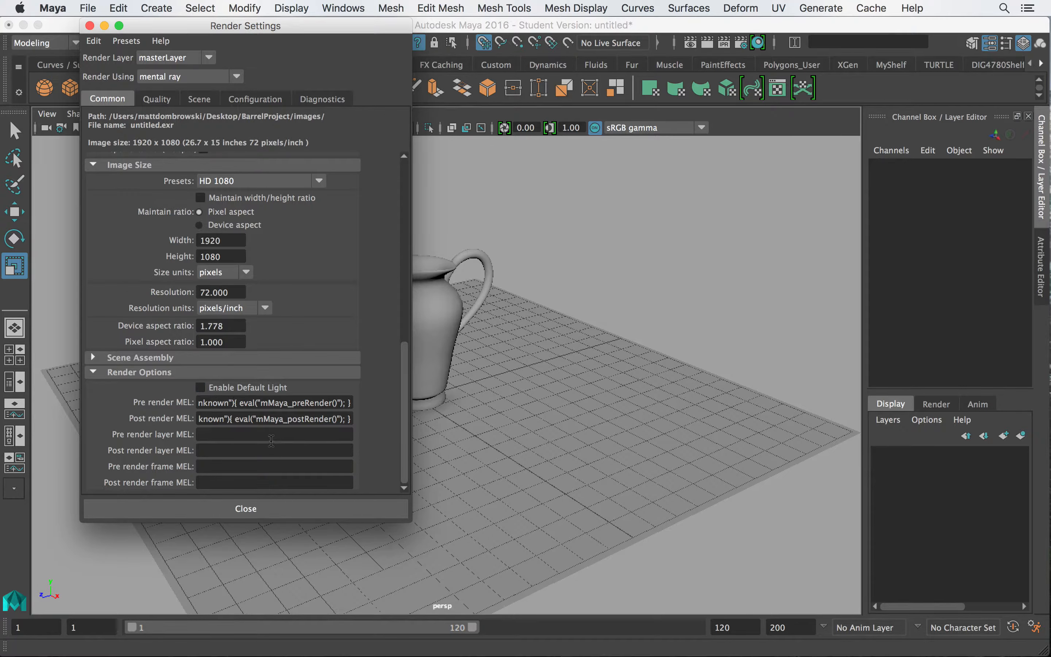
pyautogui.tripleClick(212, 402)
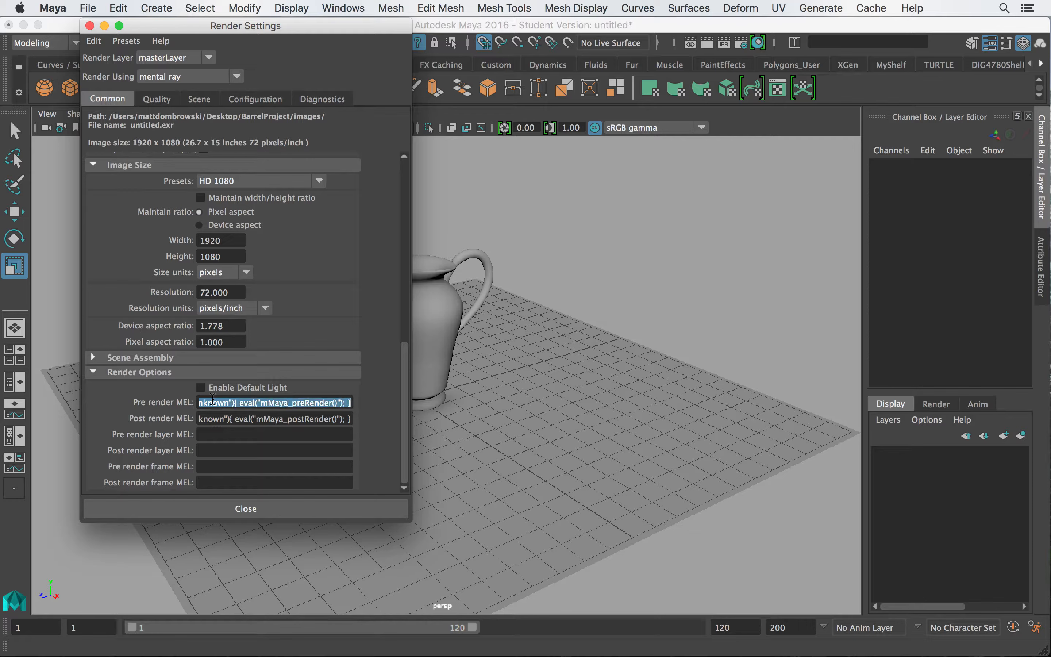
pyautogui.press('BackSpace')
pyautogui.tripleClick(239, 418)
pyautogui.press('BackSpace')
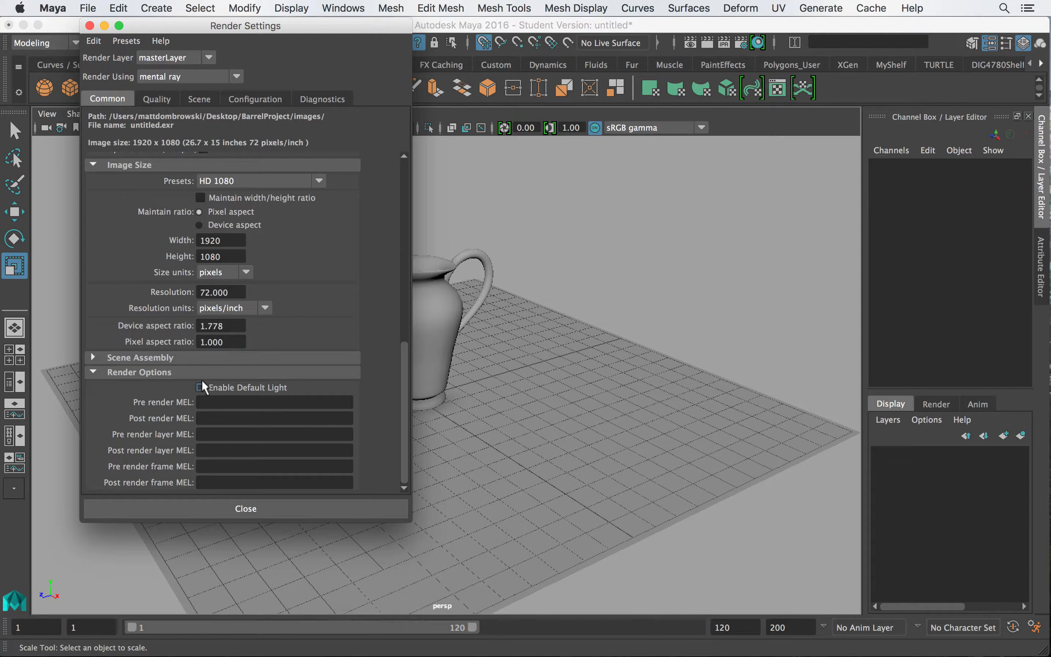
# - Load the Production preset for the mental ray quality settings
pyautogui.click(157, 100)
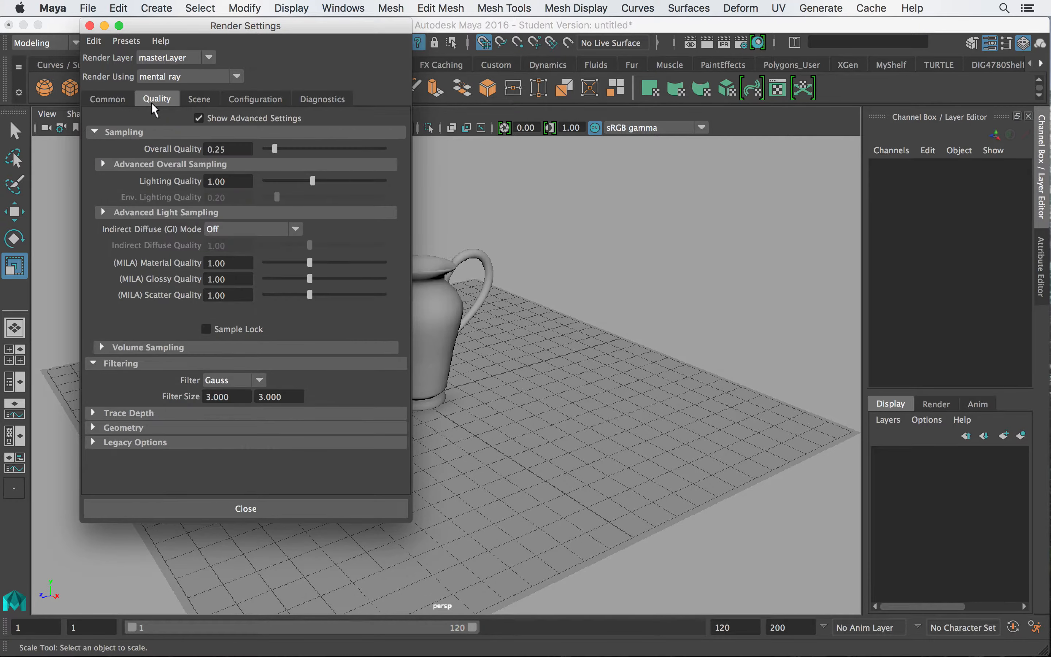
pyautogui.click(128, 43)
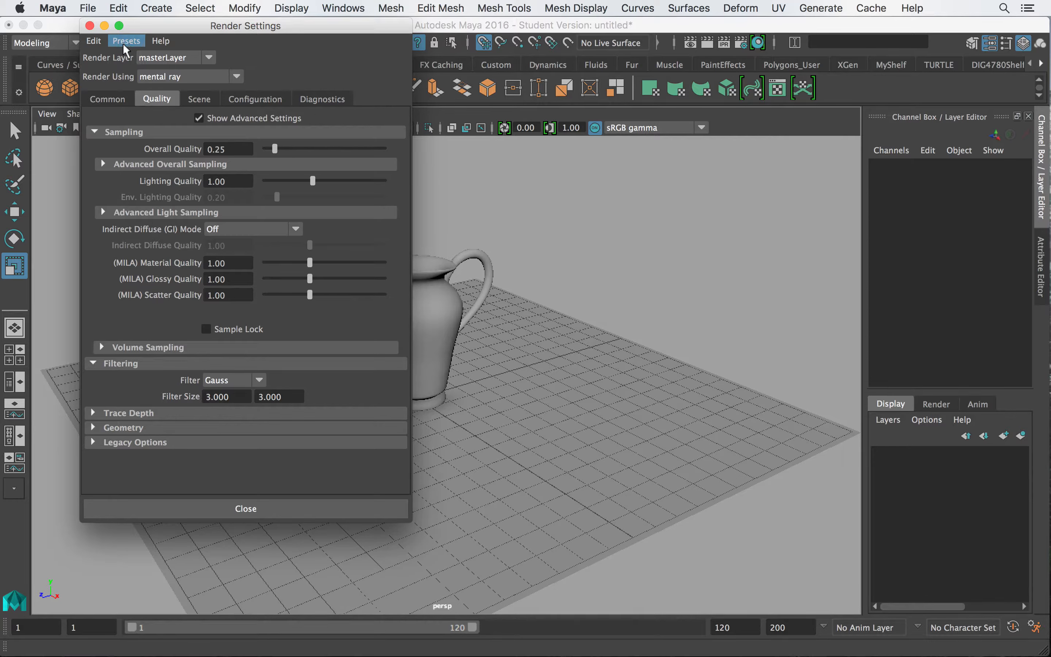
pyautogui.moveTo(139, 70)
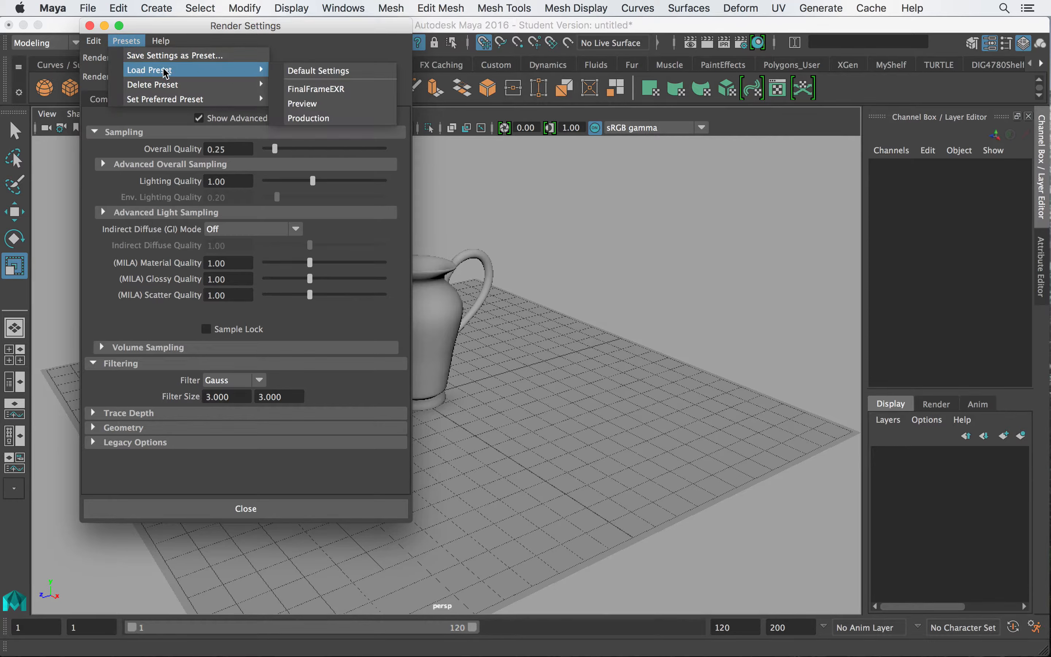
pyautogui.click(312, 118)
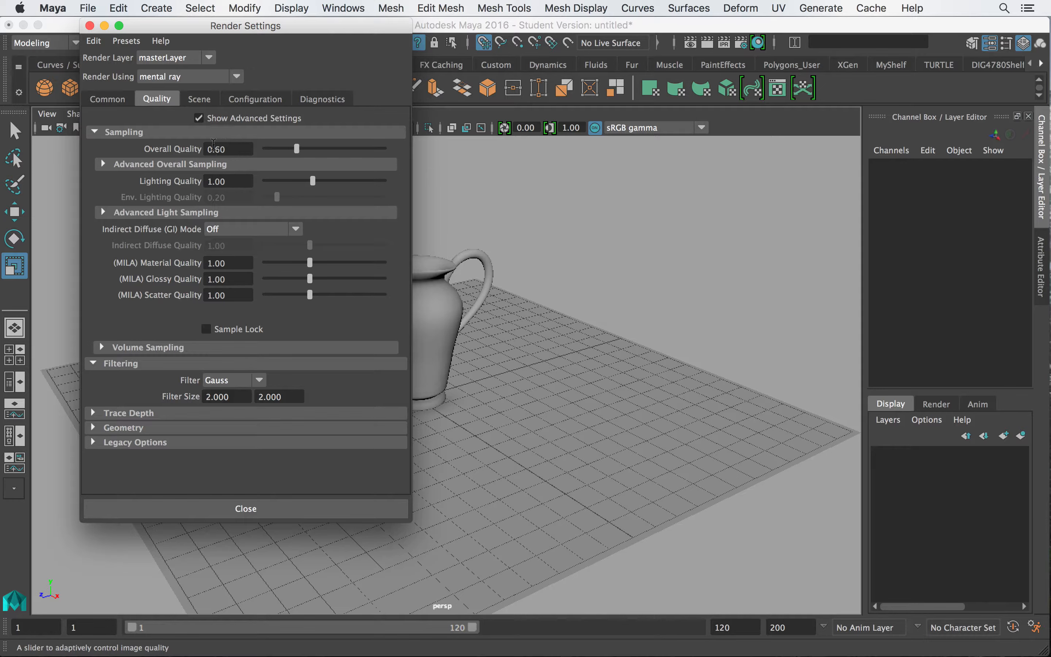
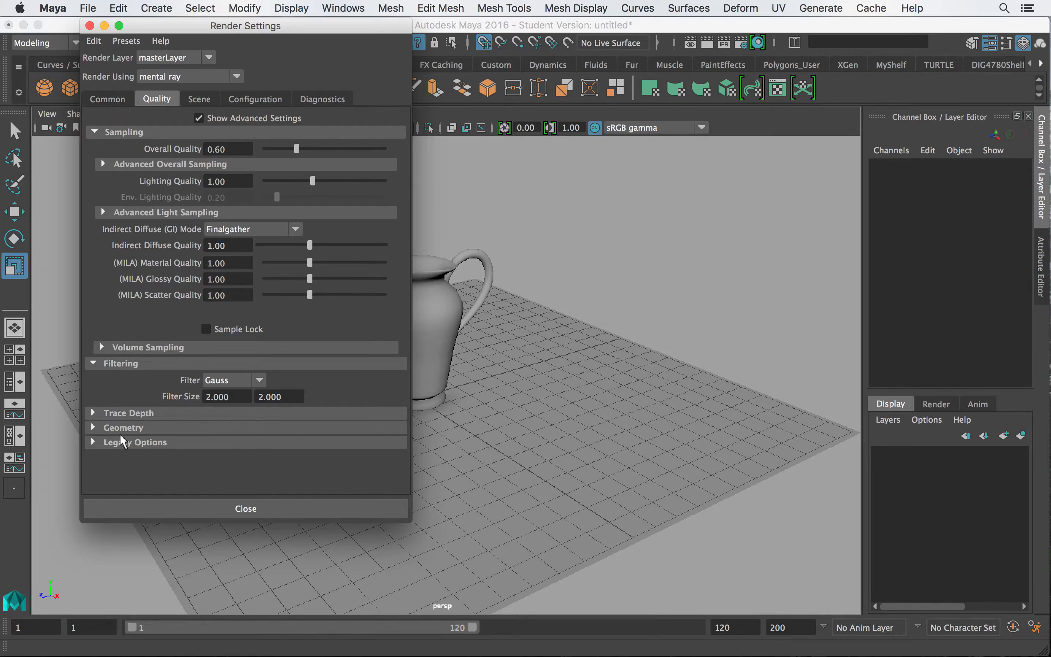
# - Examine the Global Illumination and Final Gathering settings in the Legacy Options of the quality settings
pyautogui.click(93, 443)
pyautogui.scroll(-10, 141, 435)
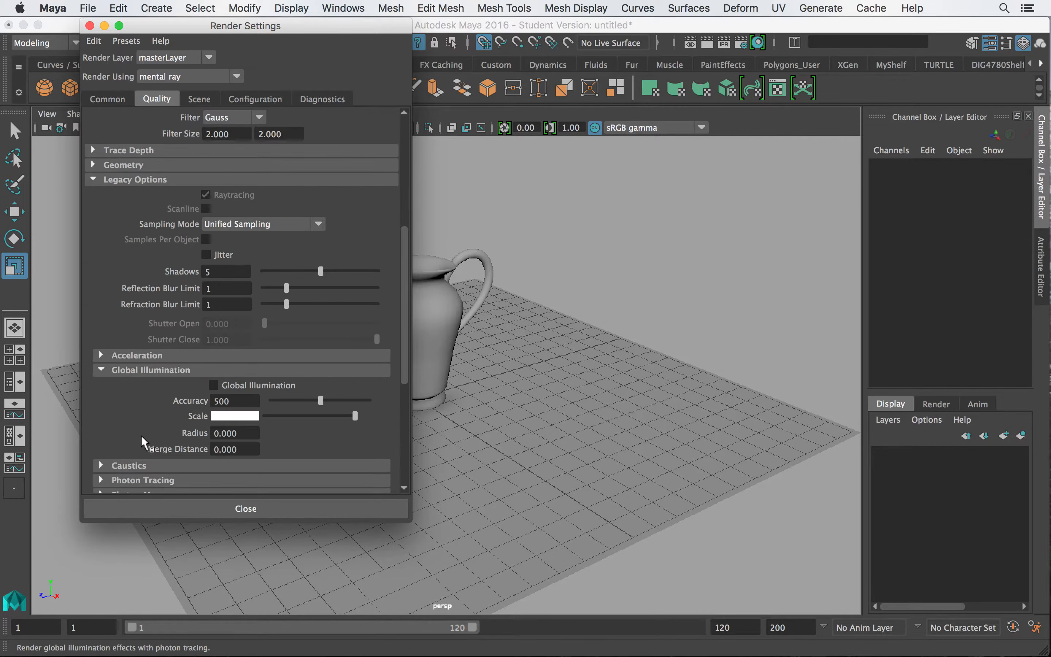
pyautogui.scroll(-4, 141, 435)
pyautogui.scroll(-5, 189, 434)
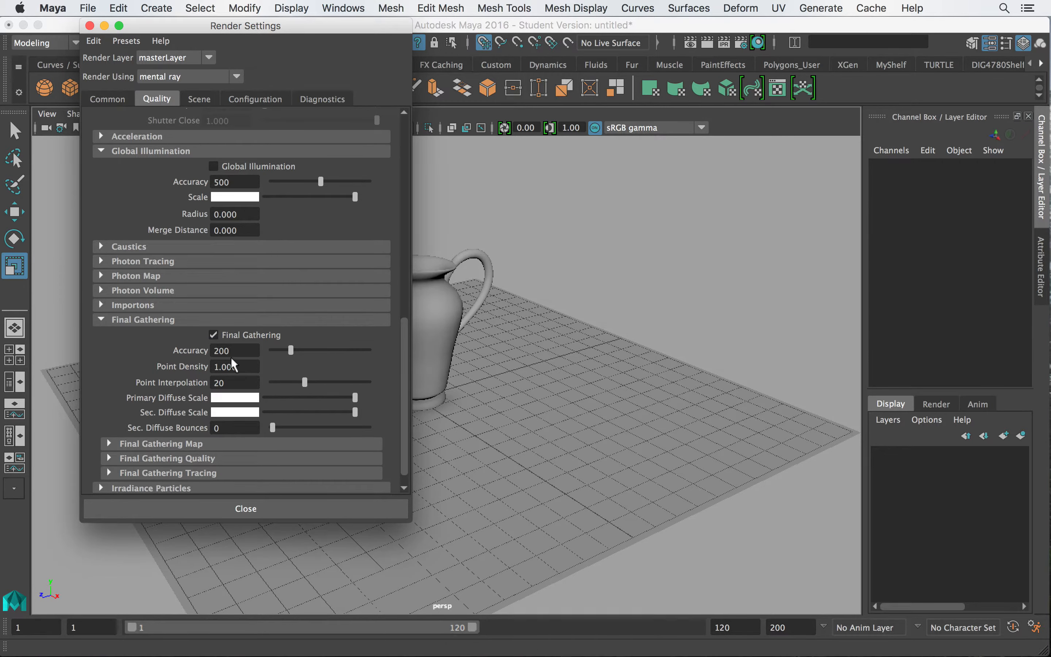
pyautogui.scroll(15, 235, 354)
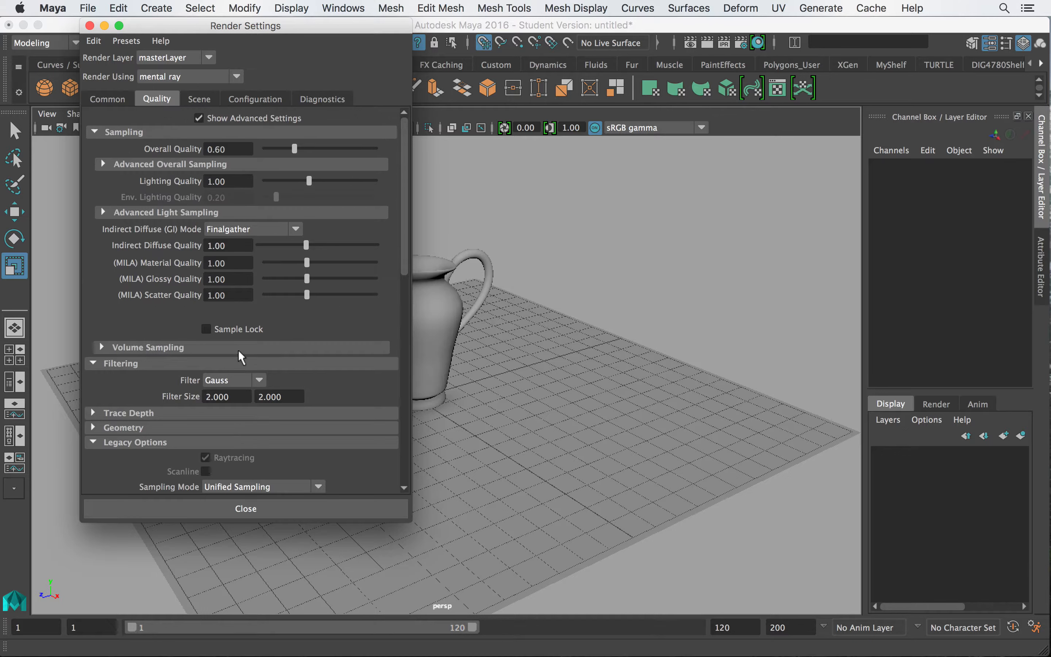
# - Create an Image Based Lighting environment for the scene in the mental ray scene settings
pyautogui.click(199, 100)
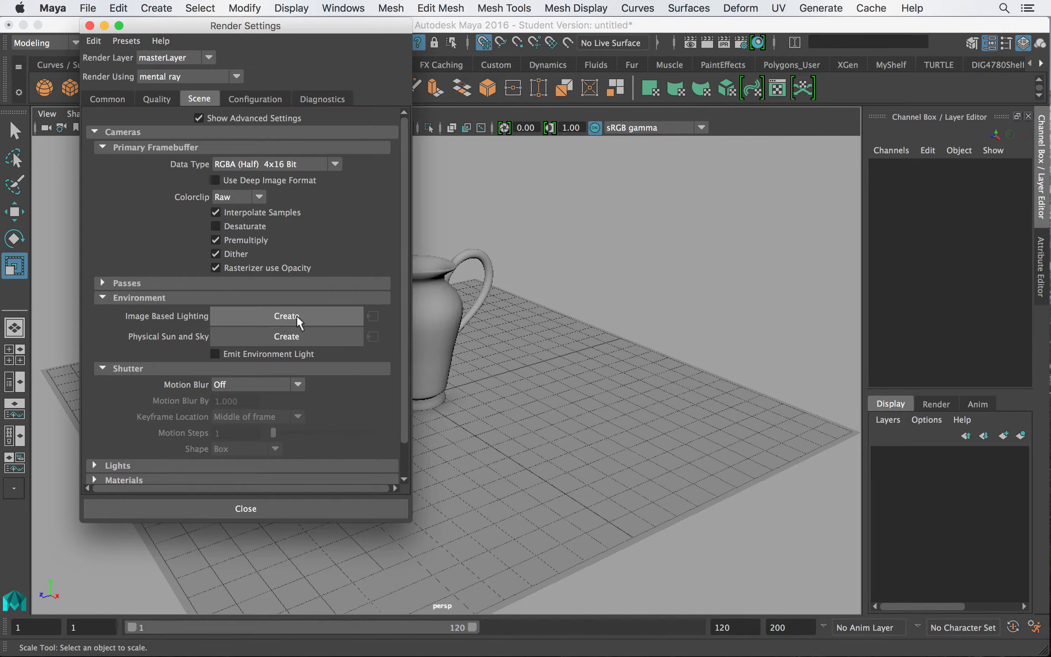
pyautogui.click(271, 319)
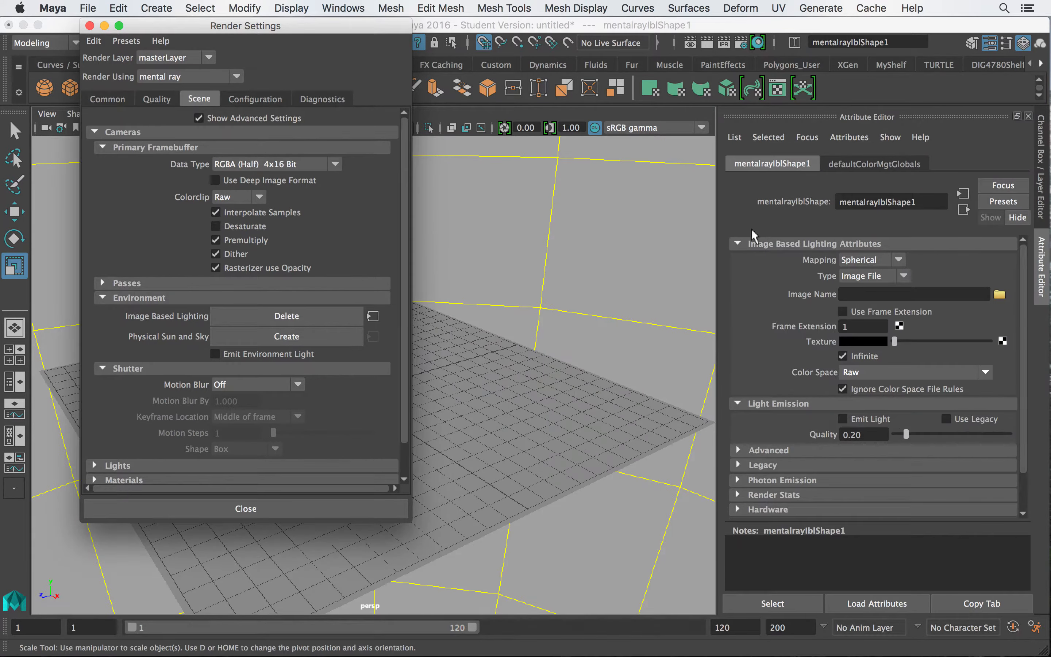
pyautogui.scroll(-10, 604, 236)
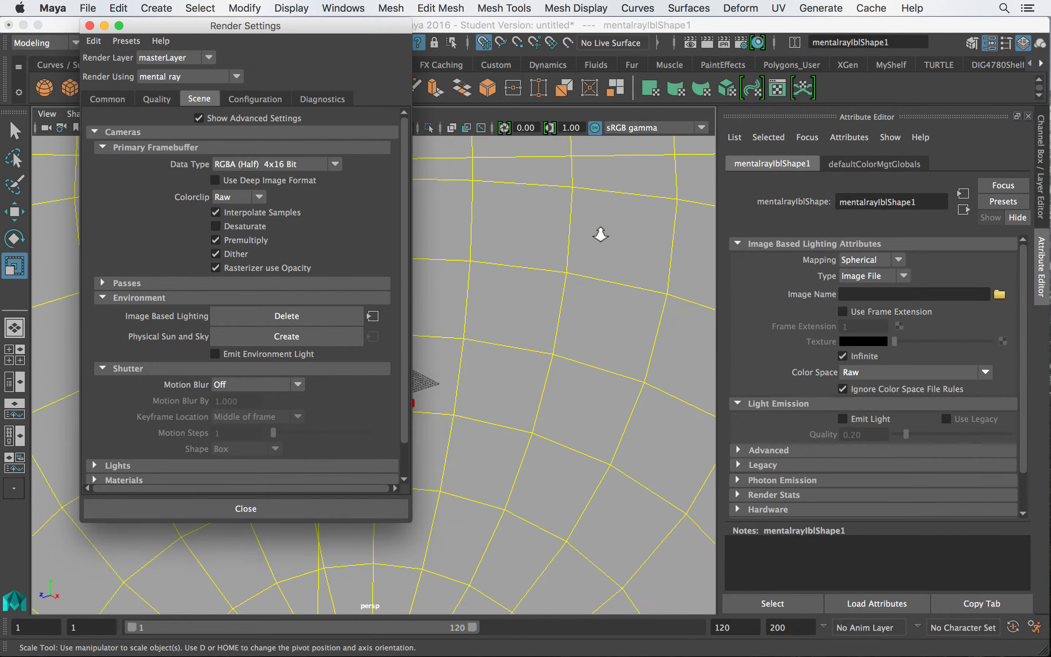
# - Close the render settings and view the image based lighting sphere around the pitcher and ground plane
pyautogui.scroll(3, 600, 235)
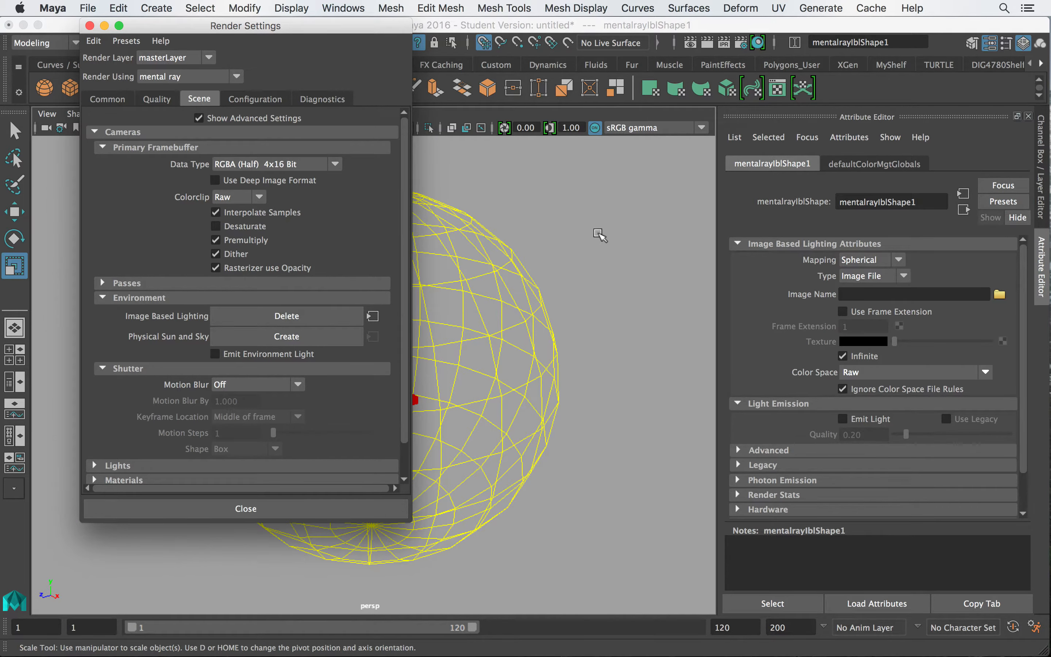
pyautogui.moveTo(289, 25); pyautogui.dragTo(334, 41)
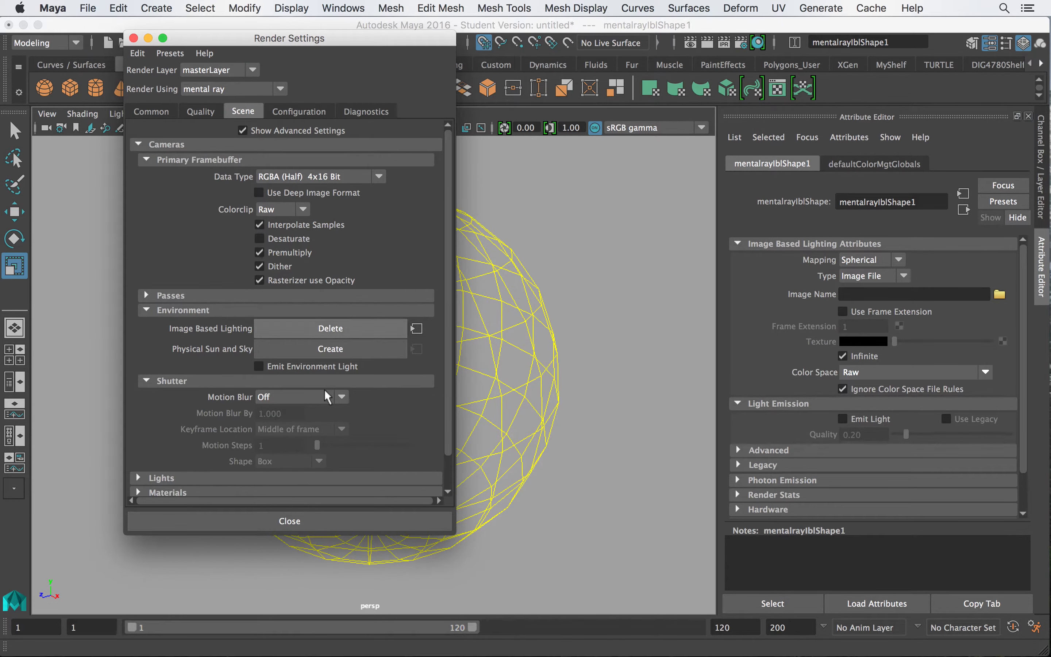
pyautogui.click(308, 523)
pyautogui.scroll(4, 456, 308)
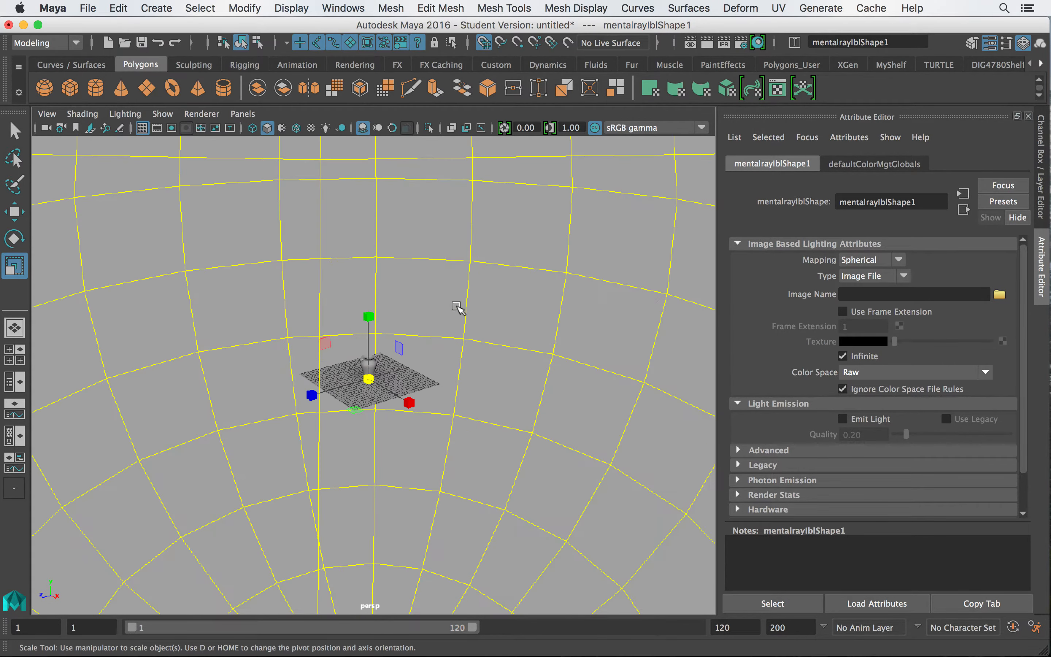
pyautogui.scroll(2, 458, 307)
pyautogui.scroll(-8, 461, 304)
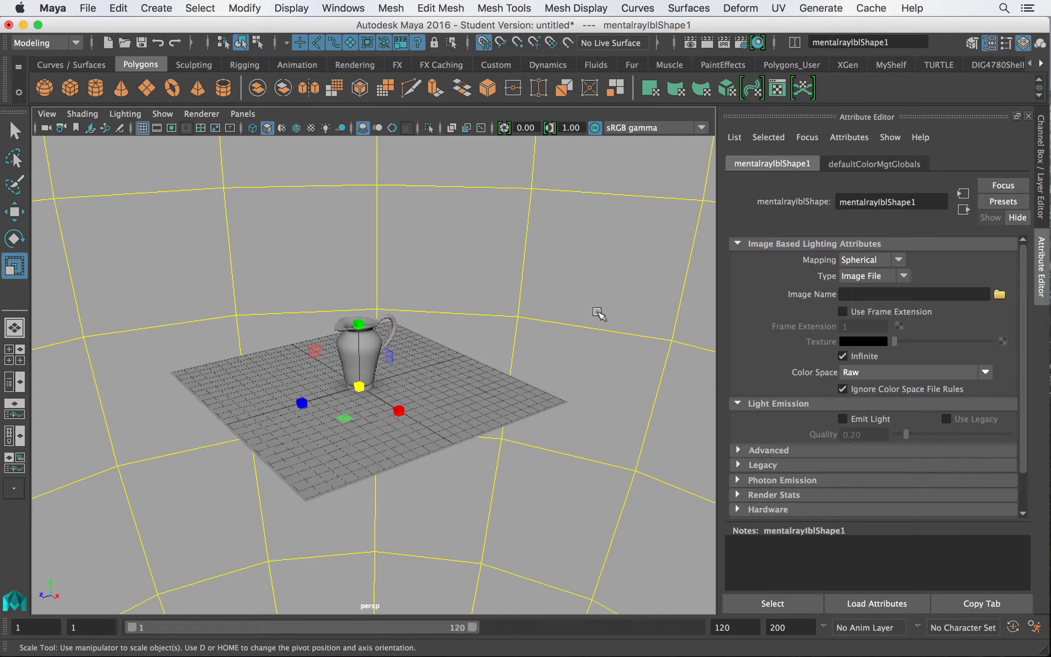
# - Select the image based lighting sphere surrounding the pitcher, with the pitcher framed close up
pyautogui.click(598, 312)
pyautogui.click(469, 403)
pyautogui.click(625, 319)
pyautogui.moveTo(478, 208); pyautogui.dragTo(574, 260)
pyautogui.scroll(8, 574, 273)
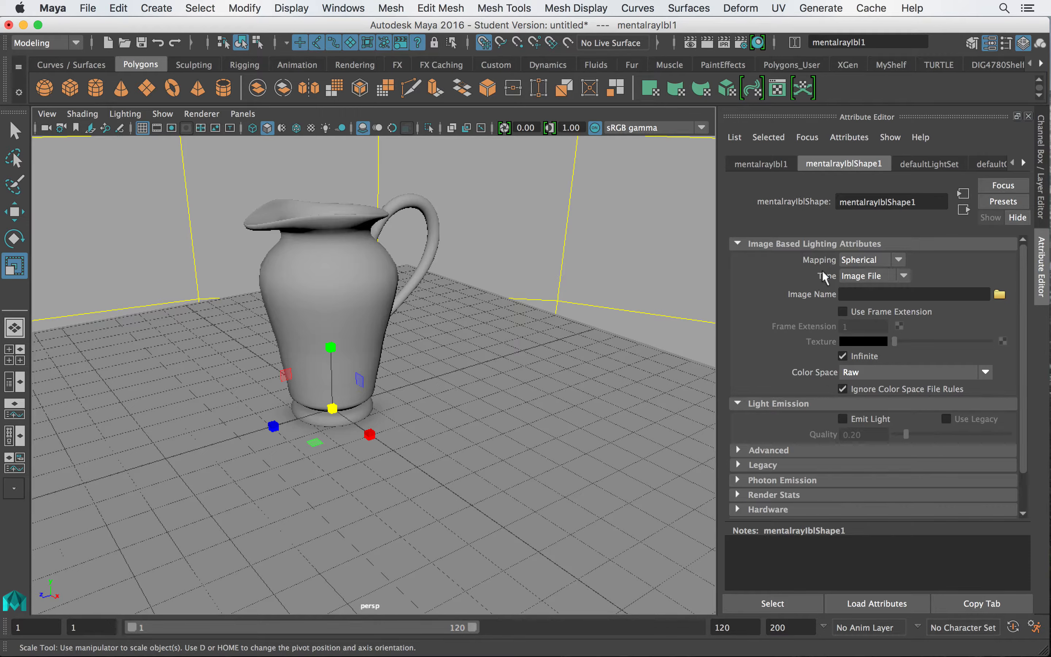
# - Set the image based lighting type to Texture and make its texture colour pure white
pyautogui.click(891, 281)
pyautogui.click(858, 307)
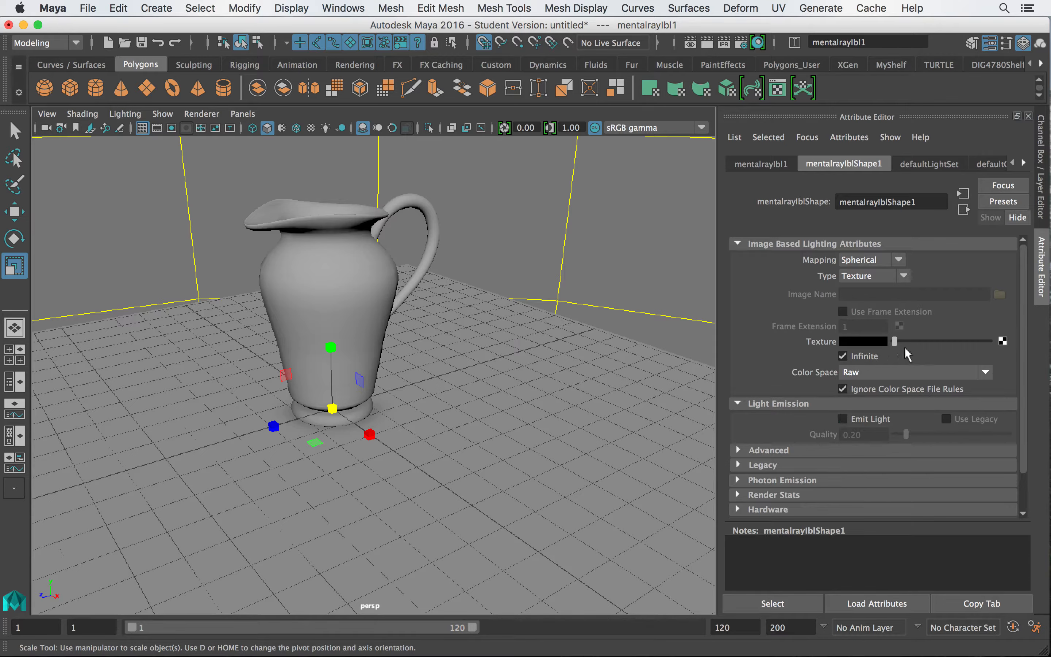
pyautogui.click(859, 343)
pyautogui.moveTo(514, 298); pyautogui.dragTo(485, 339)
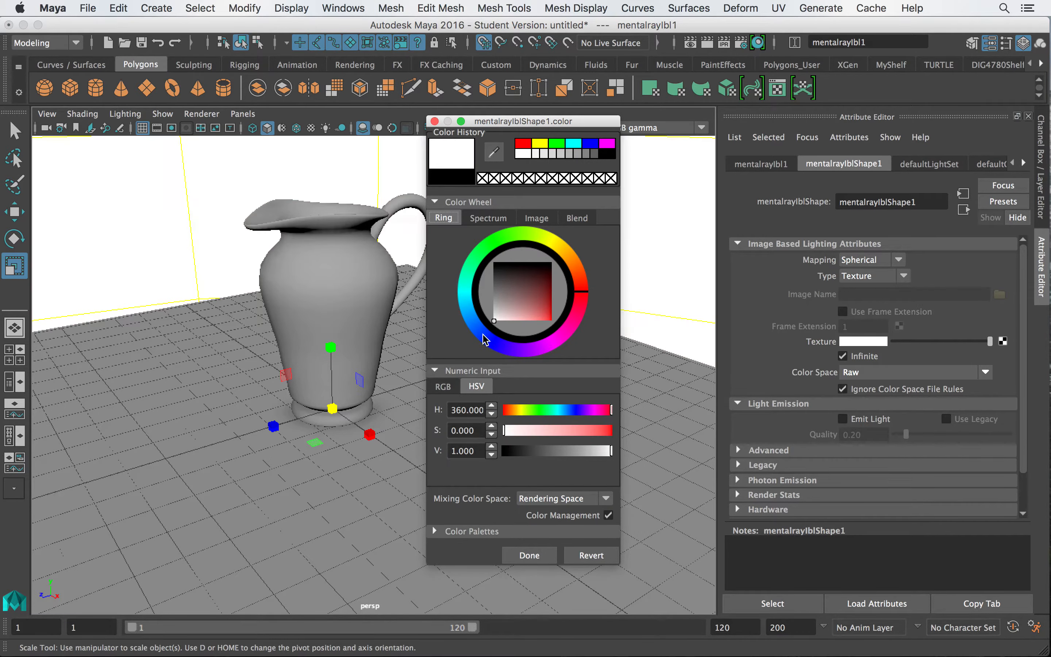
pyautogui.click(528, 556)
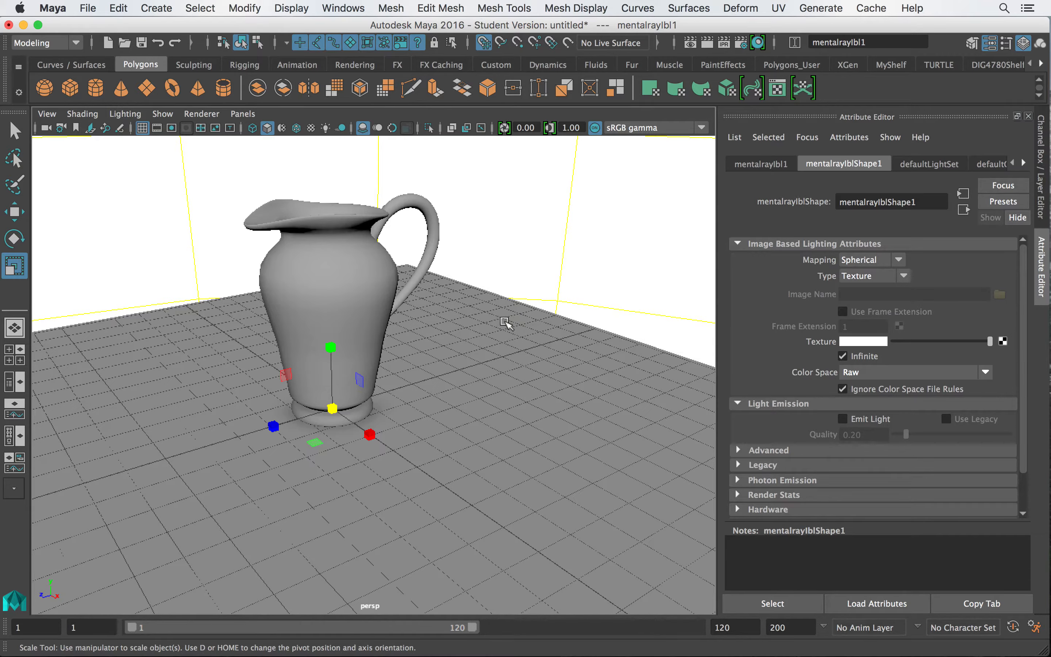
# - Show the 1920 x 1080 resolution gate in the perspective view and frame the pitcher inside it
pyautogui.keyDown('alt'); pyautogui.moveTo(461, 321); pyautogui.dragTo(488, 301); pyautogui.keyUp('alt')
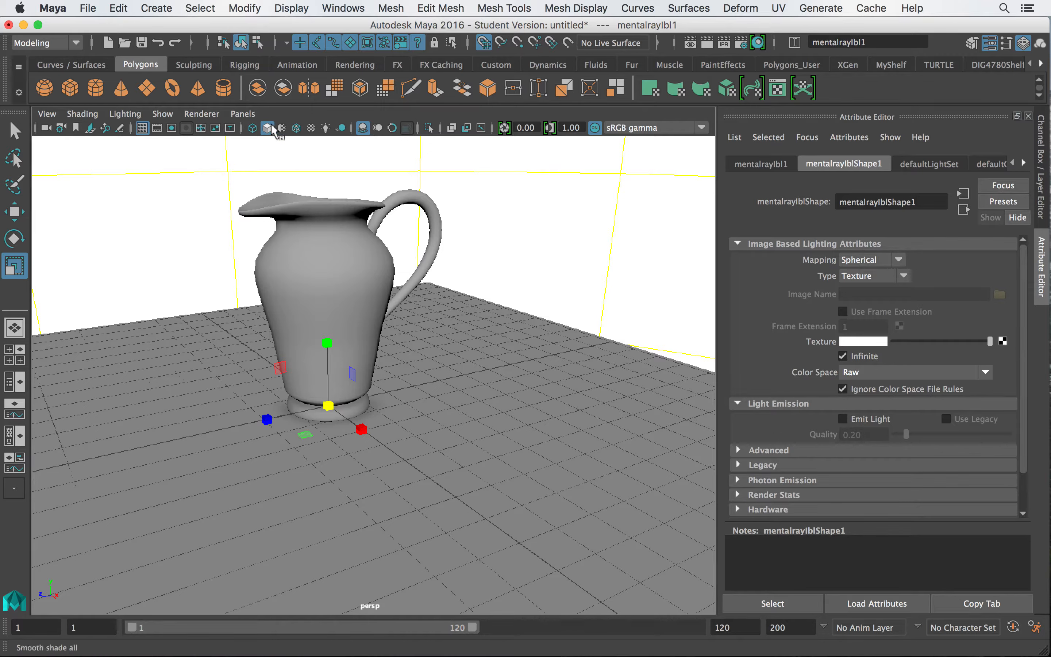
pyautogui.click(171, 127)
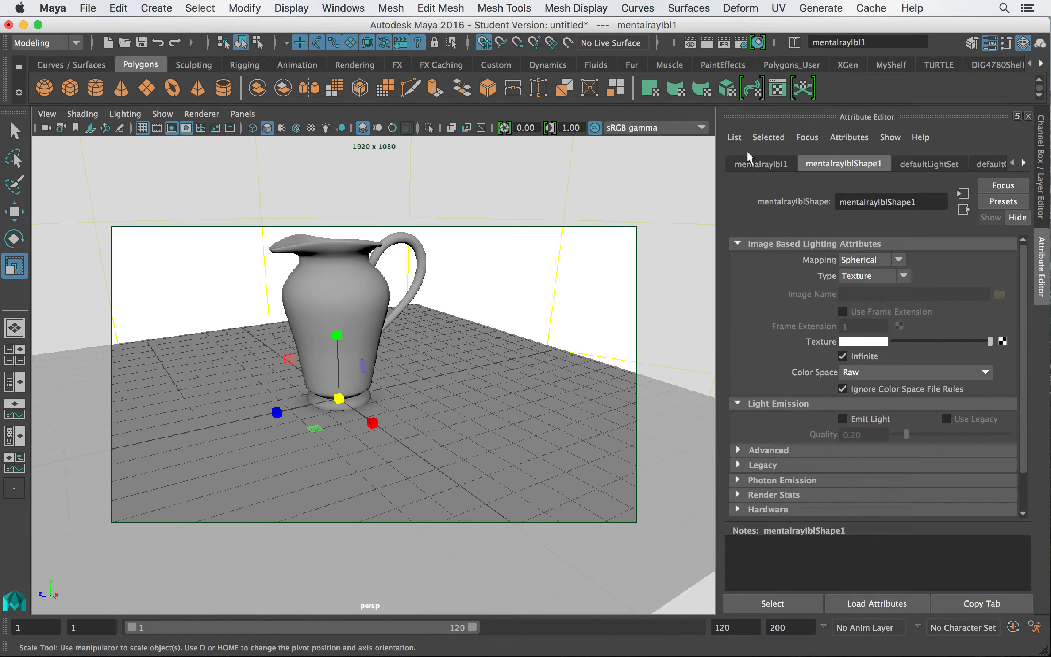
pyautogui.keyDown('alt'); pyautogui.moveTo(372, 365); pyautogui.dragTo(387, 416); pyautogui.keyUp('alt')
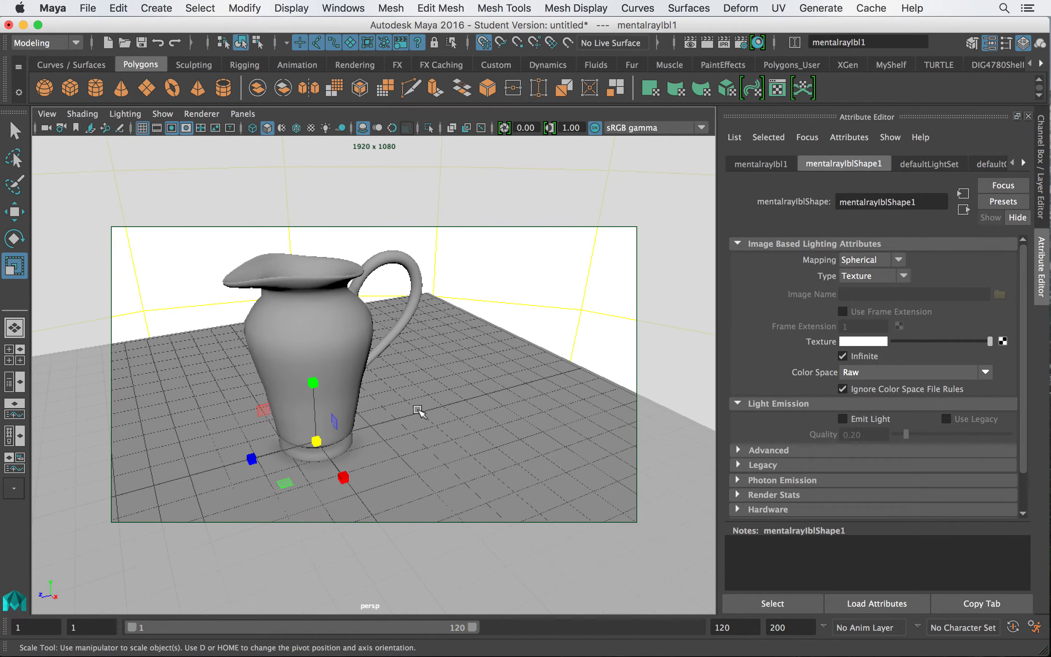
# - Scale the ground plane up uniformly so it fills the background of the render frame
pyautogui.click(420, 438)
pyautogui.moveTo(317, 441); pyautogui.dragTo(631, 459)
pyautogui.keyDown('alt'); pyautogui.moveTo(521, 398); pyautogui.dragTo(559, 396); pyautogui.keyUp('alt')
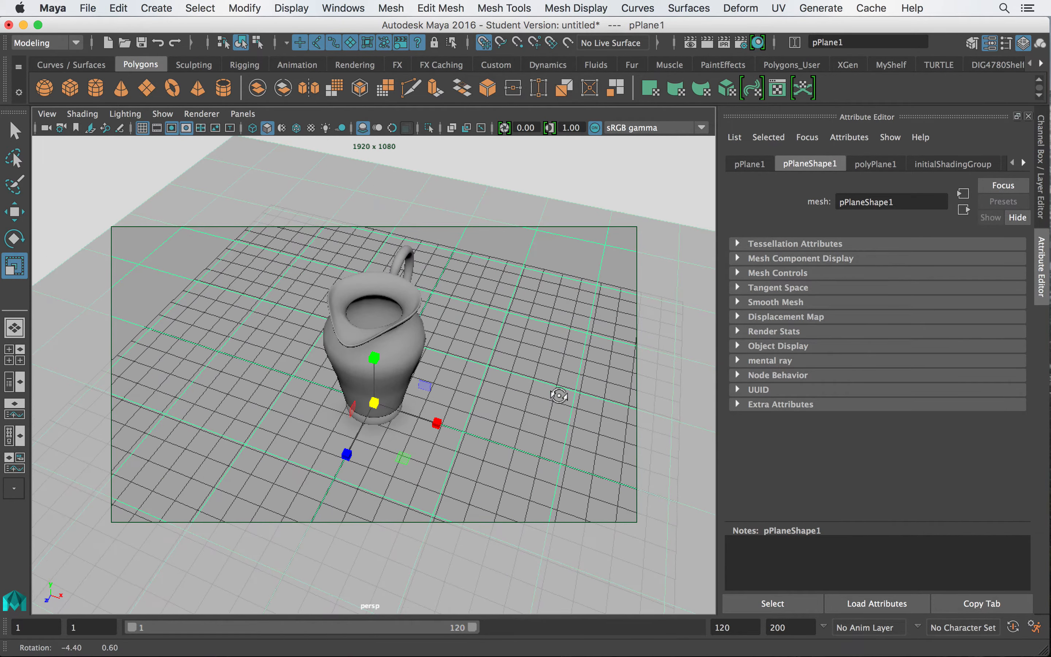
# - Rotate the pitcher about -35 degrees around its vertical axis, deselect it and recompose the frame
pyautogui.click(416, 375)
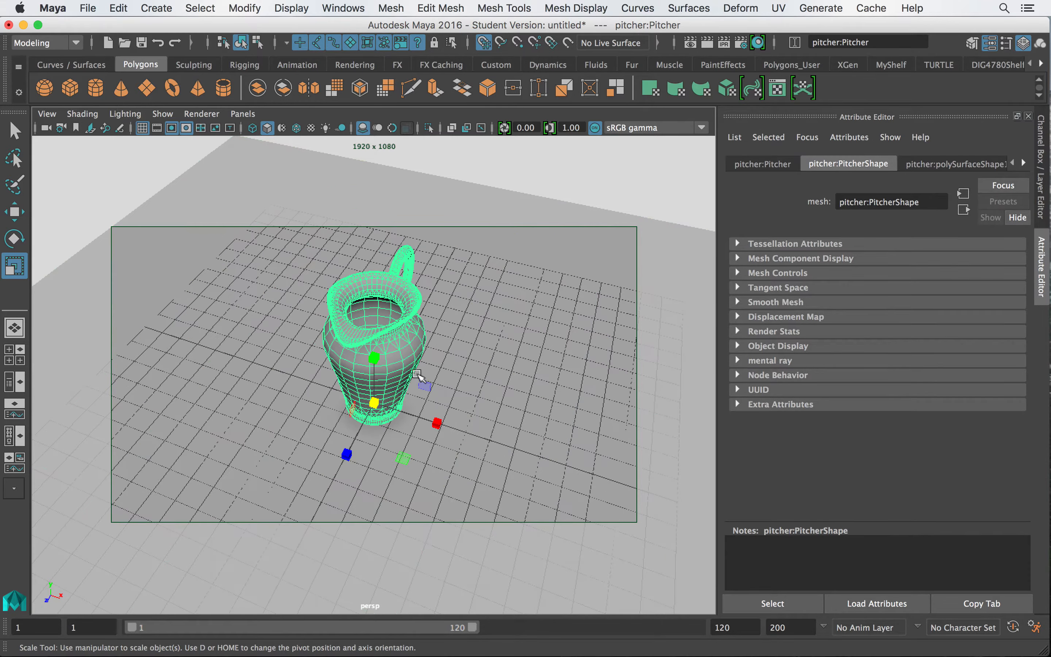
pyautogui.press('e')
pyautogui.moveTo(411, 455); pyautogui.dragTo(376, 454)
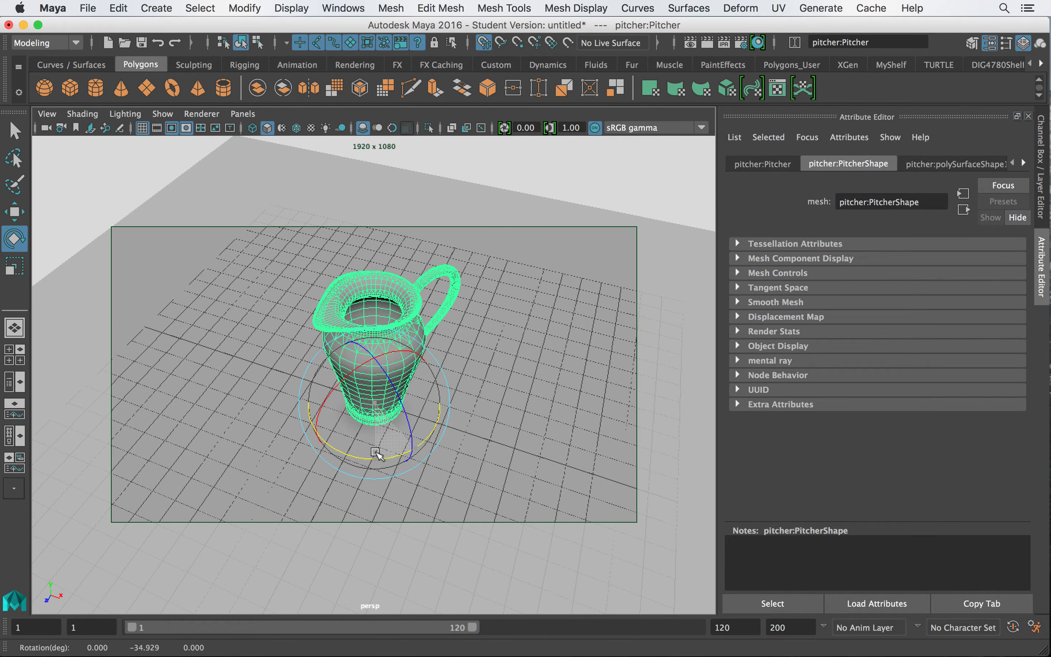
pyautogui.click(587, 256)
pyautogui.moveTo(543, 354)
pyautogui.keyDown('alt'); pyautogui.mouseDown(button='middle')
pyautogui.moveTo(524, 352)
pyautogui.moveTo(481, 282)
pyautogui.moveTo(495, 323)
pyautogui.moveTo(547, 347)
pyautogui.moveTo(516, 340)
pyautogui.moveTo(528, 356)
pyautogui.mouseUp(button='middle'); pyautogui.keyUp('alt')
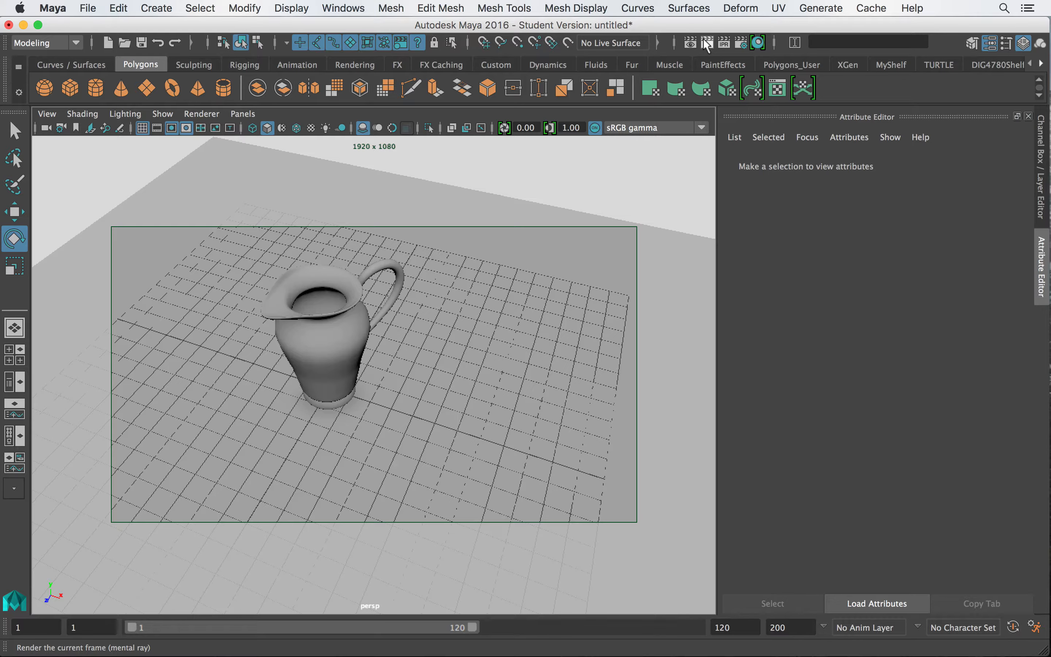
# - Examine the renderer choice, file options, view transforms and display channels of the Render View, leaving mental ray and sRGB gamma chosen
pyautogui.click(691, 44)
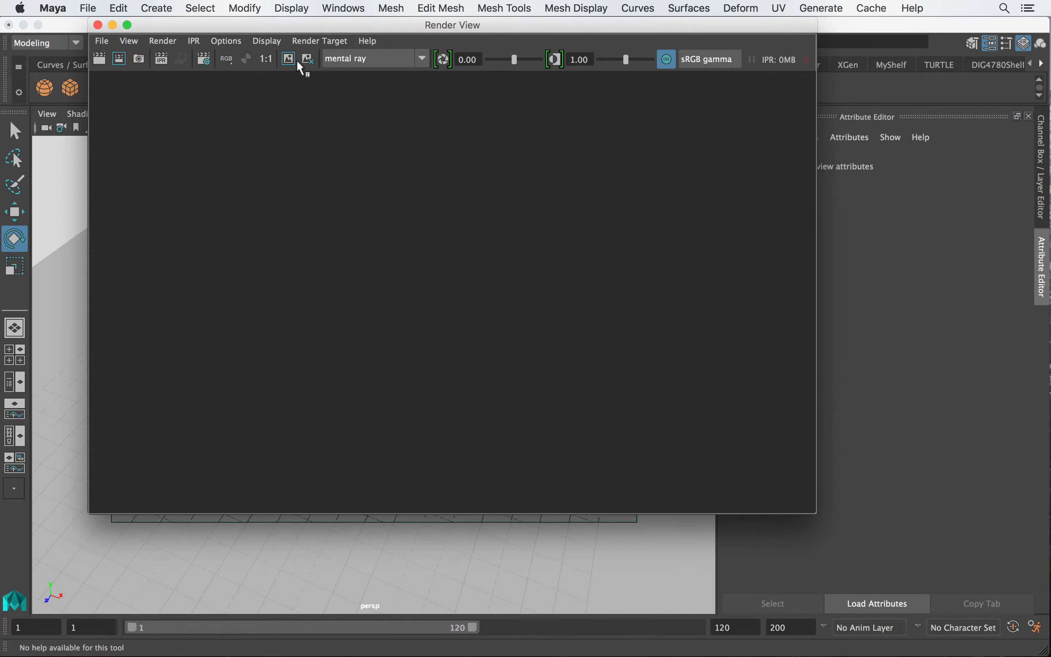
pyautogui.click(354, 59)
pyautogui.click(360, 119)
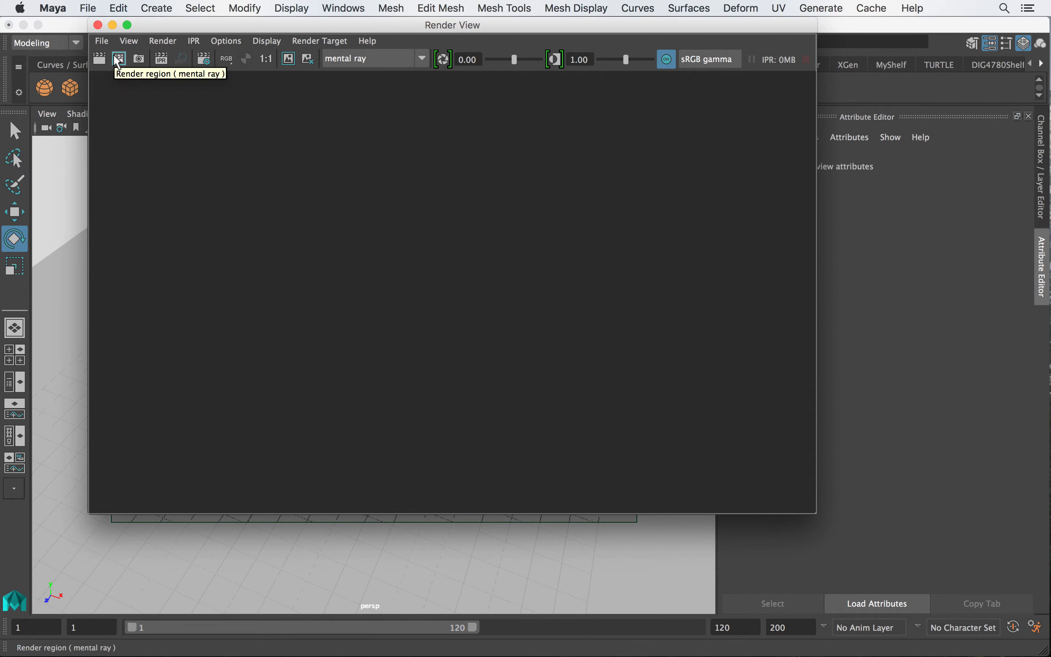
pyautogui.click(101, 41)
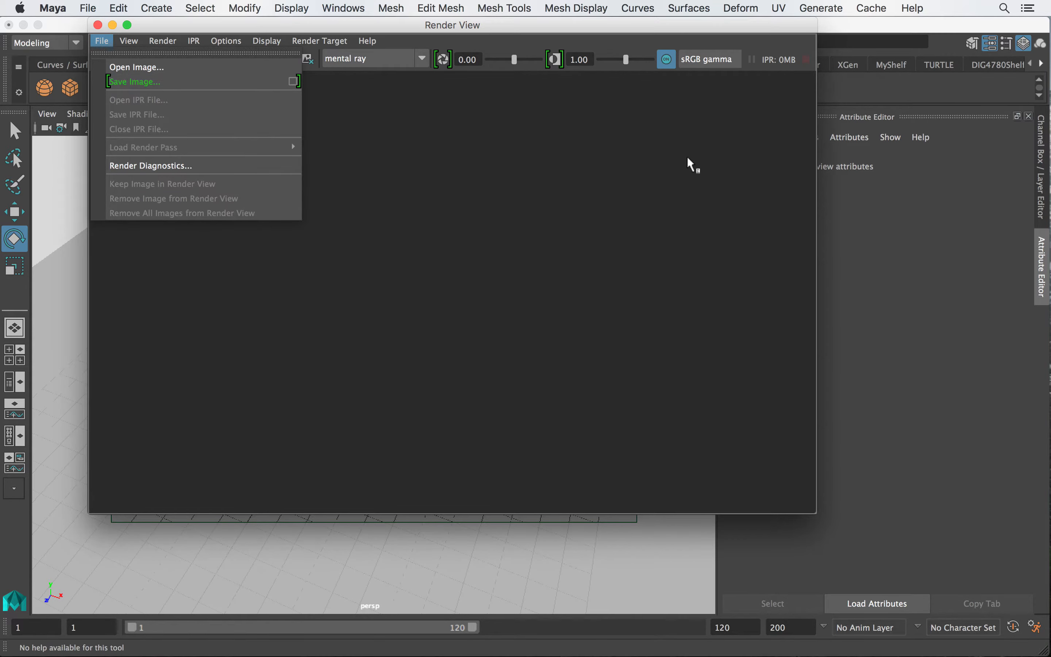
pyautogui.click(643, 143)
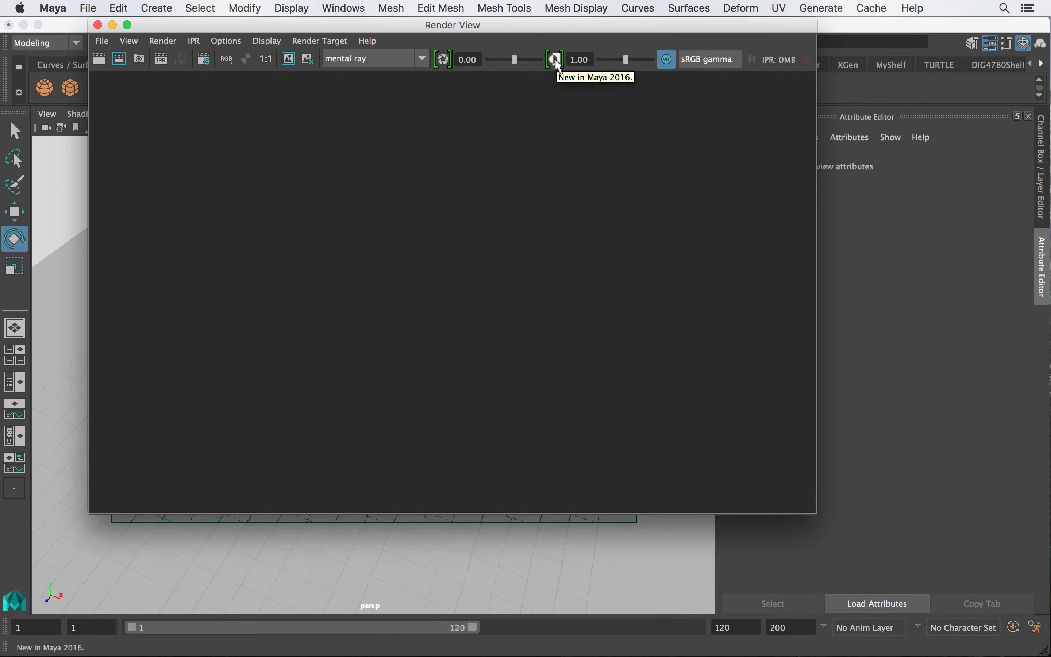
pyautogui.moveTo(576, 61)
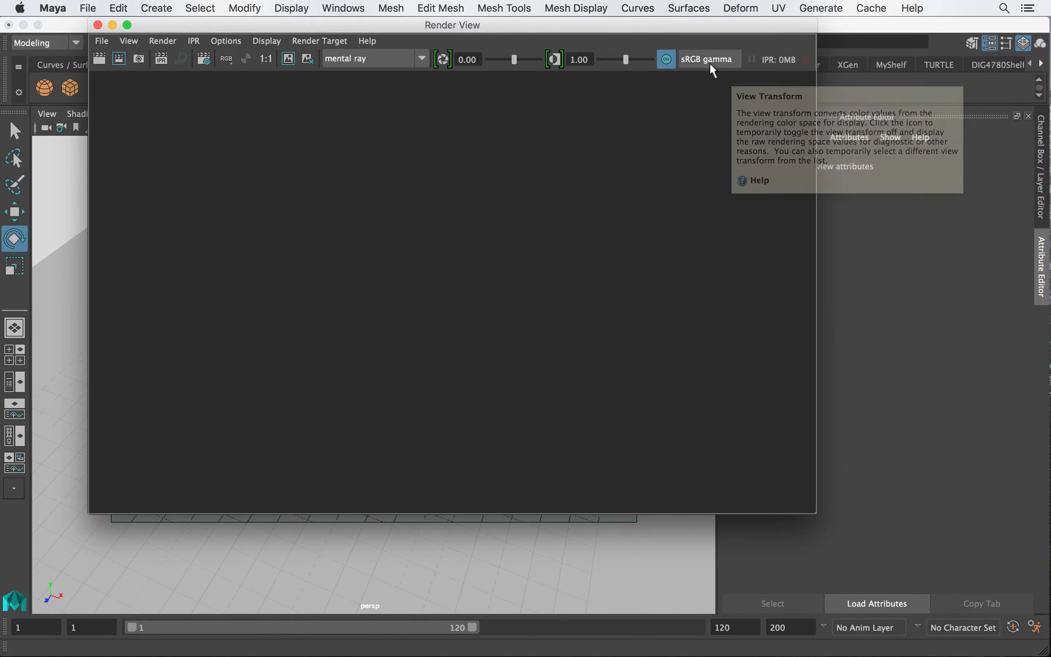
pyautogui.click(734, 61)
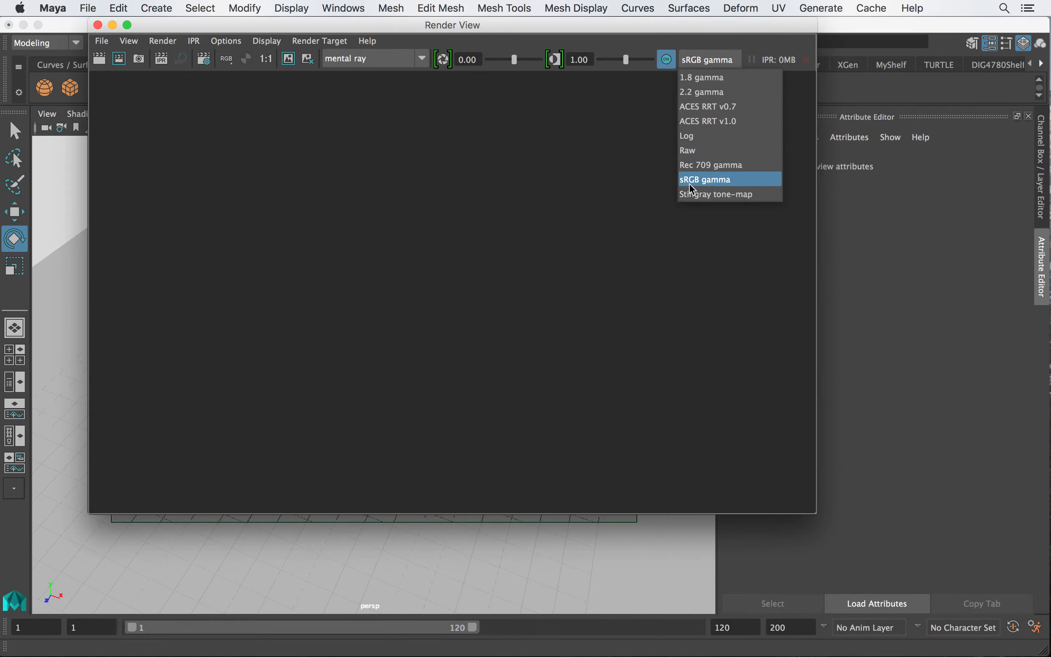
pyautogui.click(711, 179)
pyautogui.click(263, 41)
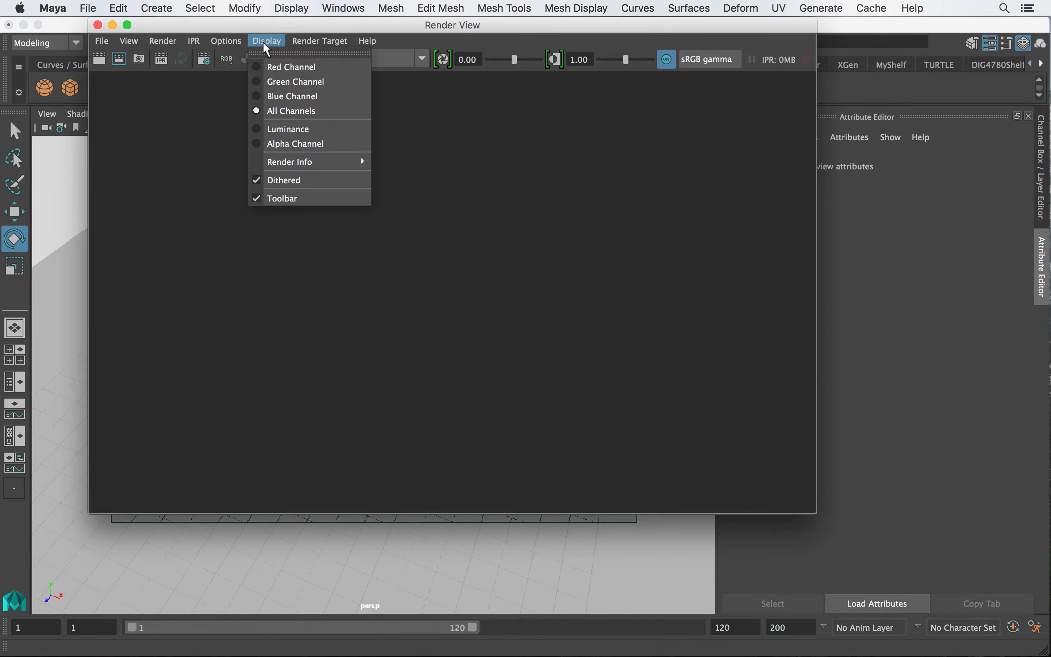
pyautogui.click(263, 41)
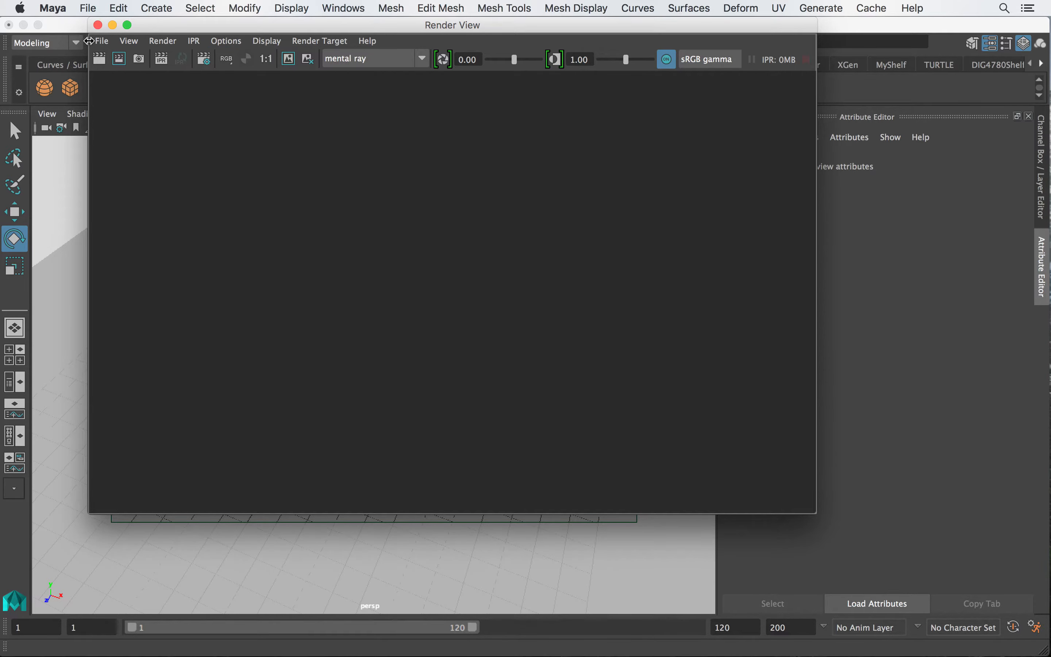
pyautogui.click(98, 26)
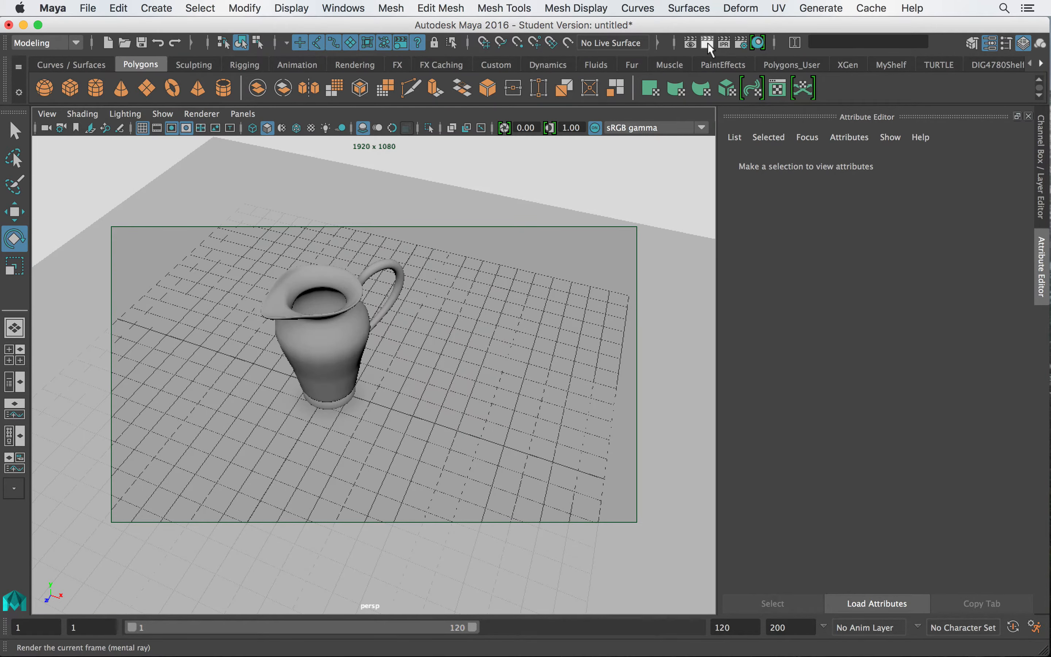
# - Render the current frame with mental ray, inspect the image at actual size and close the render
pyautogui.click(707, 43)
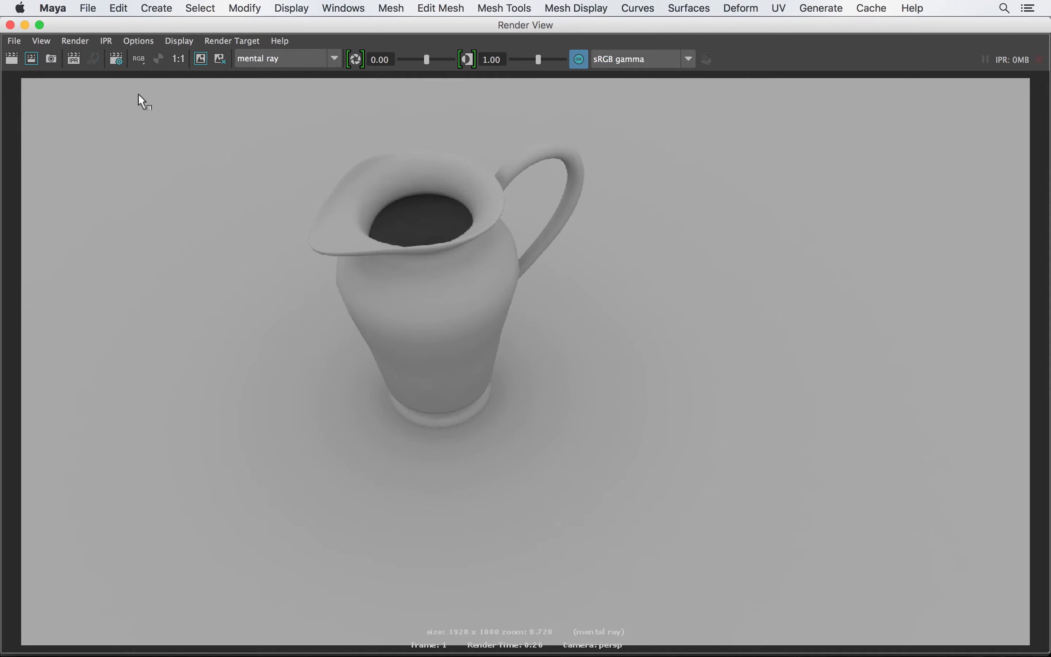
pyautogui.click(178, 60)
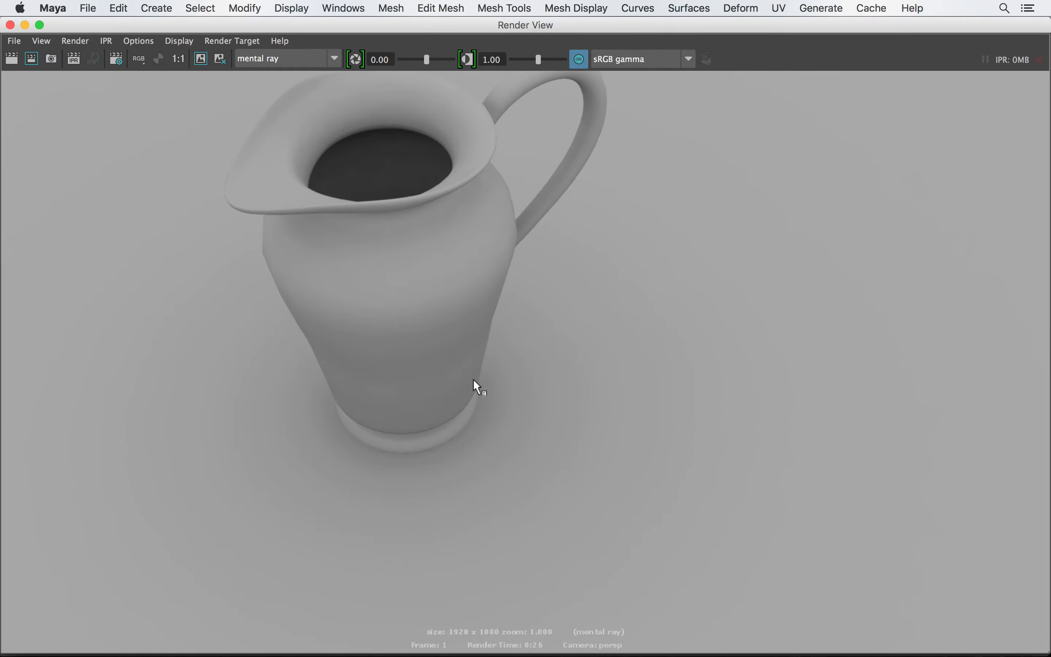
pyautogui.click(10, 24)
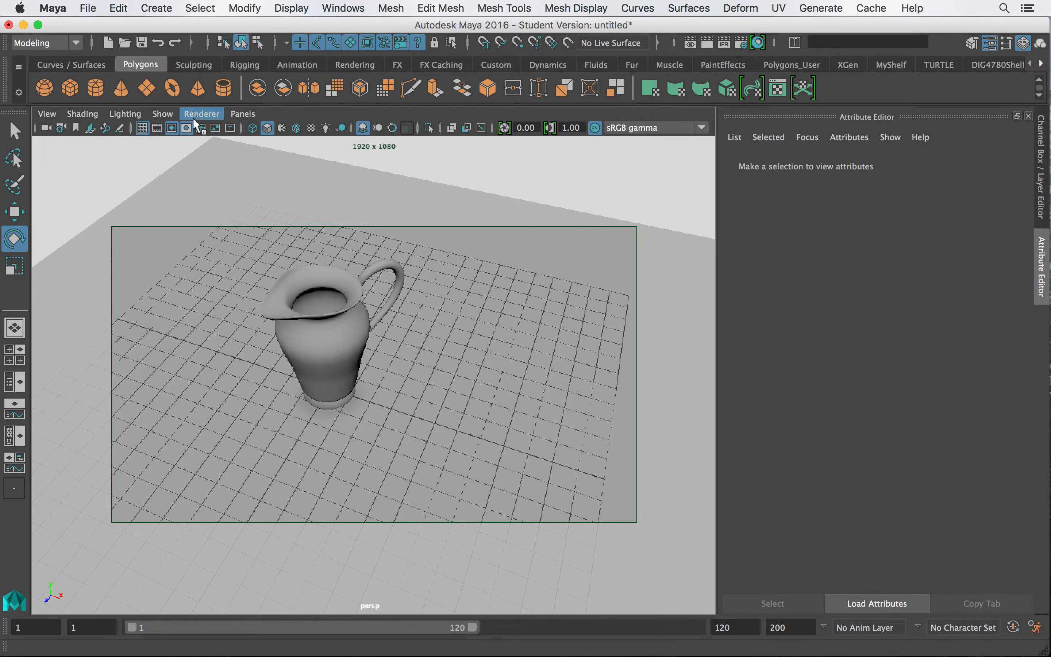
# - Darken the image based lighting sphere's texture colour to light grey and turn on Emit Light
pyautogui.click(441, 236)
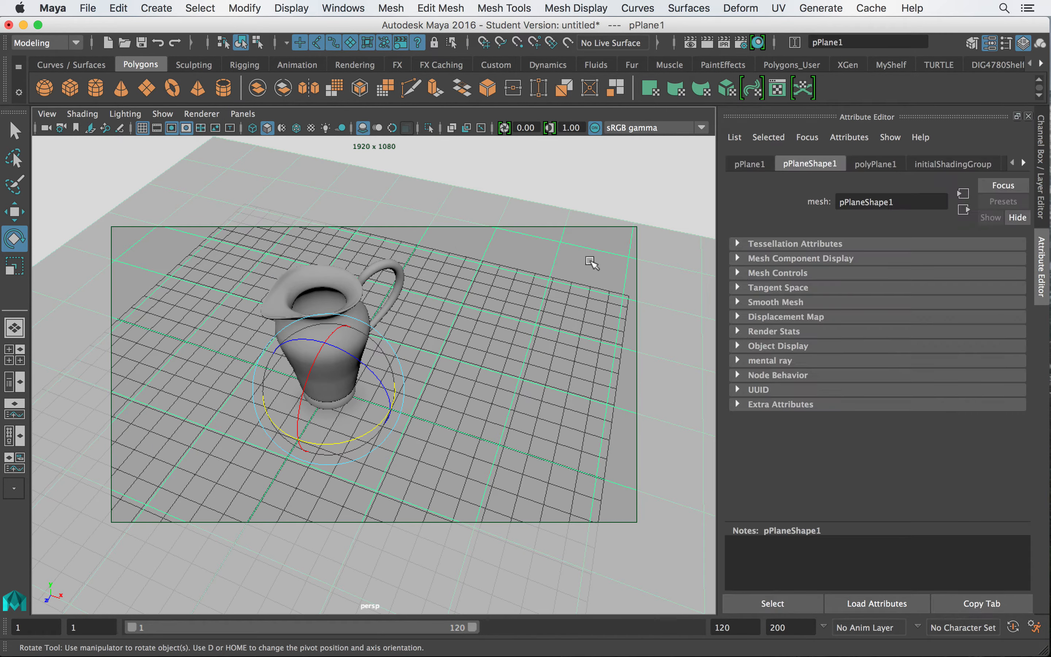
pyautogui.click(644, 187)
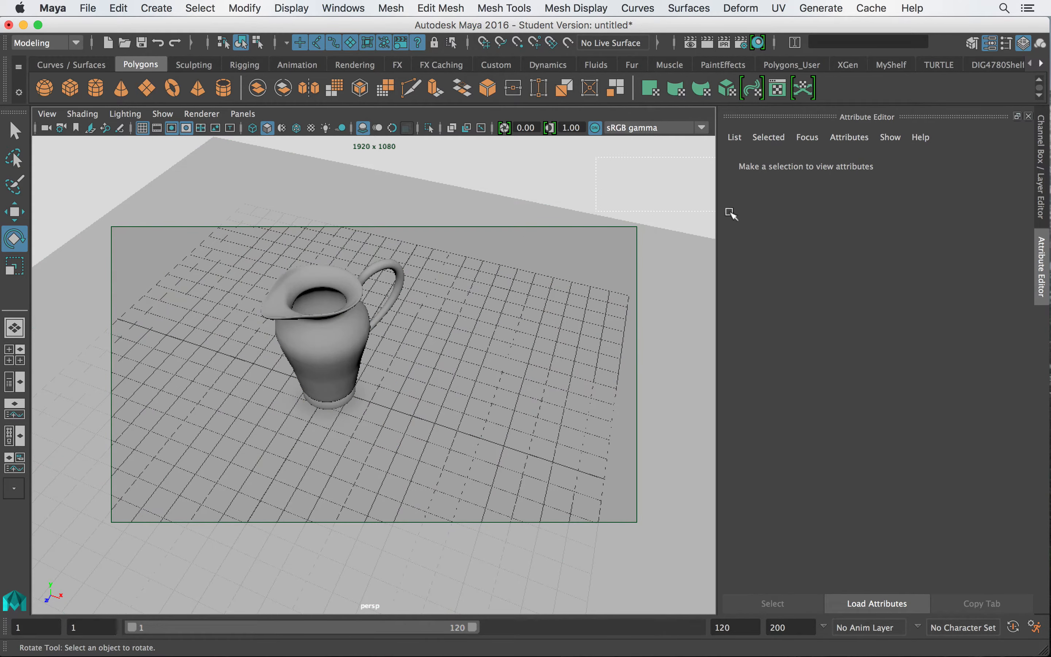
pyautogui.click(694, 206)
pyautogui.moveTo(990, 341); pyautogui.dragTo(928, 348)
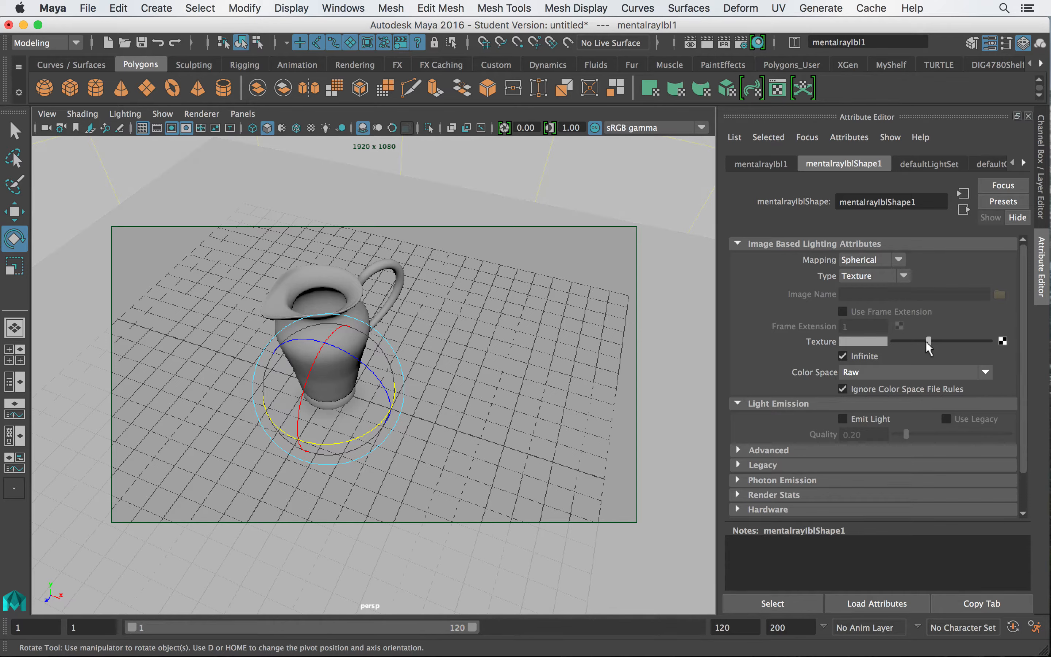
pyautogui.click(847, 418)
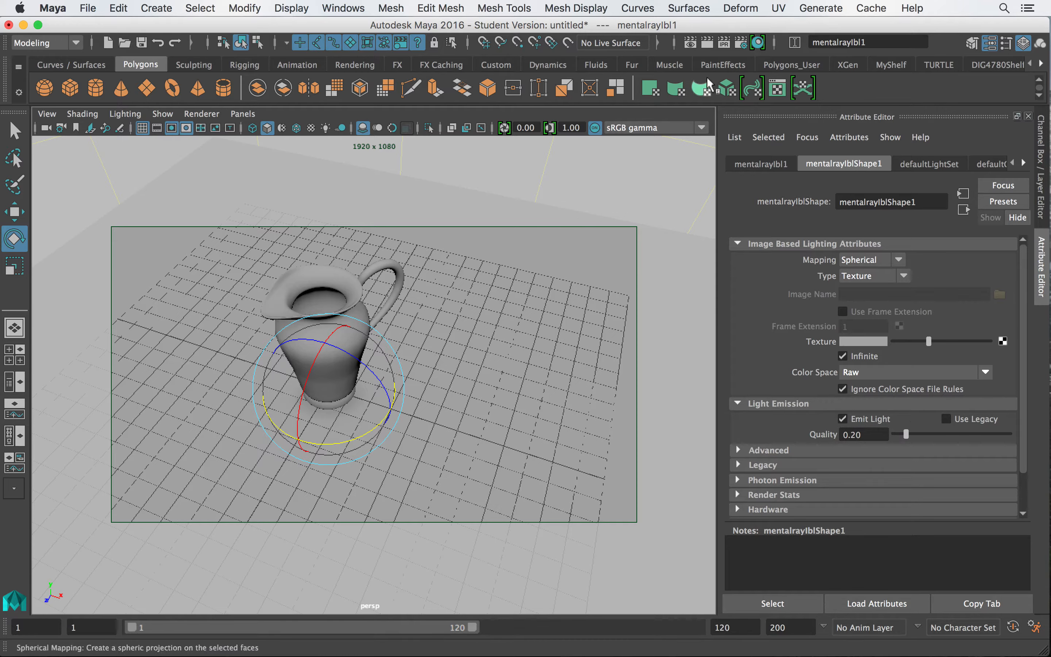
pyautogui.click(942, 342)
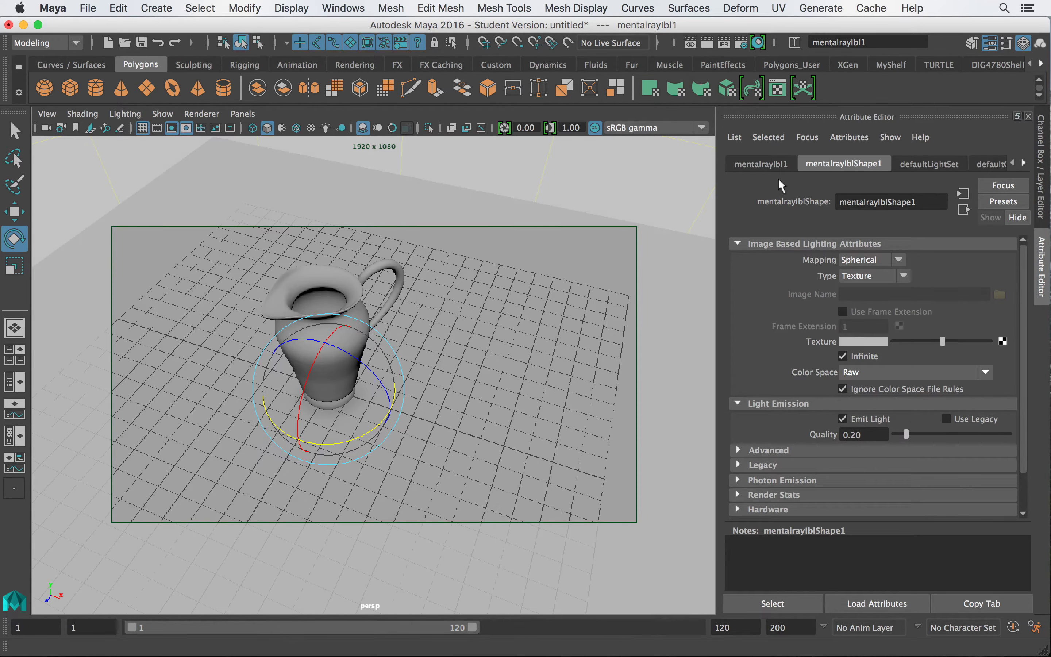
# - Render the frame again with the light-emitting environment, close the render and turn off Emit Light
pyautogui.click(707, 43)
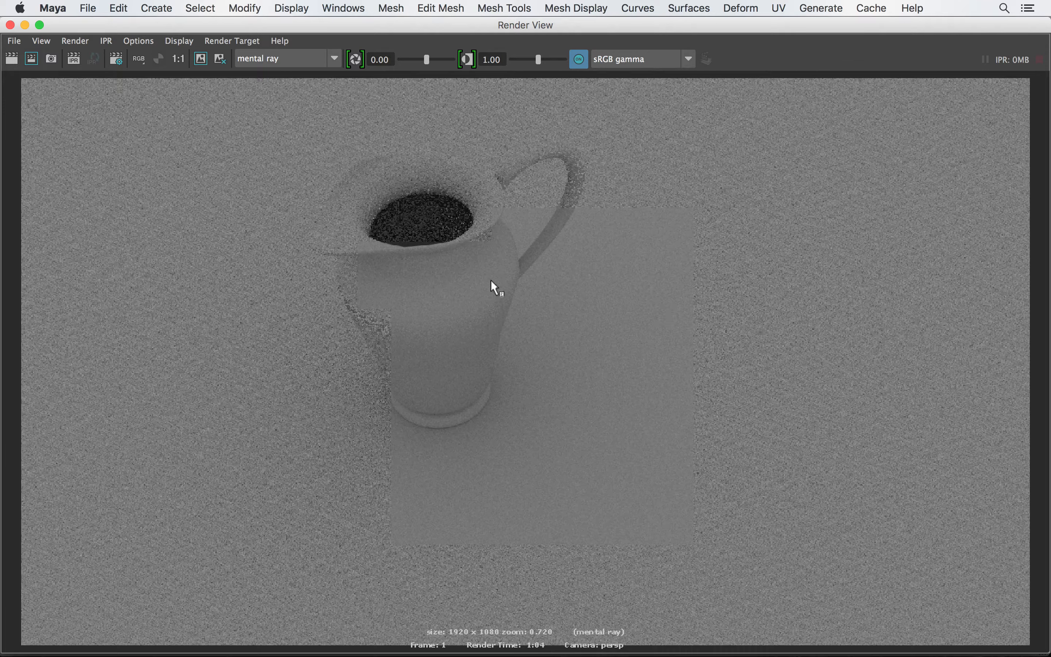
pyautogui.click(10, 25)
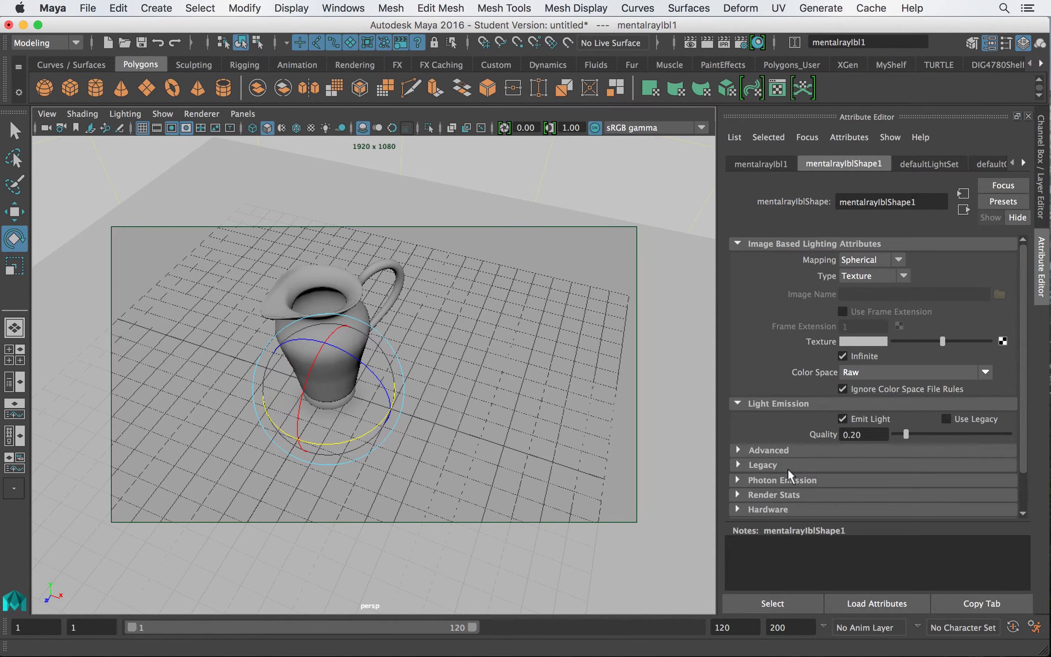
pyautogui.click(843, 419)
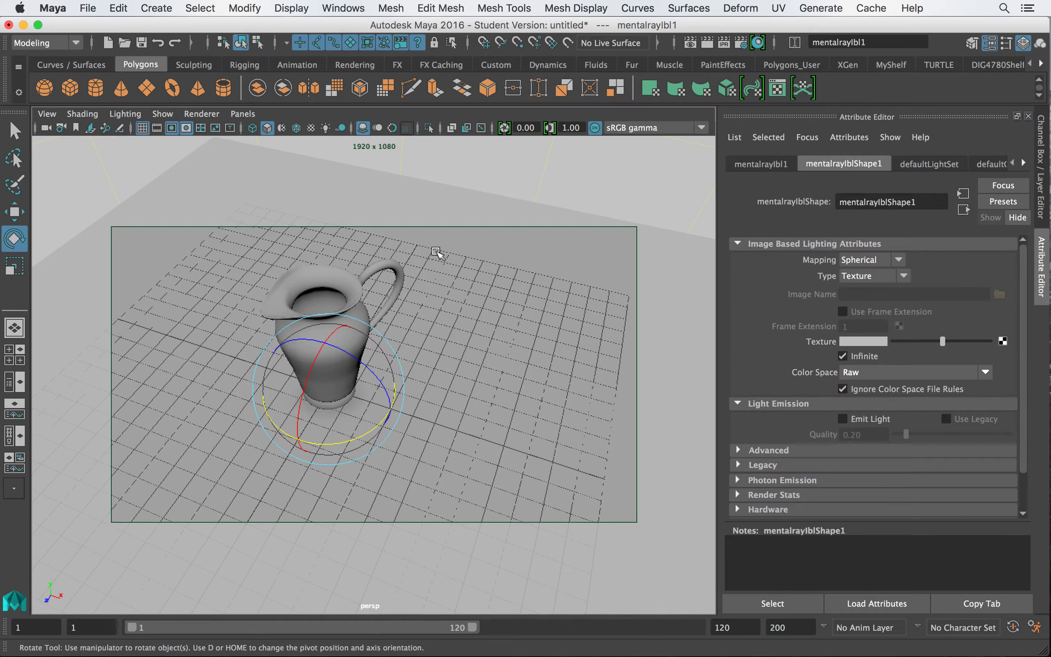
# - Create a point light and light the viewport with all scene lights
pyautogui.click(245, 8)
pyautogui.moveTo(294, 5)
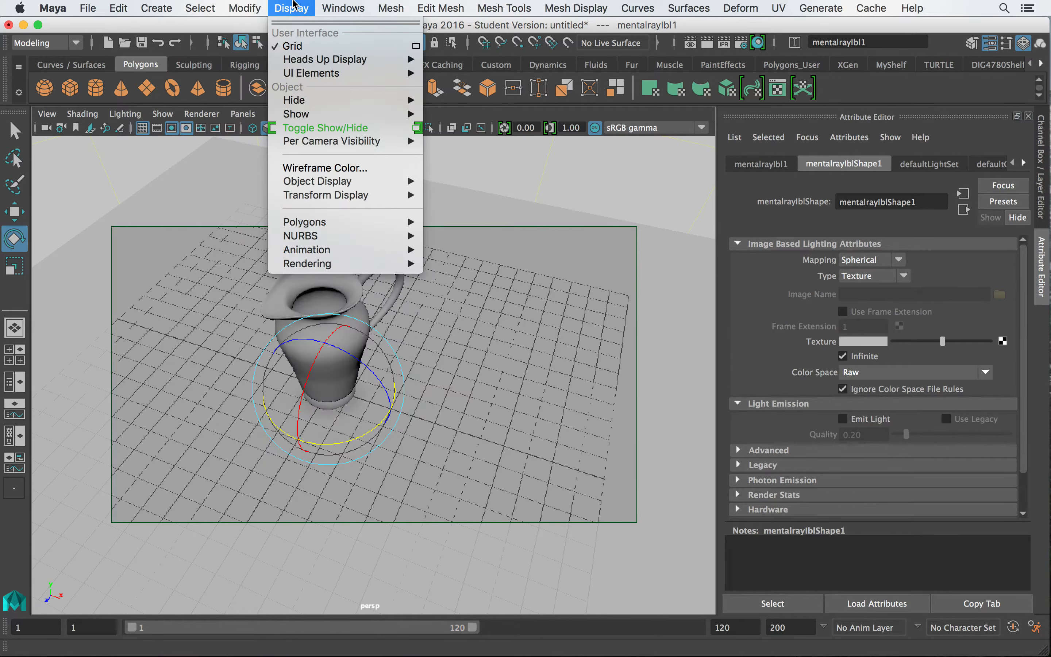
pyautogui.moveTo(156, 8)
pyautogui.moveTo(293, 93)
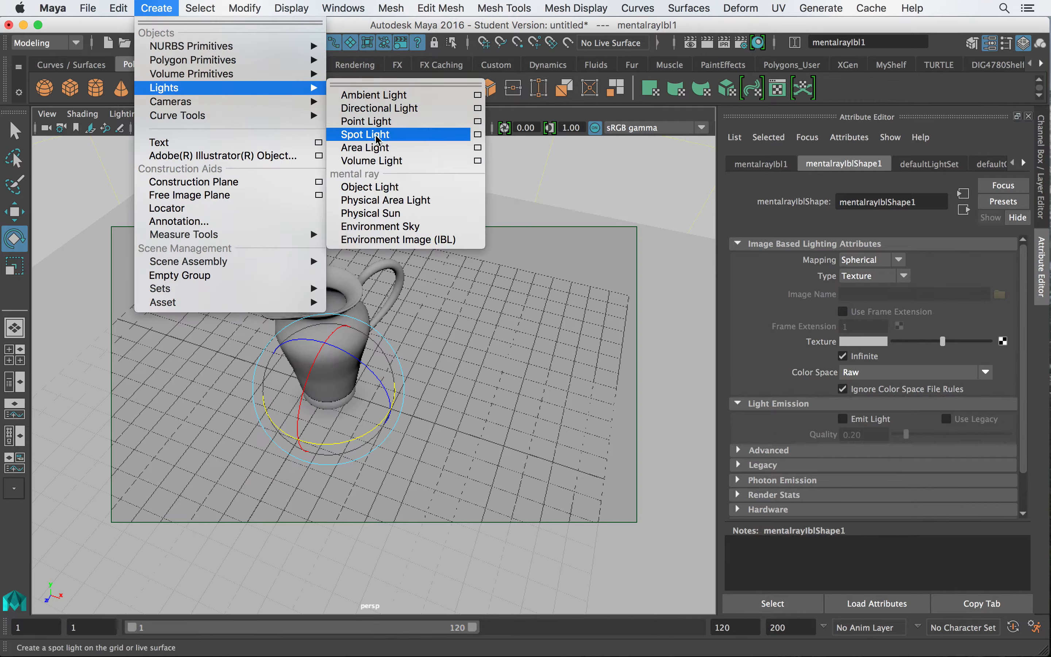
pyautogui.click(369, 121)
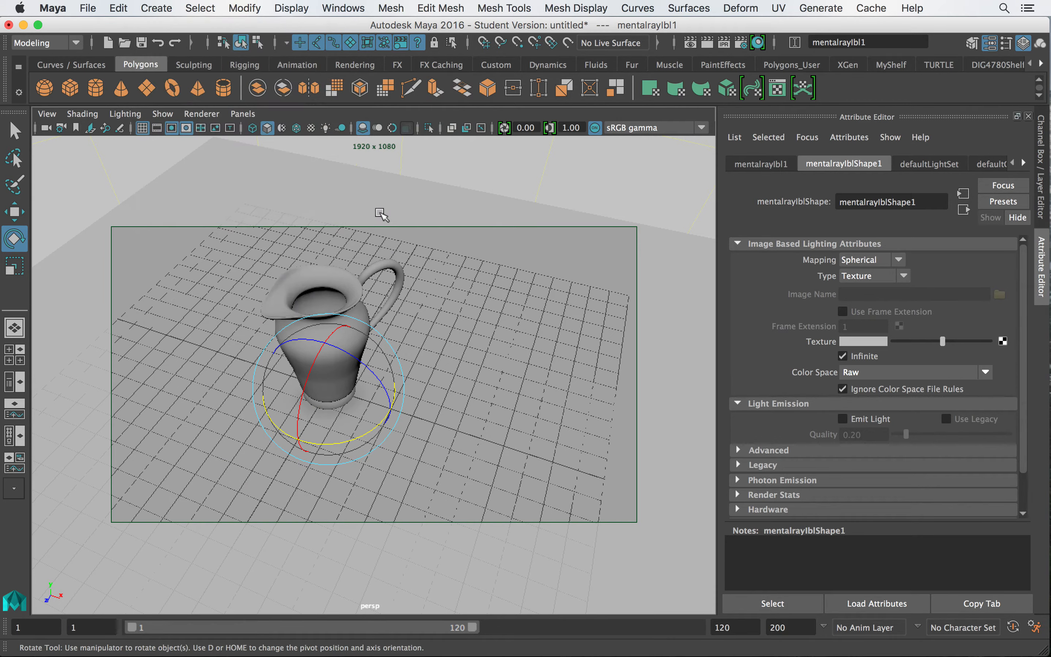
pyautogui.press('7')
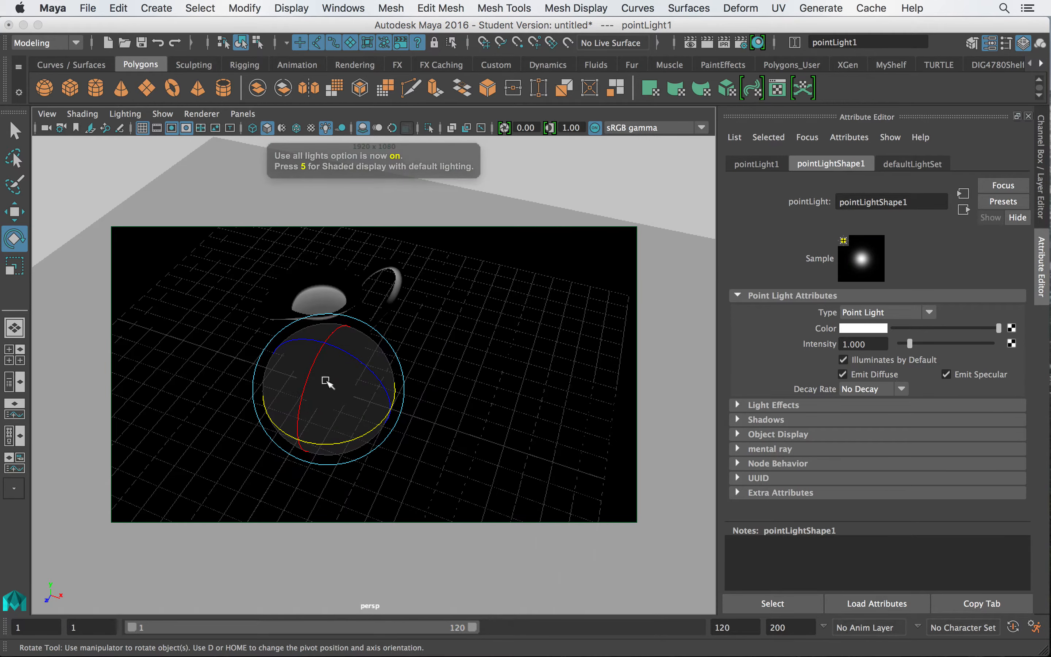
# - Move the point light up above the pitcher, offset it along X and raise it further
pyautogui.press('w')
pyautogui.moveTo(322, 340); pyautogui.dragTo(309, 120)
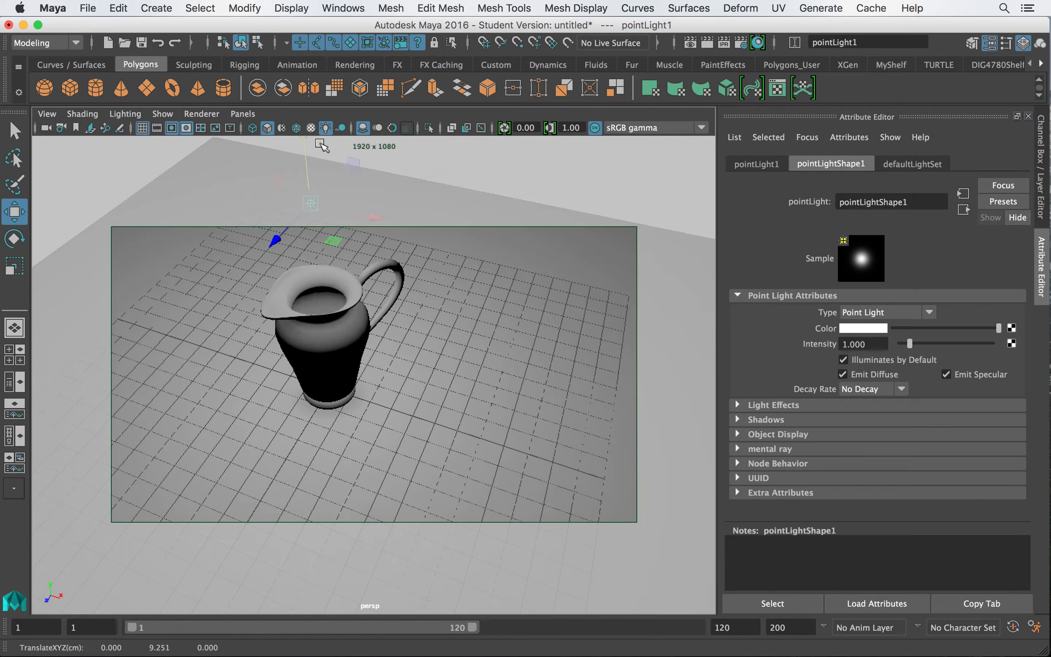
pyautogui.moveTo(375, 219); pyautogui.dragTo(515, 250)
pyautogui.moveTo(454, 194); pyautogui.dragTo(461, 121)
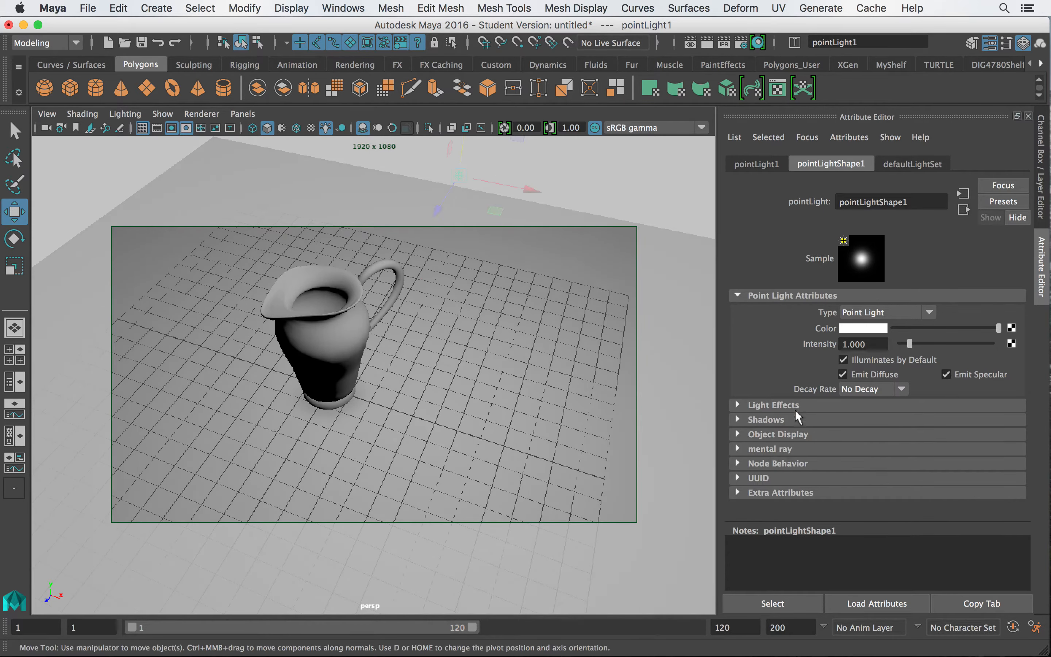
# - Check the point light's ray trace shadow settings, render the frame with mental ray and close the render
pyautogui.click(759, 406)
pyautogui.click(760, 406)
pyautogui.click(763, 418)
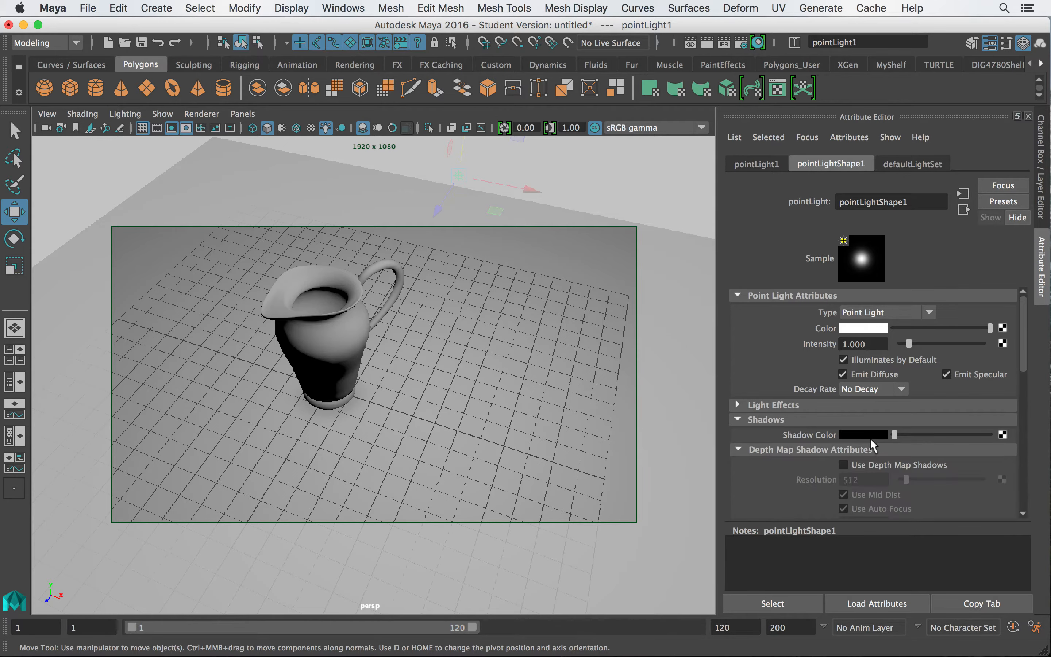
pyautogui.scroll(-10, 871, 438)
pyautogui.scroll(-5, 869, 438)
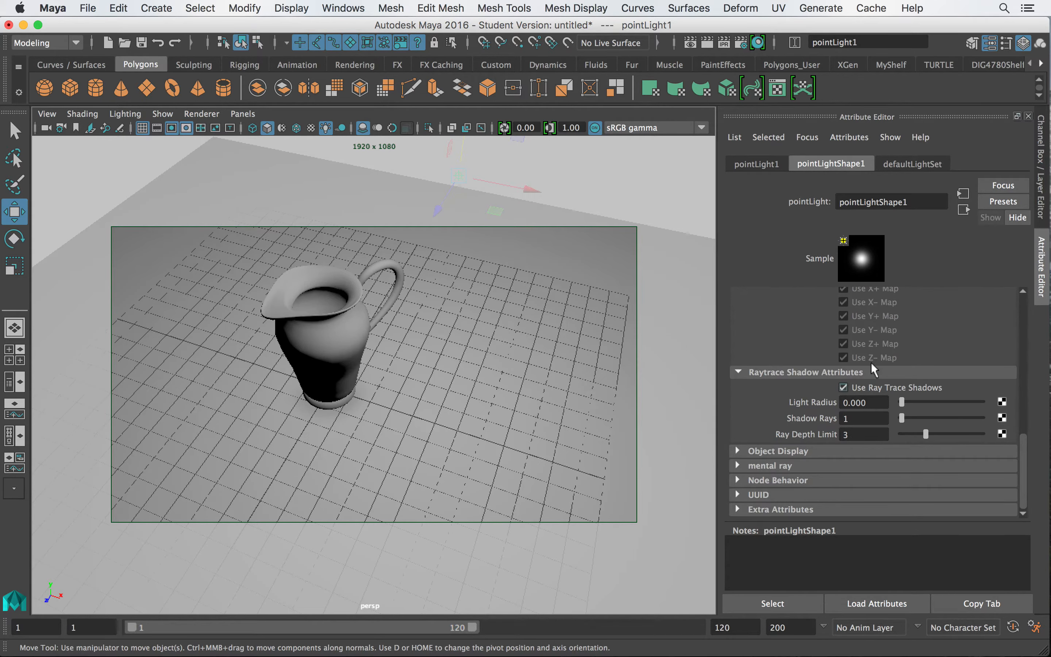
pyautogui.click(704, 42)
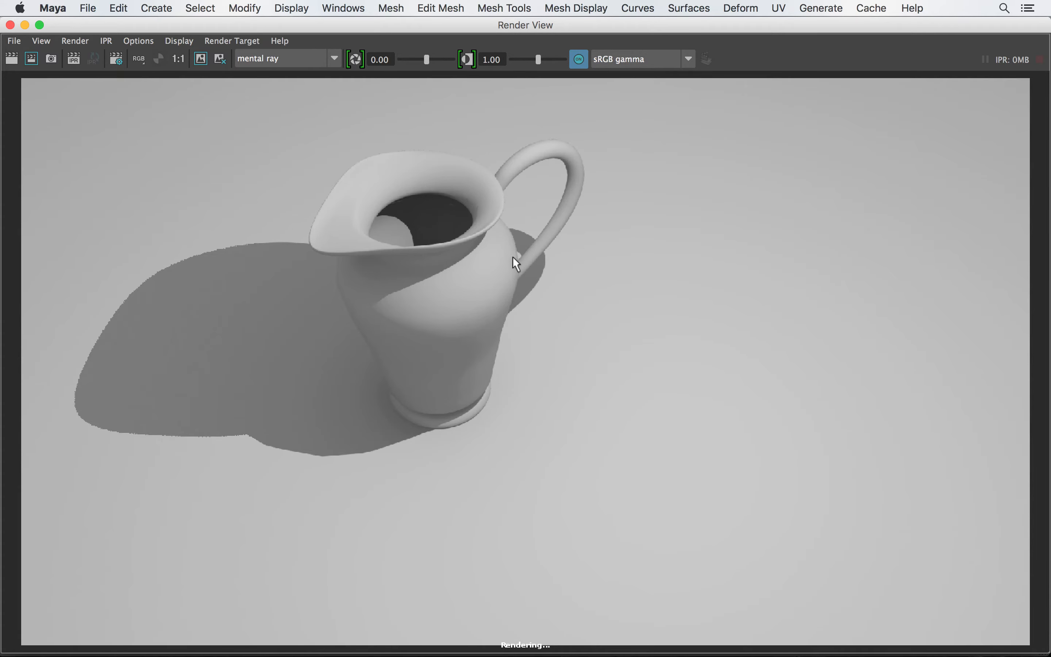
pyautogui.click(9, 25)
# - Create a mental ray mia_material_x in the Hypershade and assign it to the ground plane
pyautogui.keyDown('alt'); pyautogui.moveTo(399, 267); pyautogui.dragTo(479, 312); pyautogui.keyUp('alt')
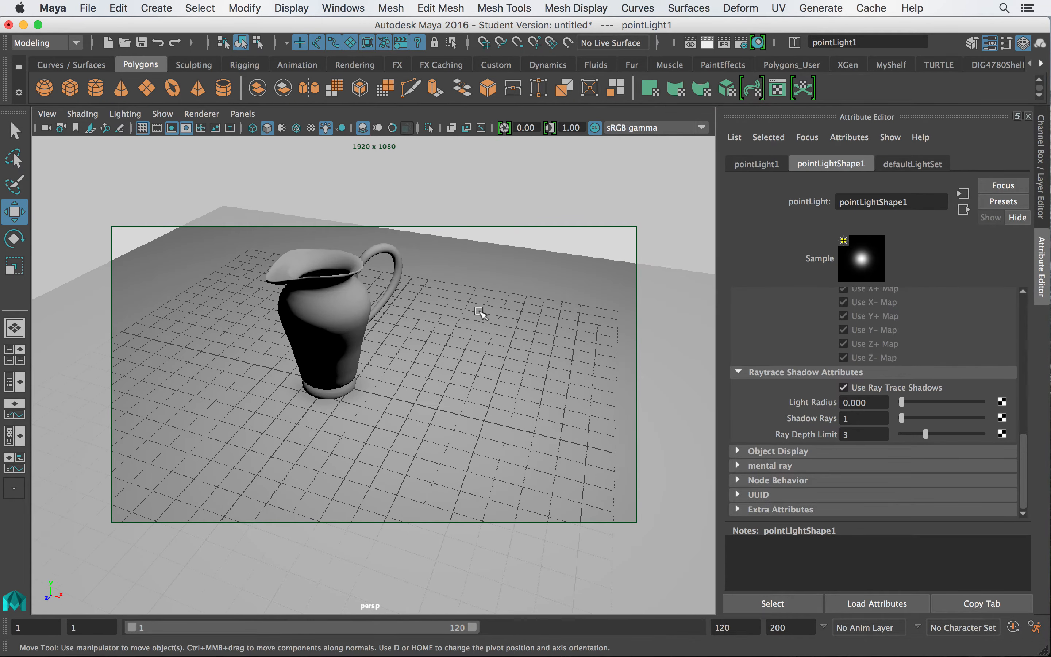
pyautogui.click(462, 312)
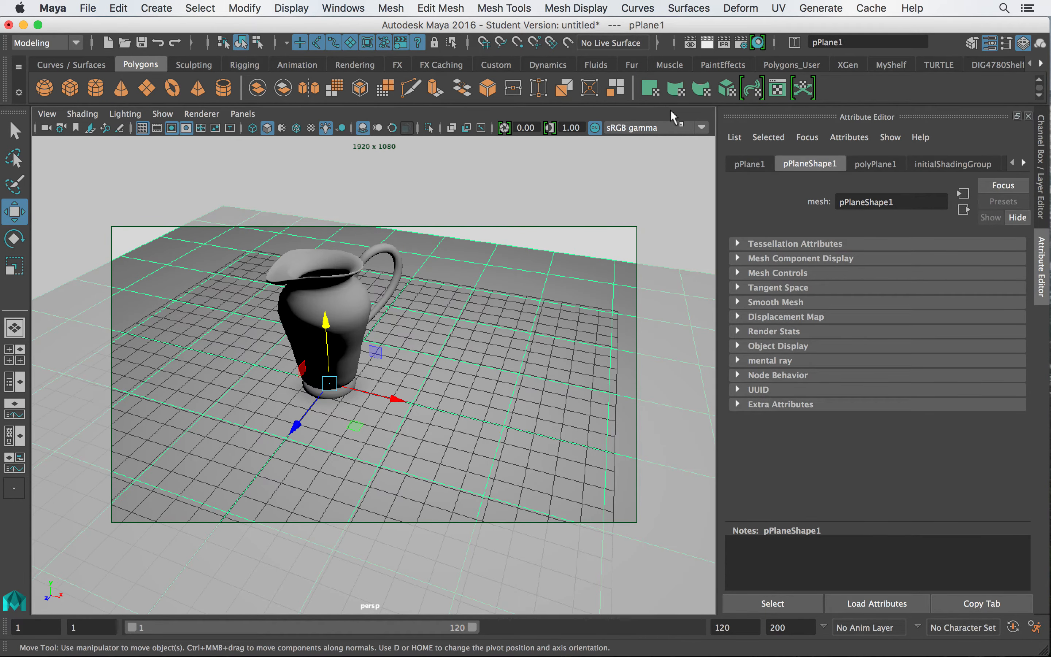
pyautogui.click(758, 42)
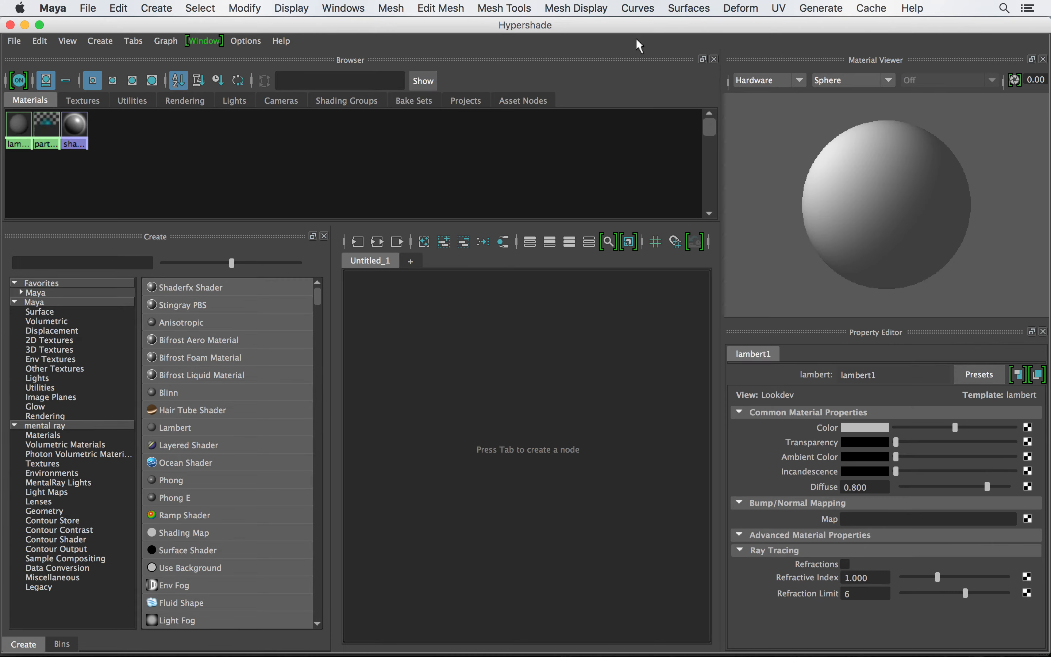
pyautogui.moveTo(293, 22); pyautogui.dragTo(478, 20)
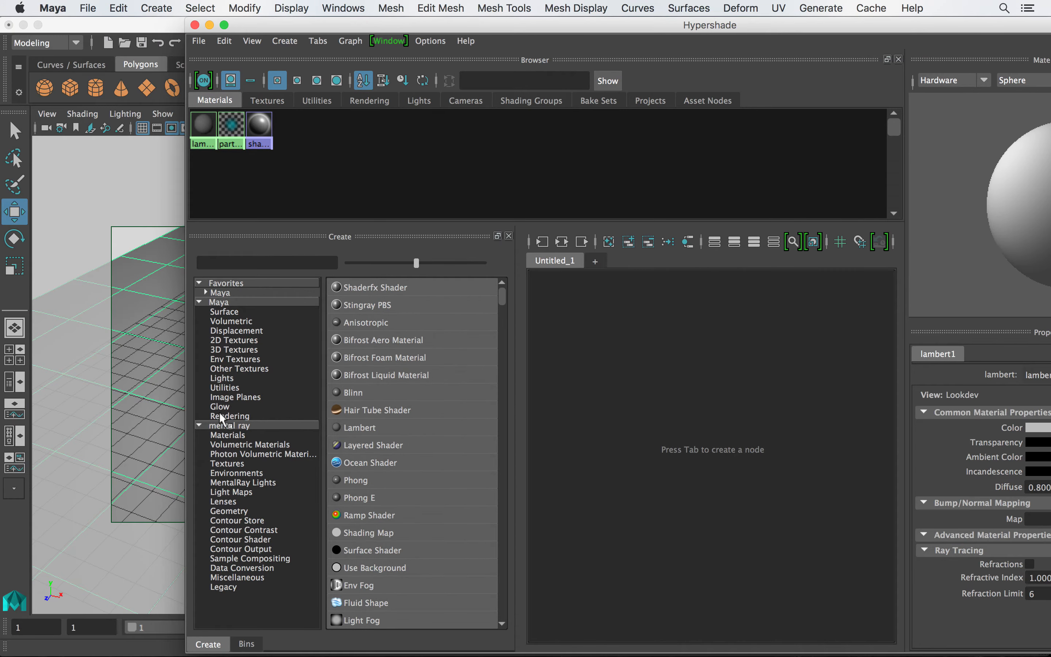
pyautogui.click(239, 436)
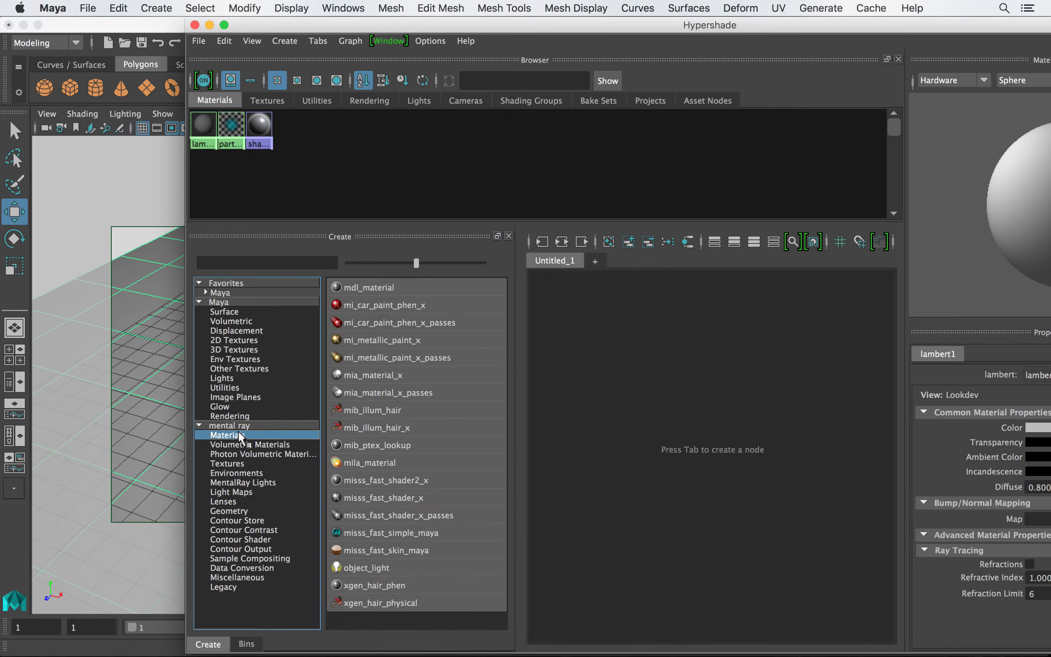
pyautogui.click(373, 375)
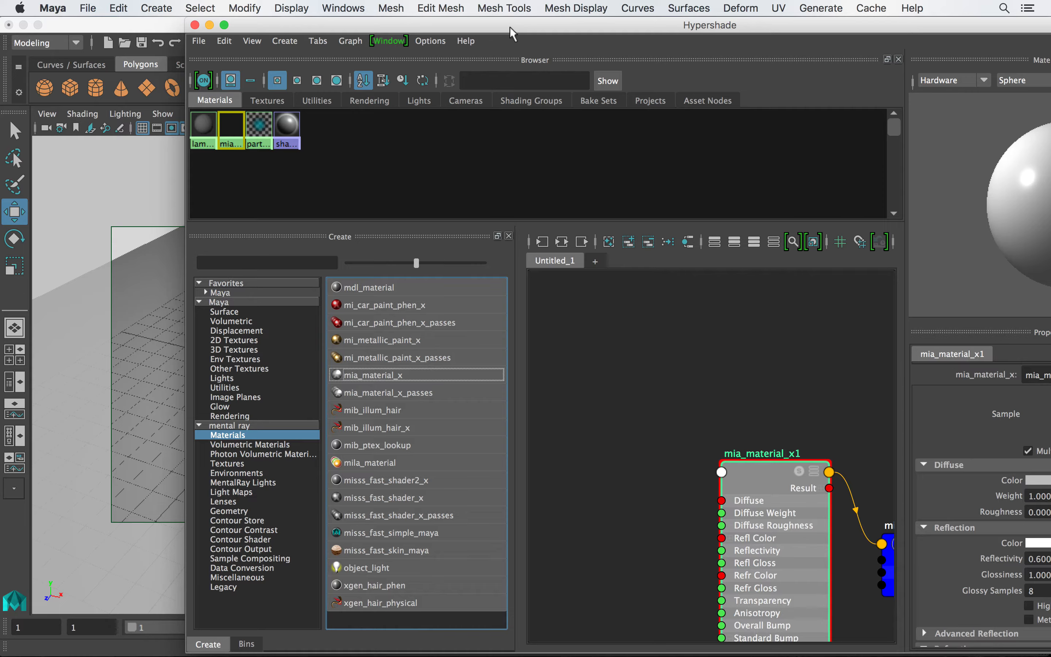
pyautogui.moveTo(513, 26); pyautogui.dragTo(739, 35)
pyautogui.moveTo(462, 150)
pyautogui.mouseDown(button='middle')
pyautogui.moveTo(434, 187)
pyautogui.moveTo(216, 364)
pyautogui.moveTo(230, 354)
pyautogui.mouseUp(button='middle')
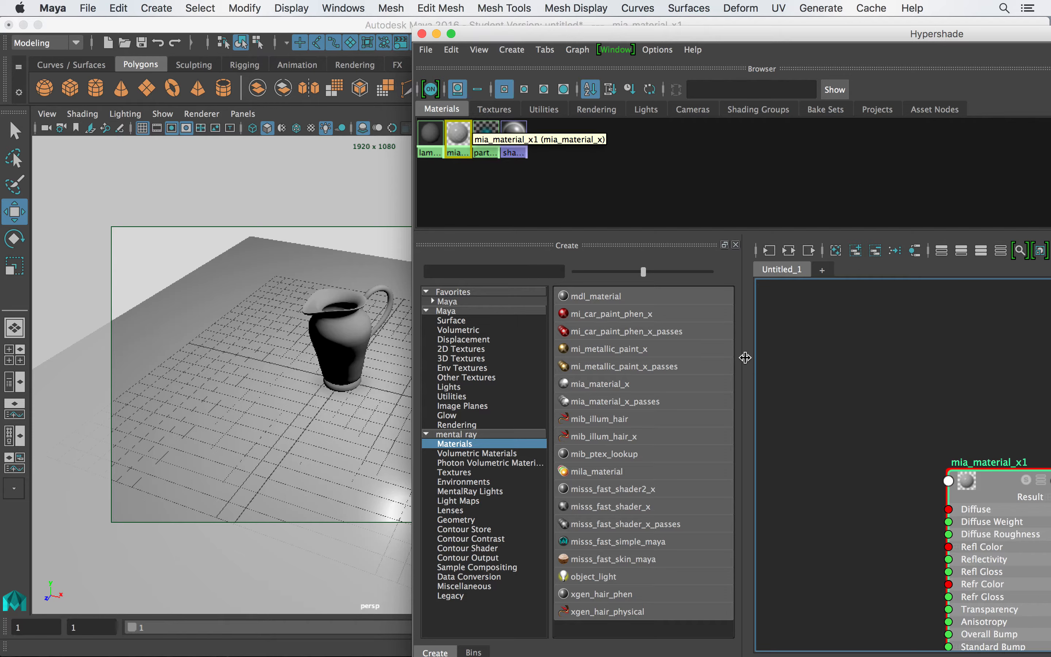
# - Create a second mia_material_x, assign it to the pitcher and close the Hypershade
pyautogui.click(615, 384)
pyautogui.moveTo(486, 138); pyautogui.dragTo(345, 349, button='middle')
pyautogui.click(422, 33)
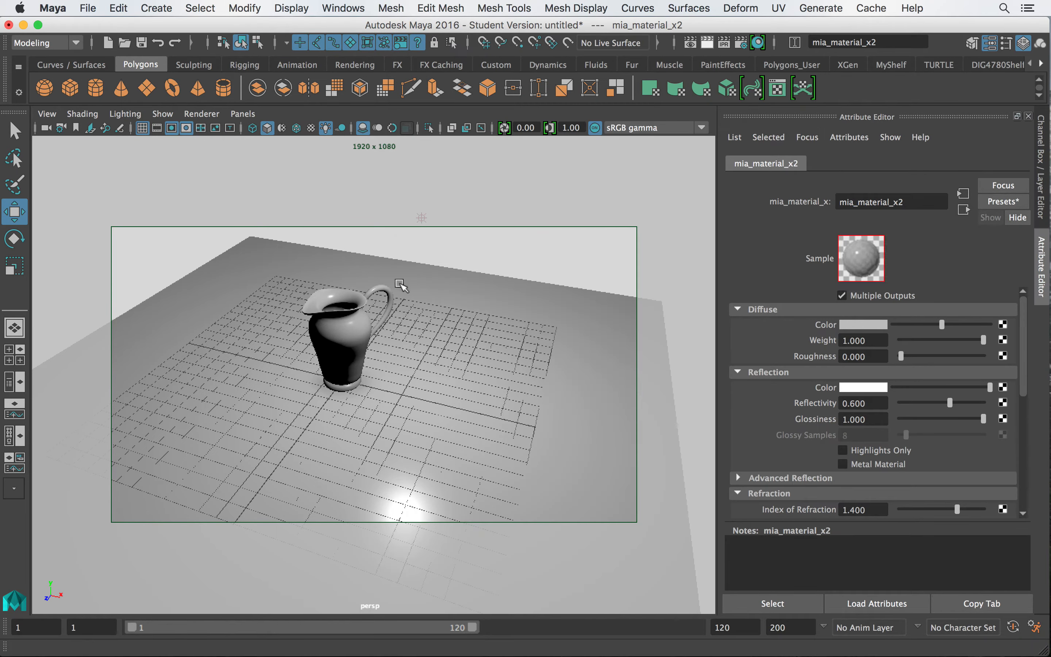
# - Apply the GlazedCeramic preset to the pitcher's mia_material_x
pyautogui.click(1003, 202)
pyautogui.moveTo(955, 257)
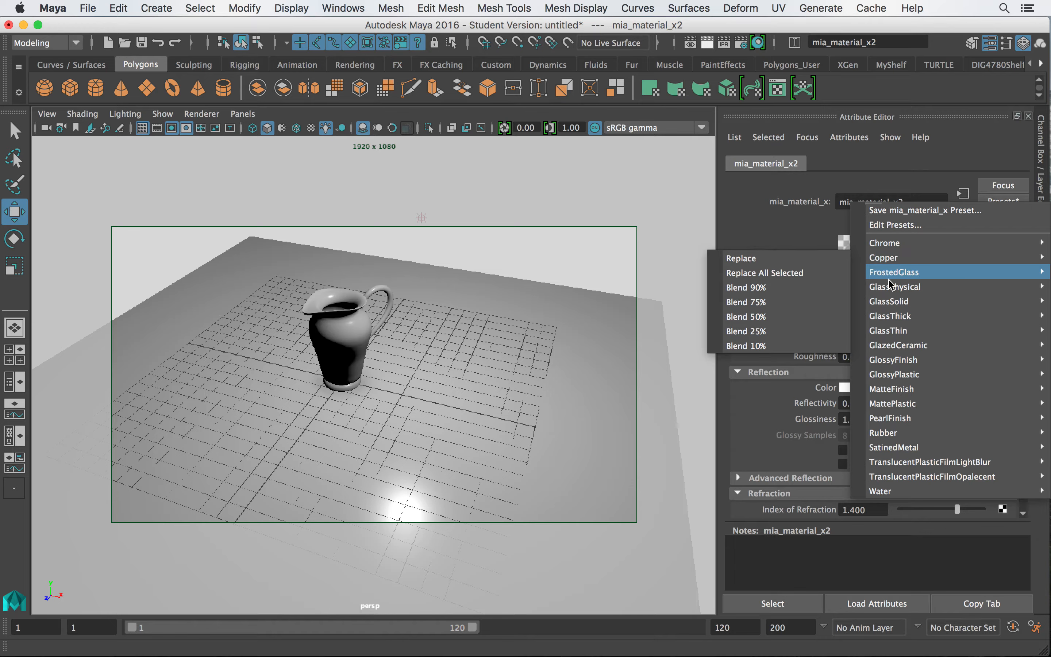
pyautogui.moveTo(927, 345)
pyautogui.click(779, 348)
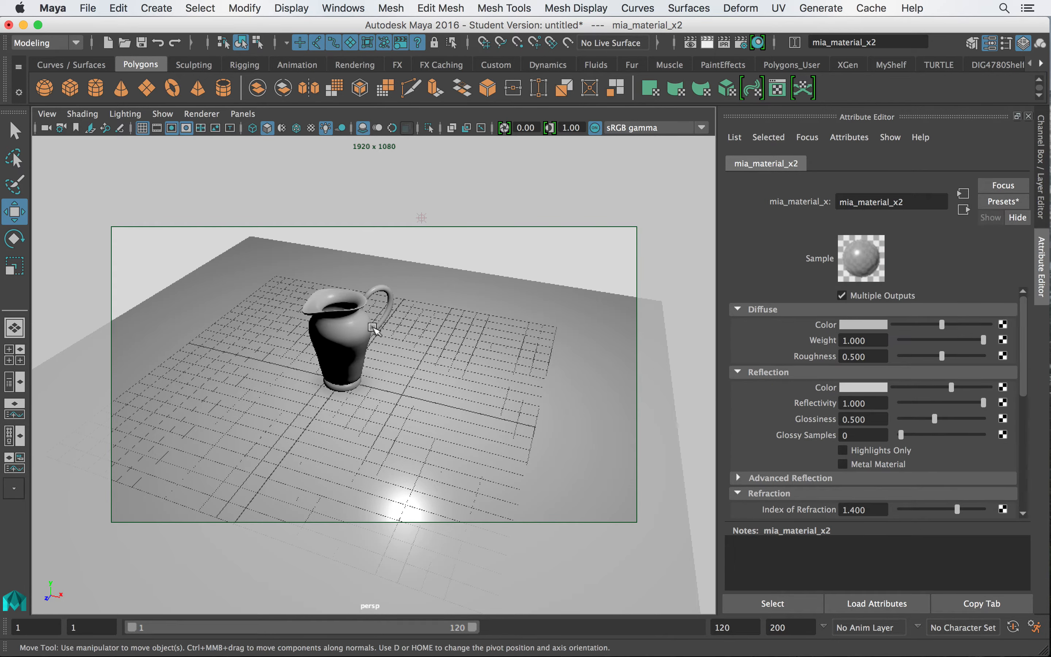
# - Set the diffuse colour of the pitcher's material to a tan brown with a hue of about 33
pyautogui.click(863, 324)
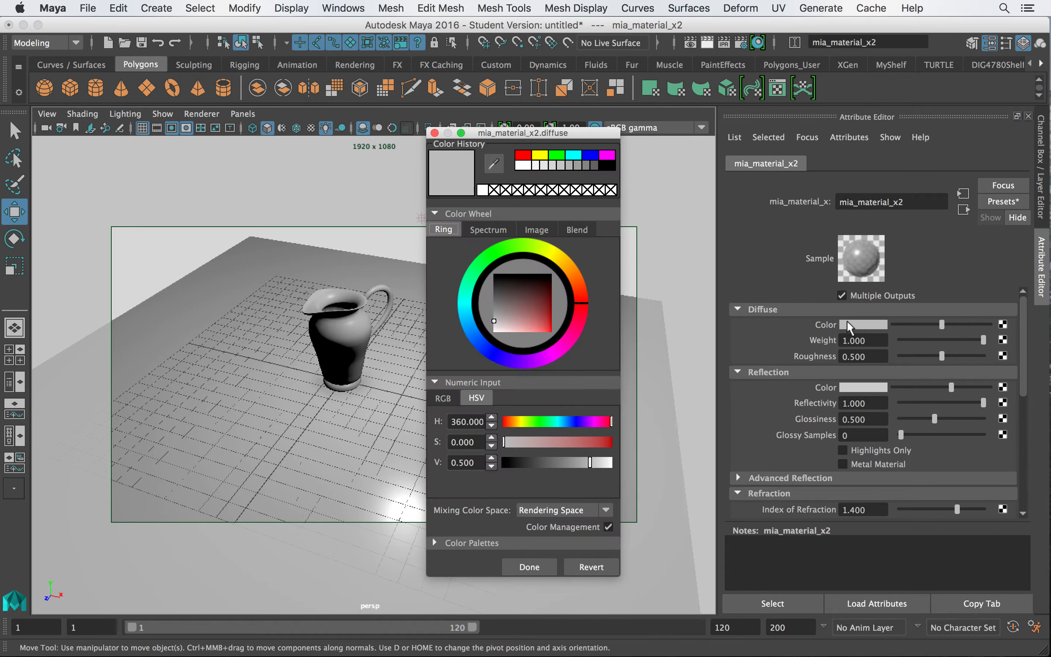
pyautogui.click(559, 259)
pyautogui.moveTo(560, 260); pyautogui.dragTo(573, 272)
pyautogui.moveTo(535, 304); pyautogui.dragTo(535, 315)
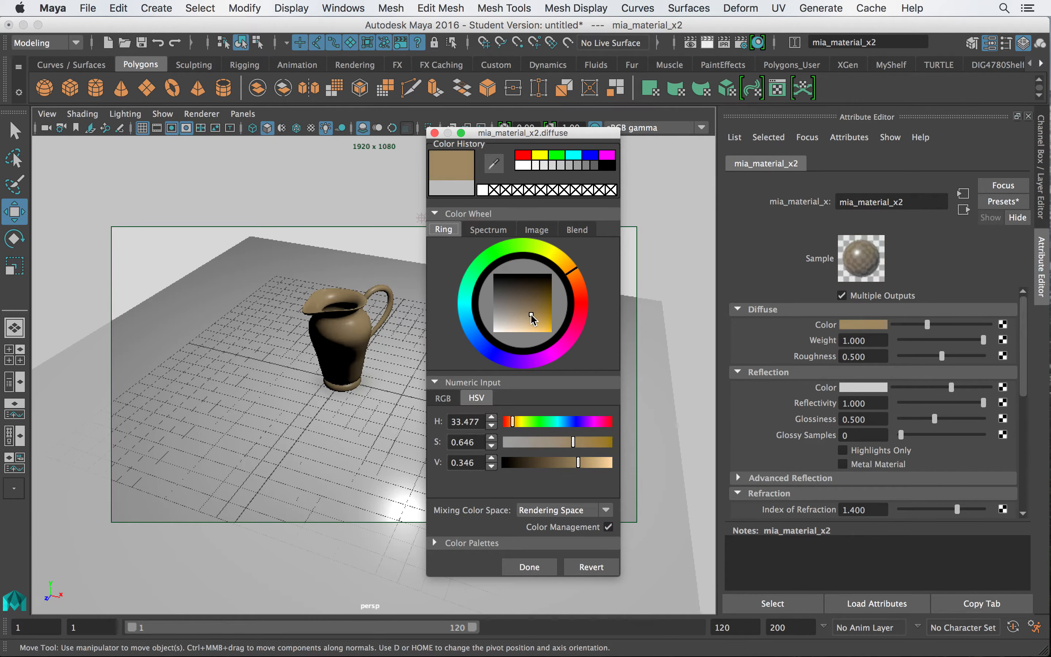
pyautogui.click(529, 567)
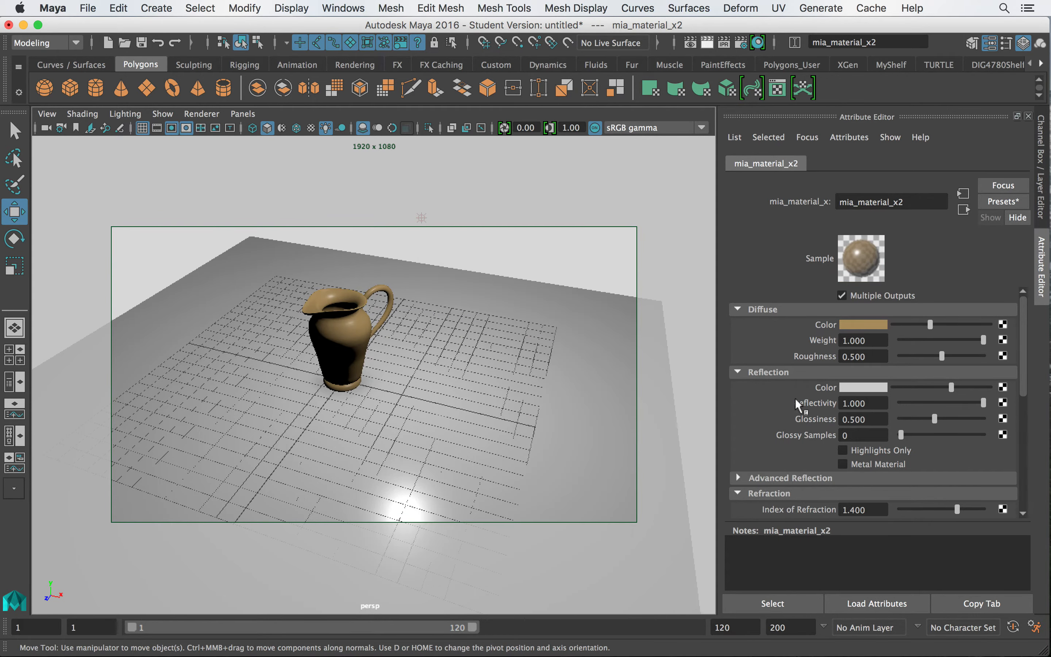
# - Set the ground plane material's reflection glossiness to 0.8 and its glossy samples to 32
pyautogui.click(455, 369)
pyautogui.click(938, 165)
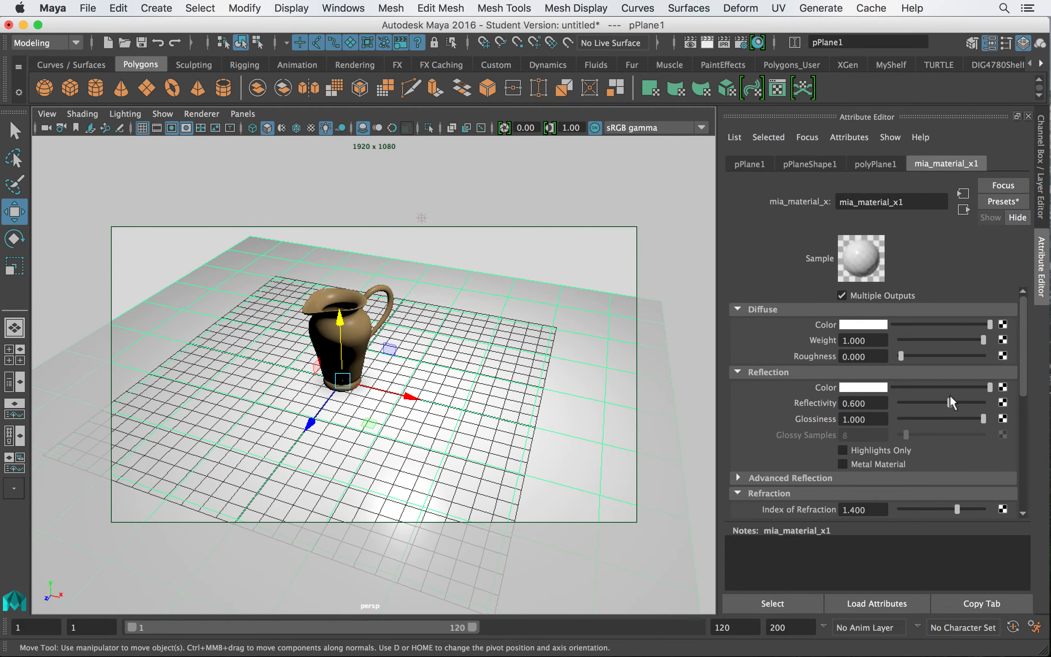
pyautogui.scroll(-5, 942, 397)
pyautogui.scroll(4, 935, 401)
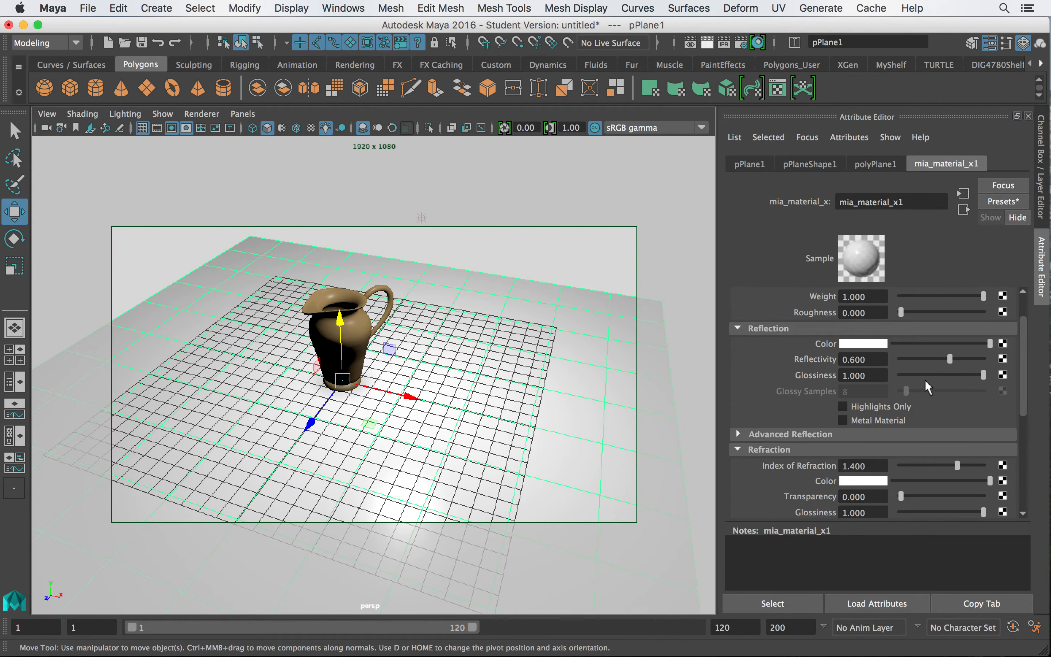
pyautogui.doubleClick(862, 376)
pyautogui.write('.8')
pyautogui.press('Tab')
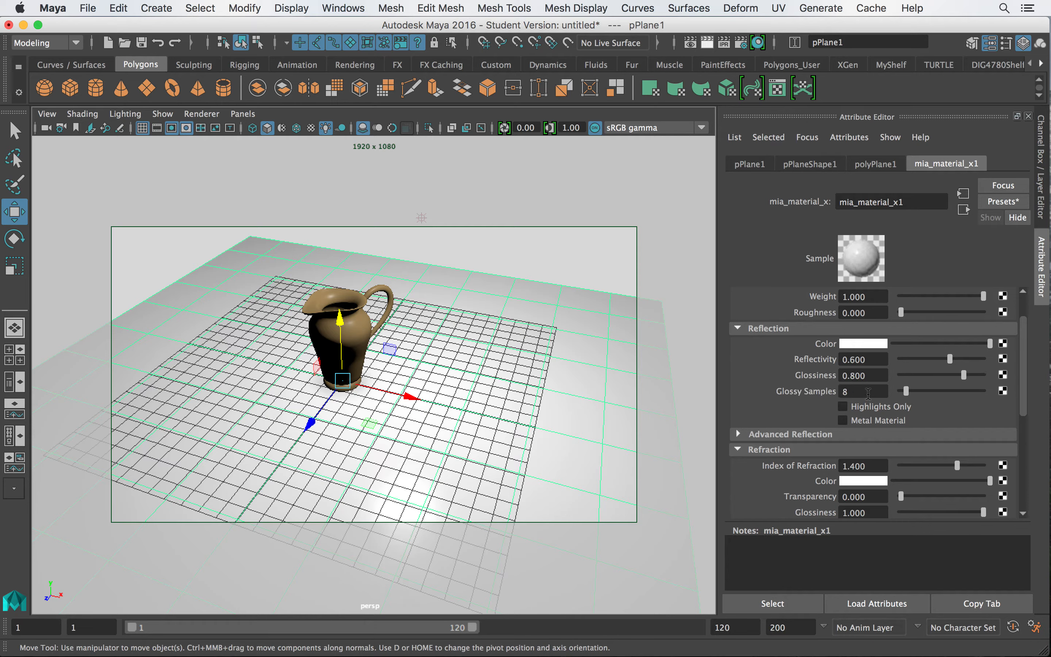
pyautogui.write('32')
pyautogui.click(880, 374)
# - Frame the pitcher closely from a low camera angle, render the frame and close the render
pyautogui.keyDown('alt'); pyautogui.moveTo(479, 346); pyautogui.dragTo(425, 323); pyautogui.keyUp('alt')
pyautogui.keyDown('alt'); pyautogui.moveTo(425, 323); pyautogui.dragTo(442, 360, button='right'); pyautogui.keyUp('alt')
pyautogui.keyDown('alt'); pyautogui.moveTo(442, 362); pyautogui.dragTo(441, 358, button='middle'); pyautogui.keyUp('alt')
pyautogui.keyDown('alt'); pyautogui.moveTo(441, 358); pyautogui.dragTo(432, 352); pyautogui.keyUp('alt')
pyautogui.keyDown('alt'); pyautogui.moveTo(432, 351); pyautogui.dragTo(469, 375, button='right'); pyautogui.keyUp('alt')
pyautogui.keyDown('alt'); pyautogui.moveTo(469, 375); pyautogui.dragTo(465, 374); pyautogui.keyUp('alt')
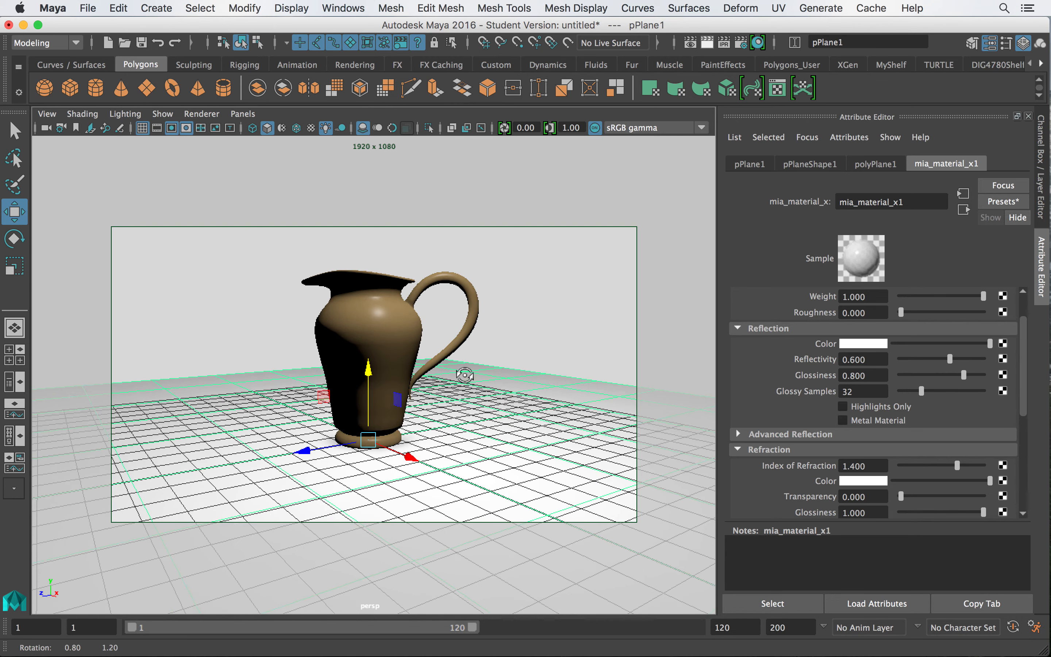
pyautogui.click(706, 43)
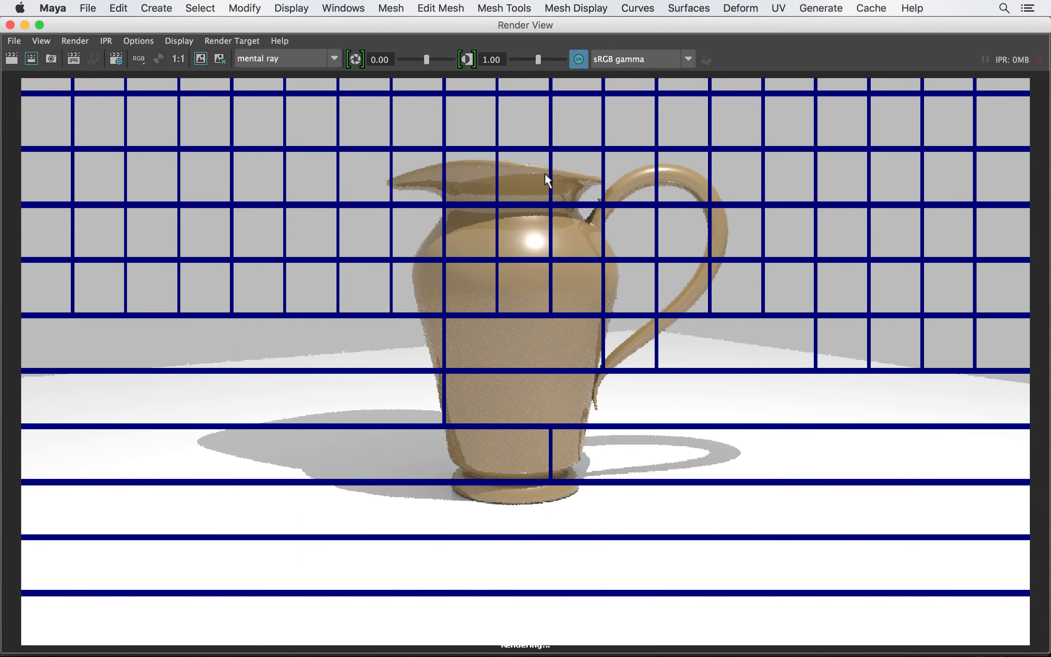
pyautogui.click(11, 25)
# - Delete the point light and switch the viewport to textured shading with default lighting
pyautogui.press('f')
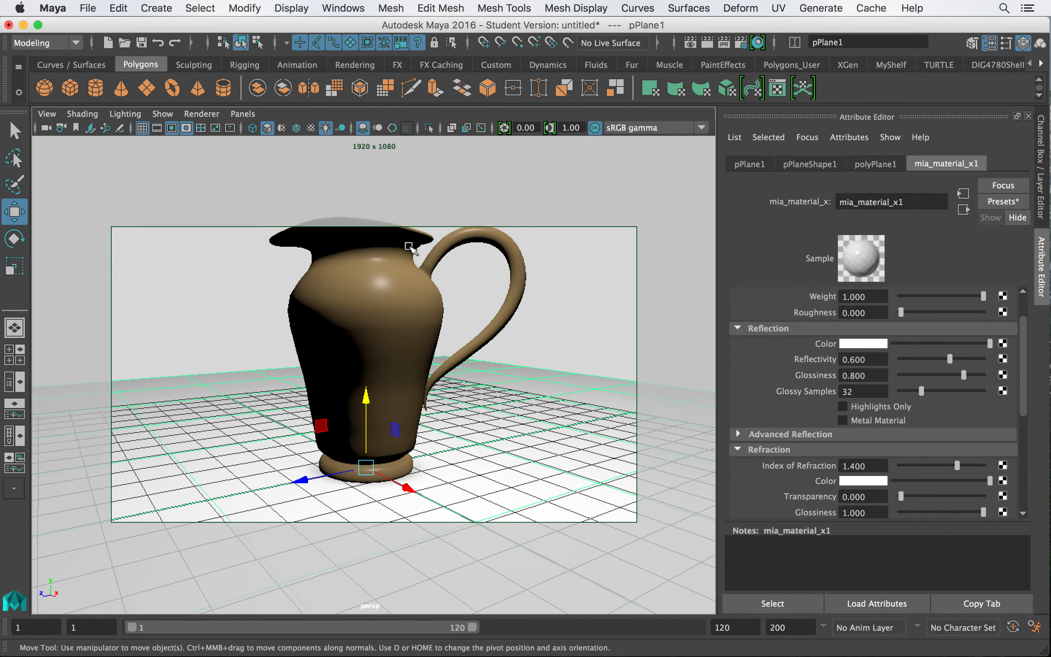
pyautogui.click(416, 288)
pyautogui.click(404, 284)
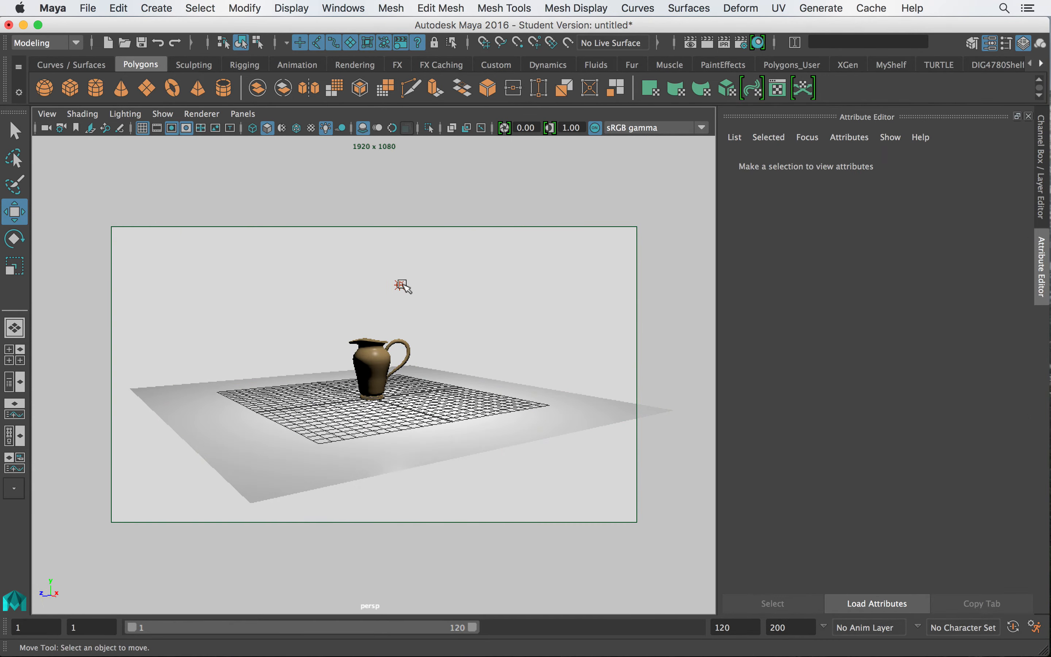
pyautogui.click(400, 286)
pyautogui.press('Delete')
pyautogui.scroll(10, 408, 286)
pyautogui.scroll(-7, 411, 288)
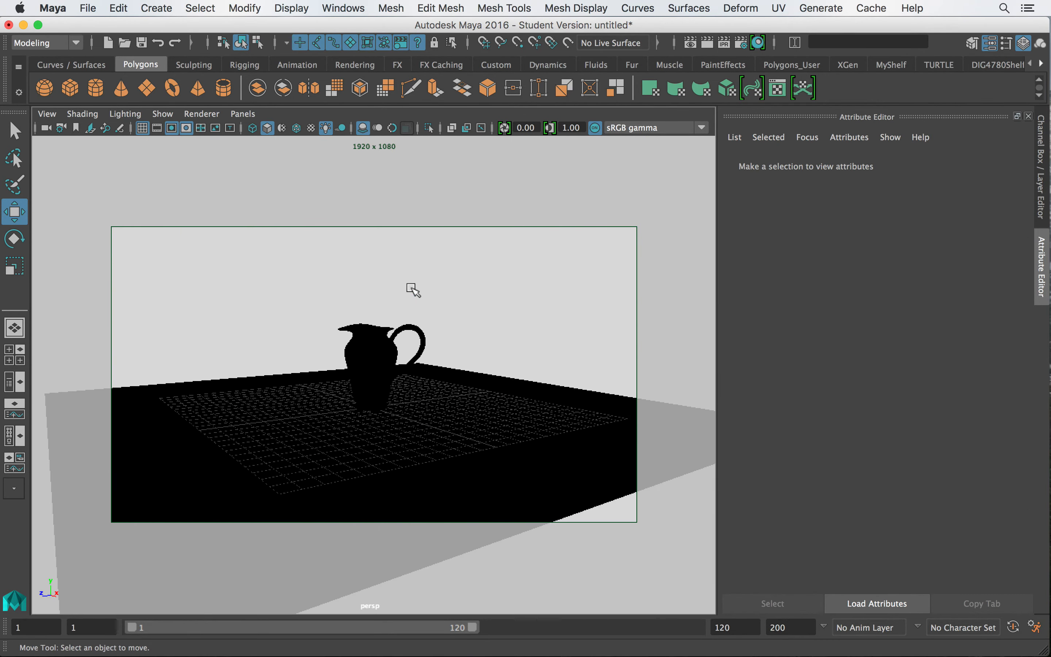
pyautogui.press('5')
pyautogui.press('6')
pyautogui.scroll(3, 413, 290)
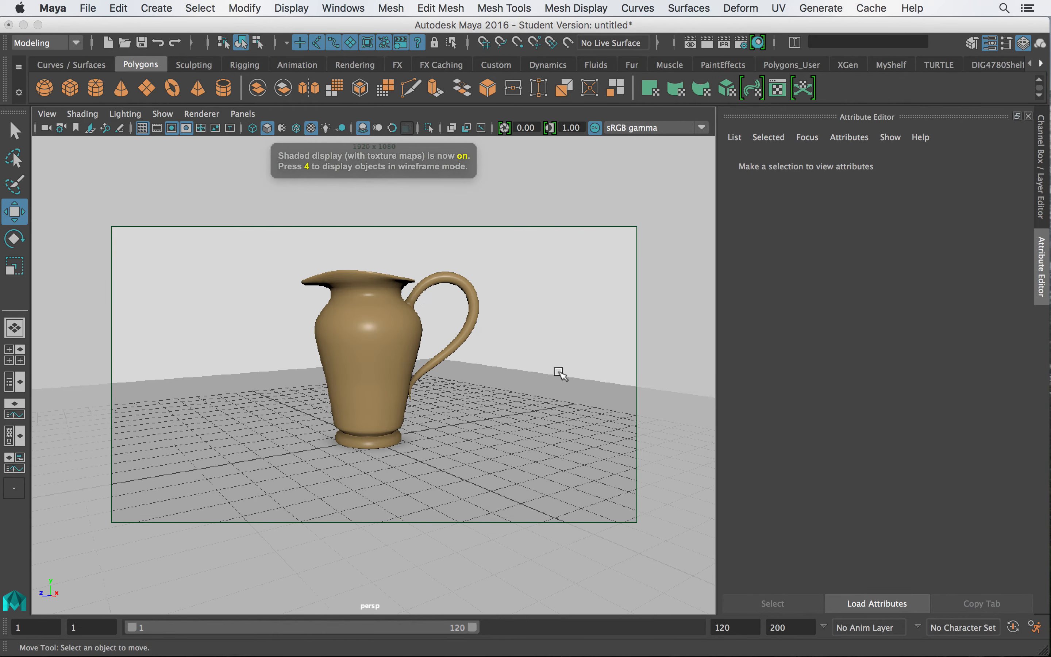
# - Brighten the image based lighting sphere's texture colour to white and render the frame
pyautogui.click(613, 306)
pyautogui.moveTo(944, 343); pyautogui.dragTo(1050, 349)
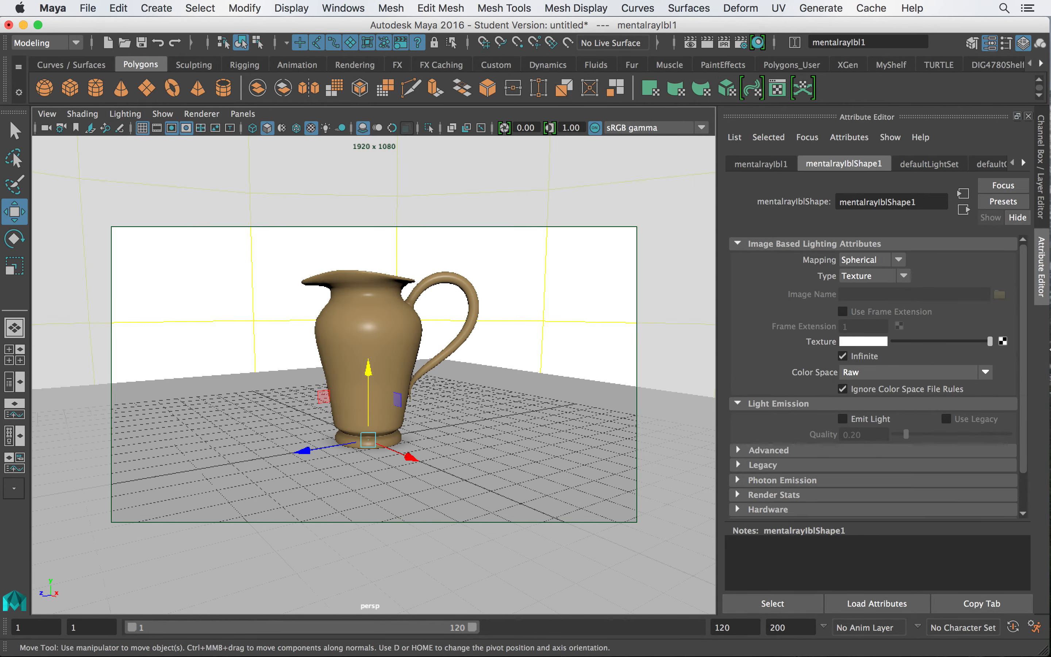
pyautogui.click(708, 44)
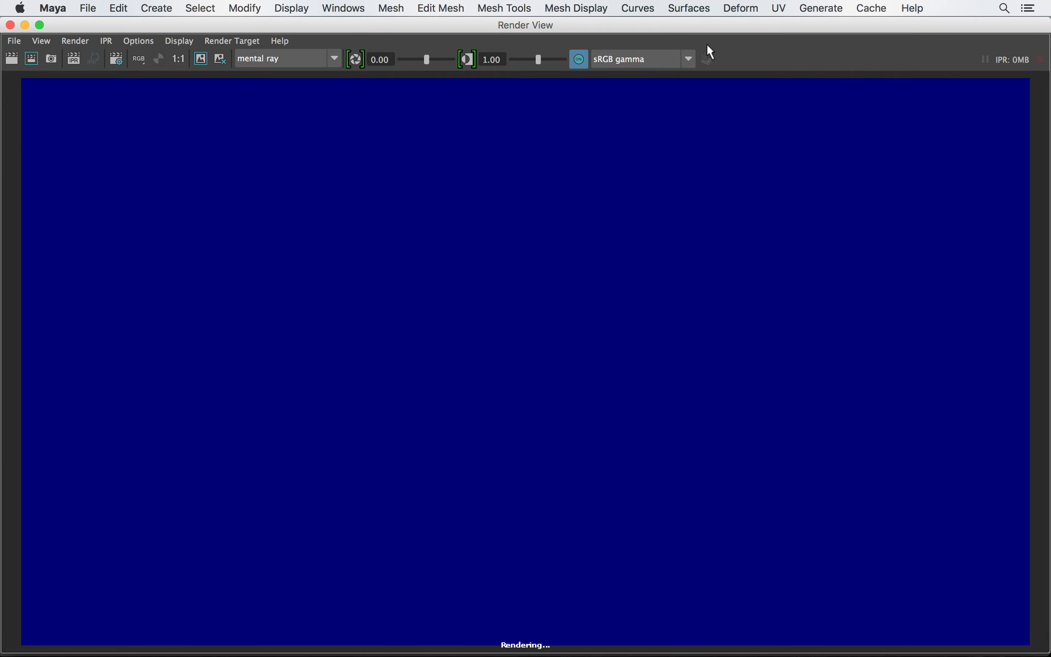